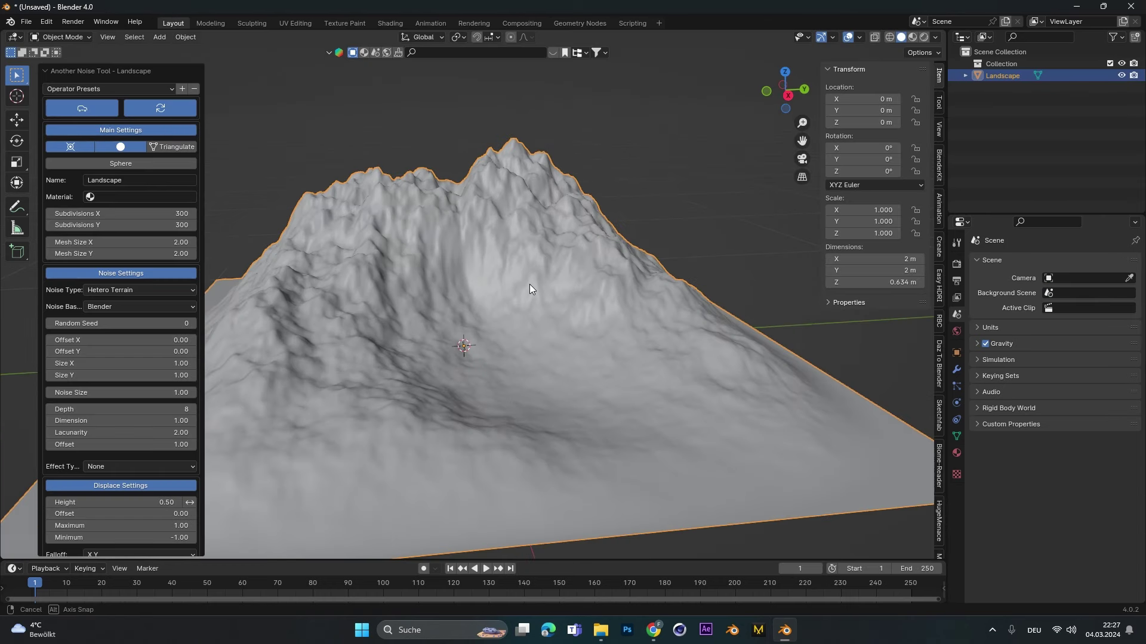
{"action": "scroll", "coordinate": [513, 274], "scroll_direction": "up", "scroll_amount": 5}
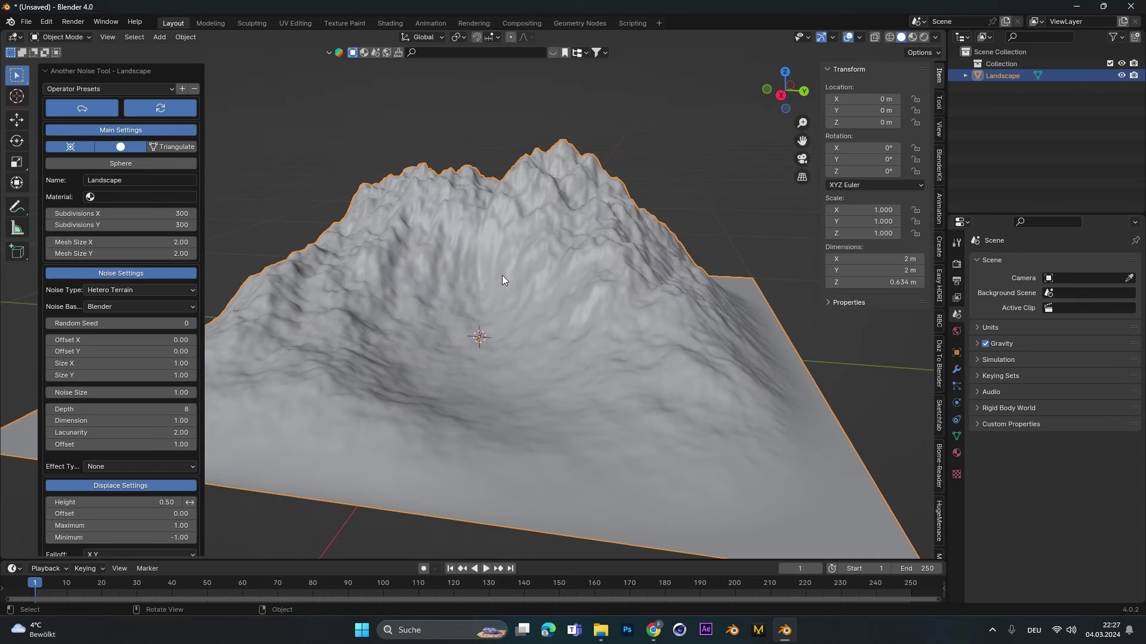
{"action": "scroll", "coordinate": [512, 250], "scroll_direction": "down", "scroll_amount": 3}
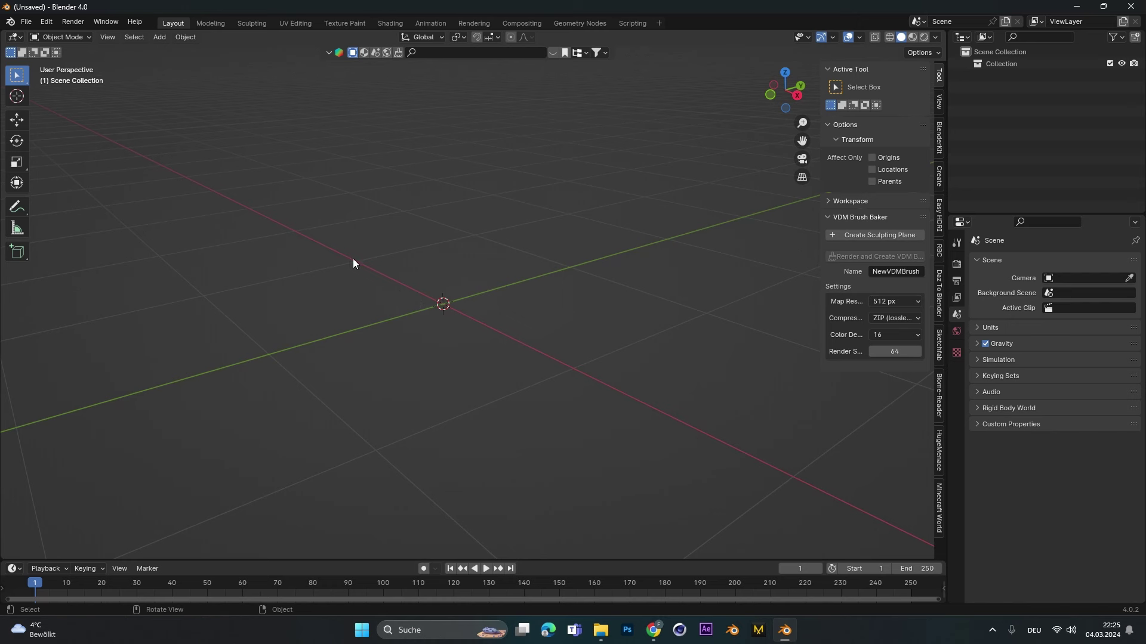
Search the add-on preferences for "land" to check that Add Mesh: A.N.T.Landscape is enabled, and close the preferences
{"action": "left_click", "coordinate": [52, 22]}
{"action": "left_click", "coordinate": [97, 179]}
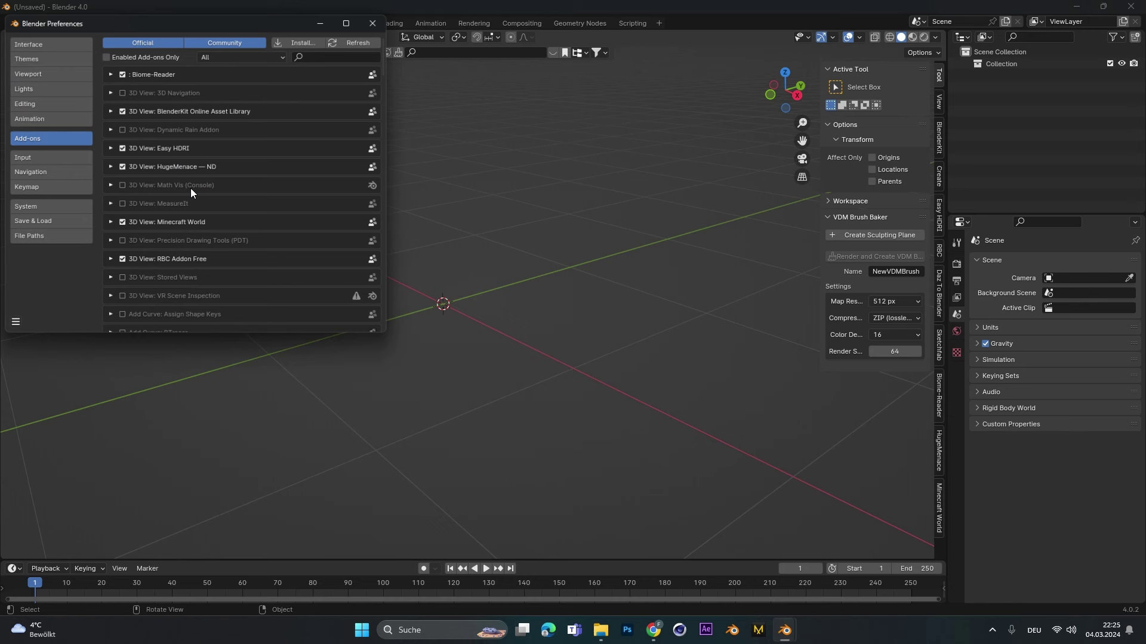
{"action": "left_click_drag", "start_coordinate": [255, 30], "coordinate": [402, 88]}
{"action": "left_click", "coordinate": [512, 119]}
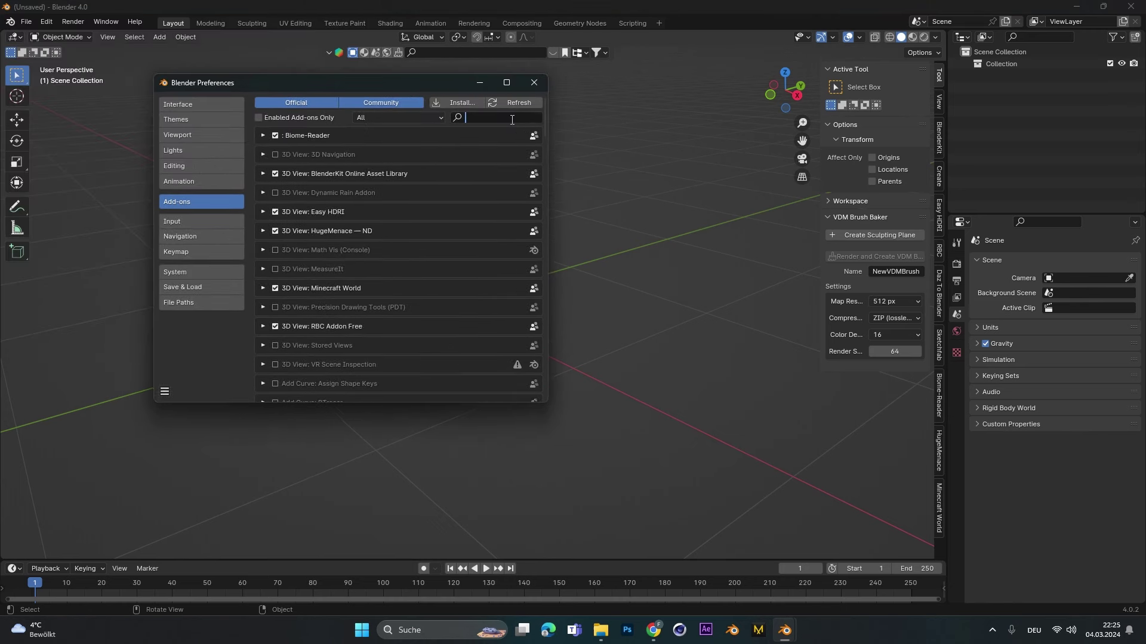
{"action": "type", "text": "land"}
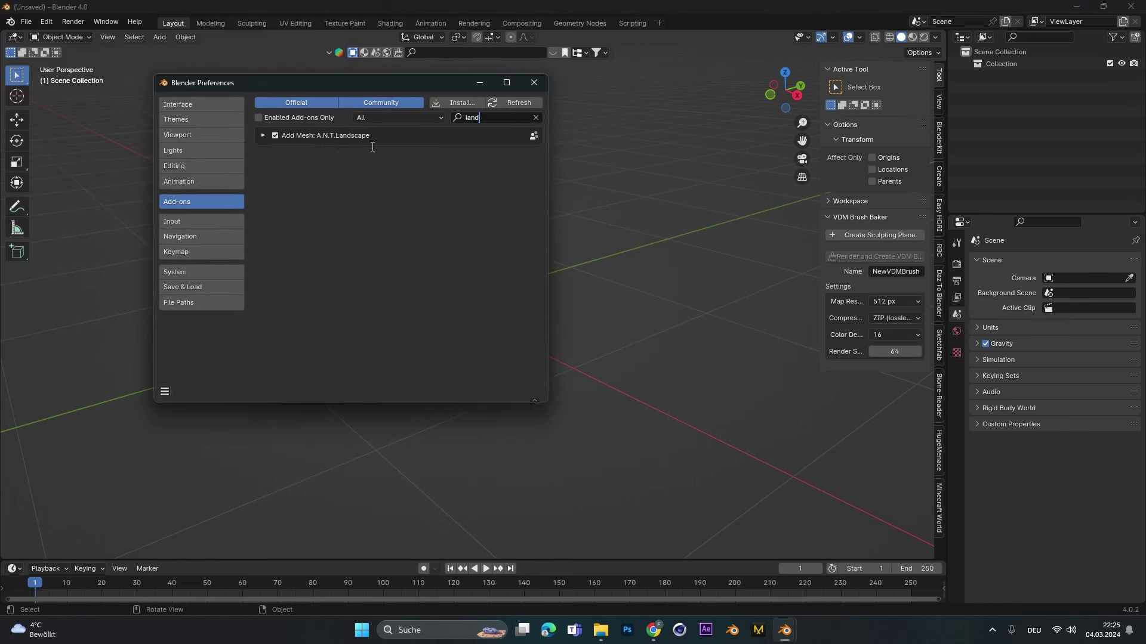
{"action": "left_click", "coordinate": [534, 82]}
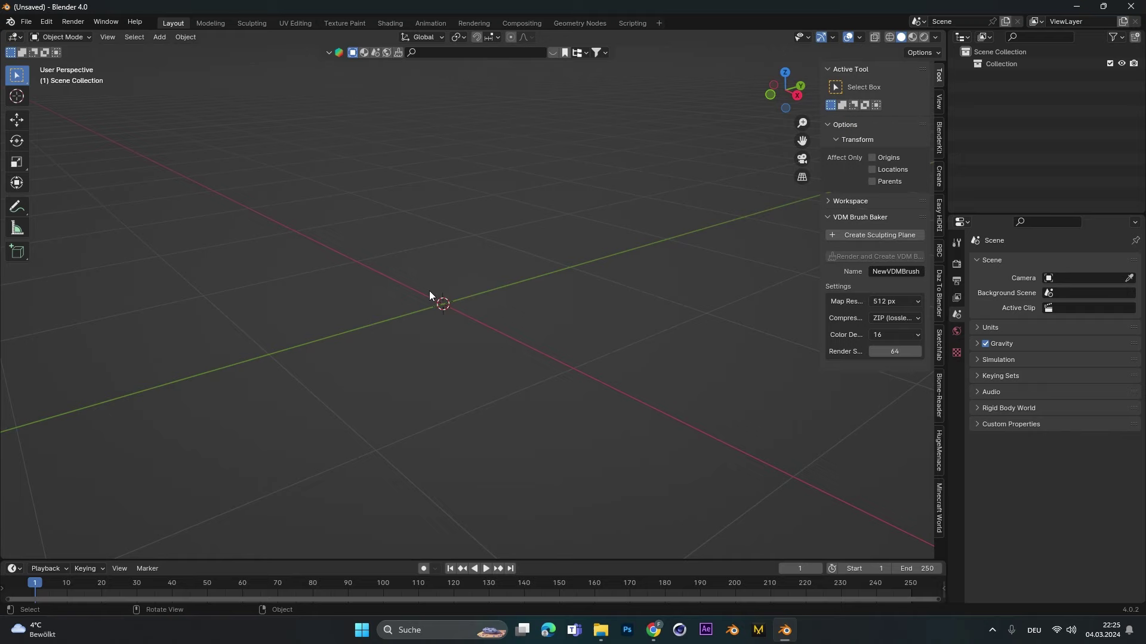
Add a Landscape mesh to the empty scene and expand its Another Noise Tool settings
{"action": "key", "text": "shift+a"}
{"action": "mouse_move", "coordinate": [403, 118]}
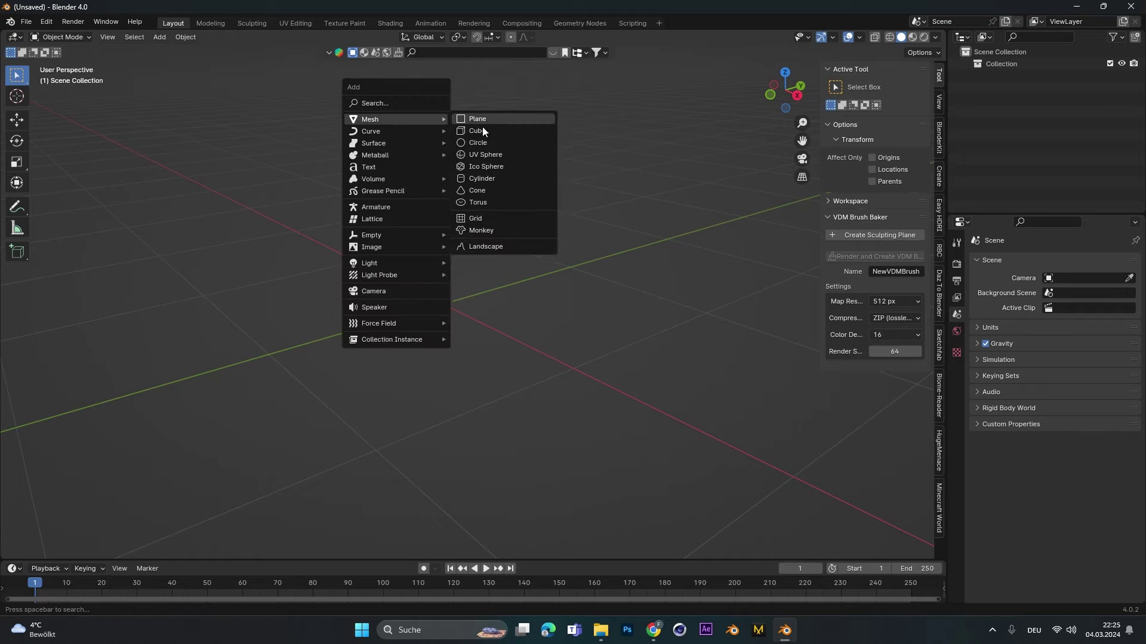
{"action": "left_click", "coordinate": [510, 246]}
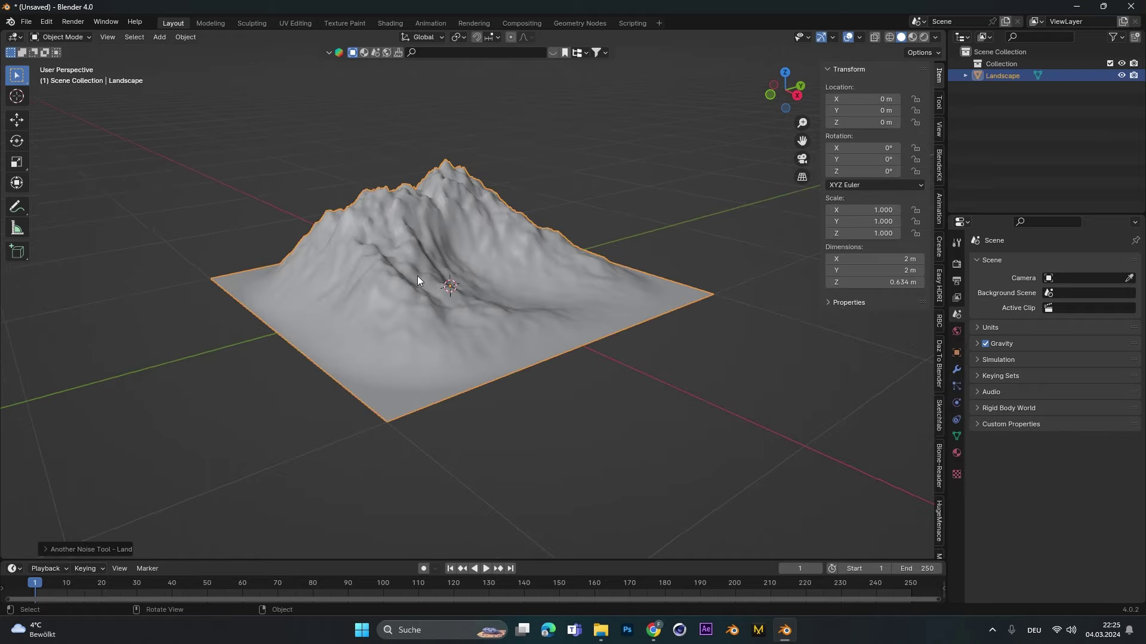
{"action": "left_click", "coordinate": [47, 549]}
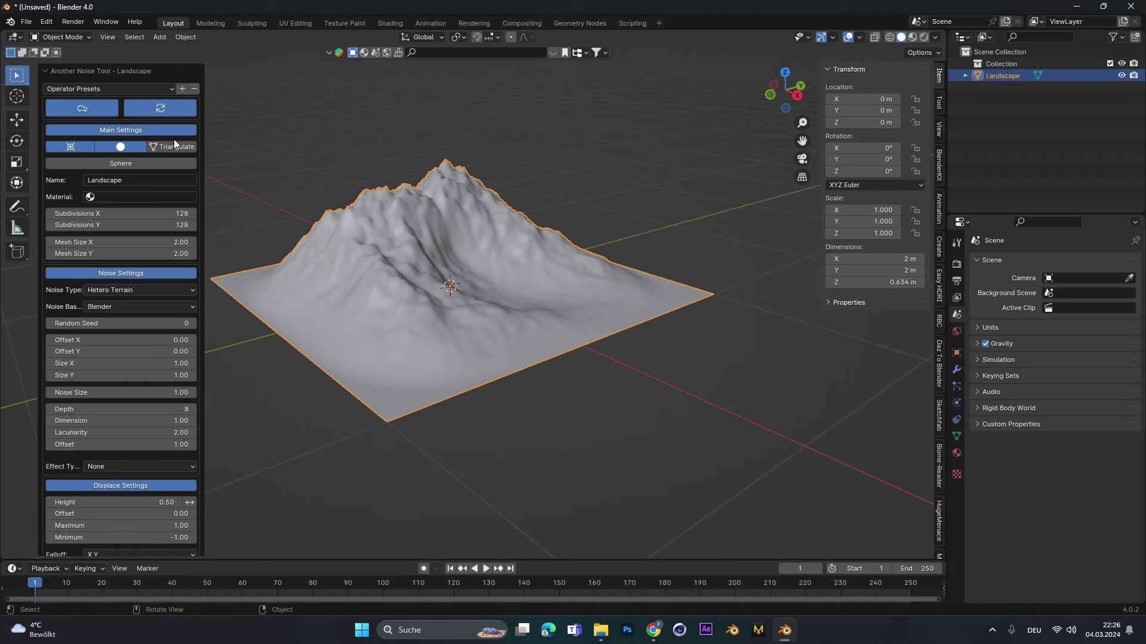
Try the canyon, cliff, lakes 1 and dunes operator presets on the landscape
{"action": "left_click", "coordinate": [117, 88]}
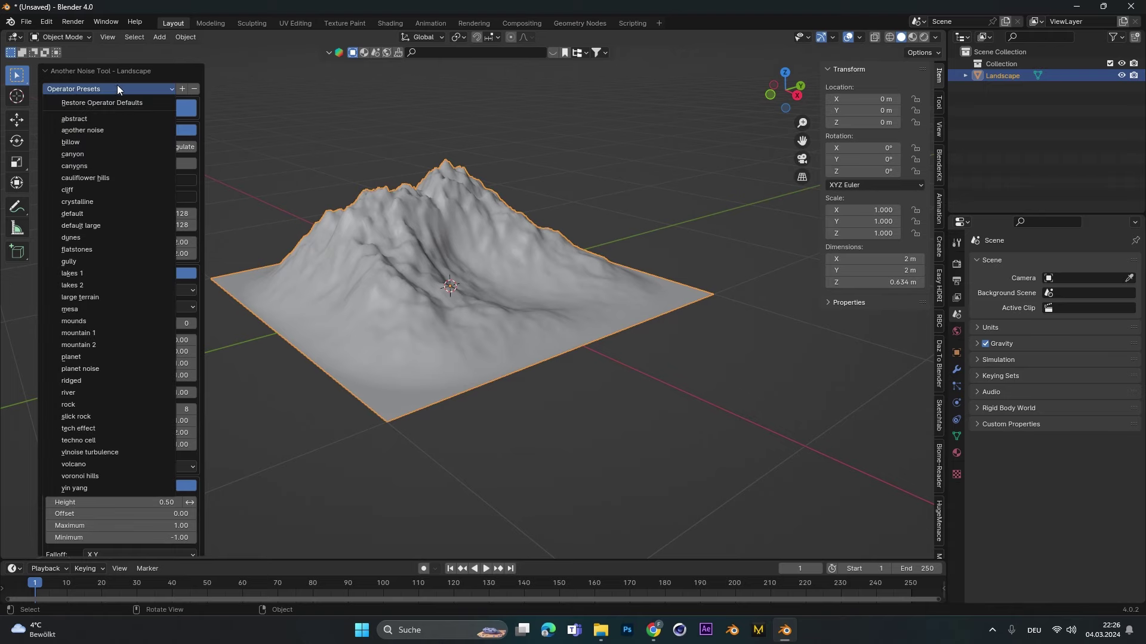
{"action": "left_click", "coordinate": [91, 157]}
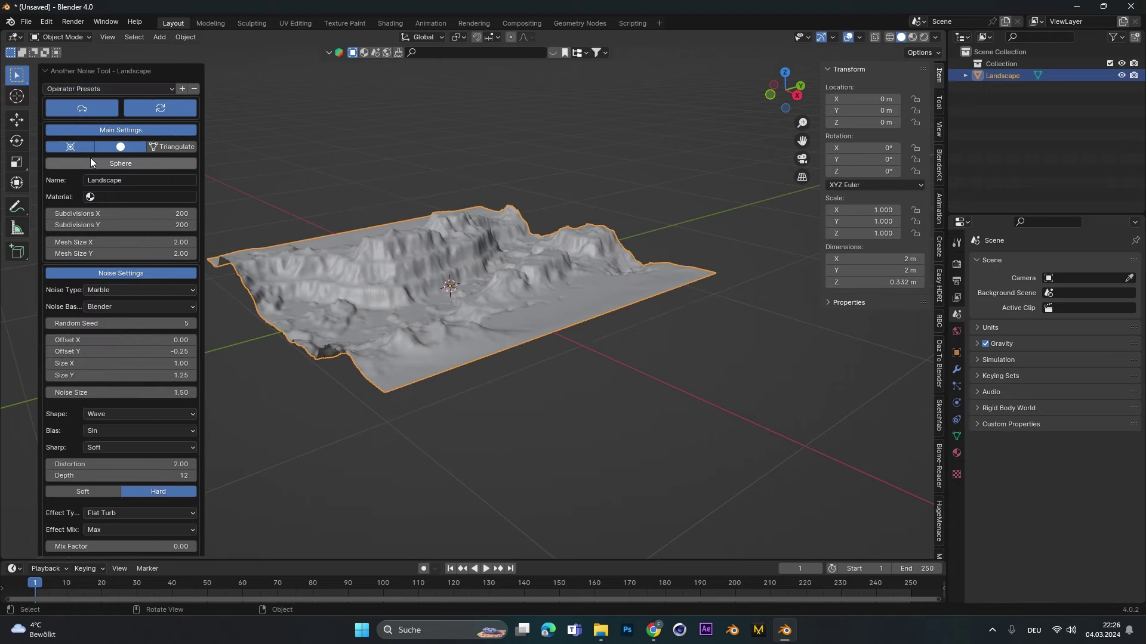
{"action": "left_click", "coordinate": [91, 88]}
{"action": "left_click", "coordinate": [107, 190]}
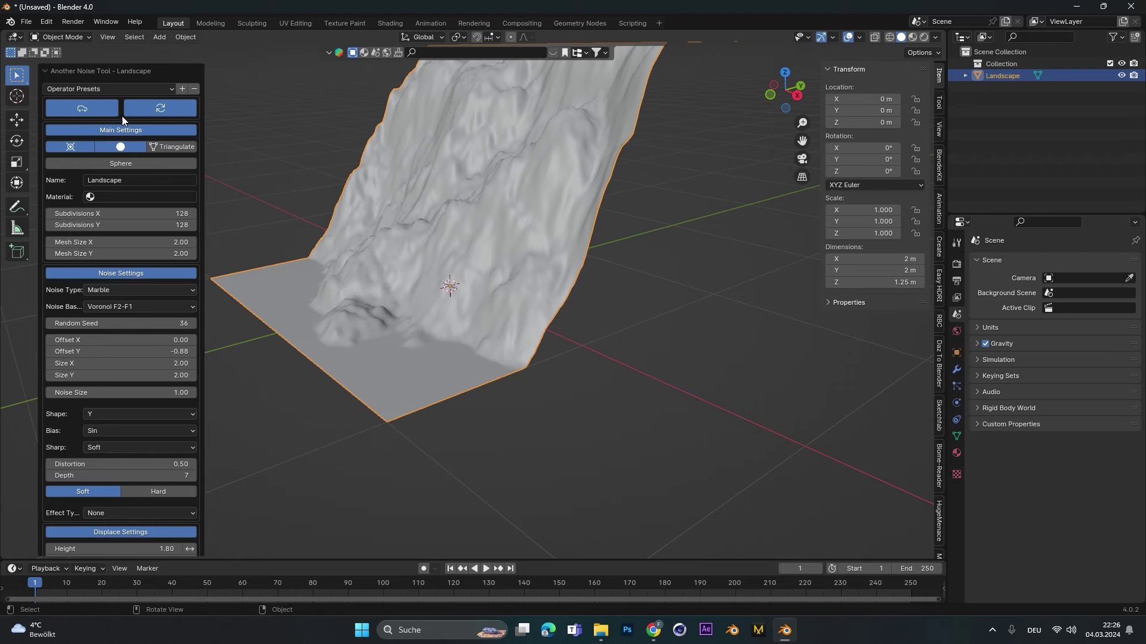
{"action": "left_click", "coordinate": [117, 90]}
{"action": "left_click", "coordinate": [73, 273]}
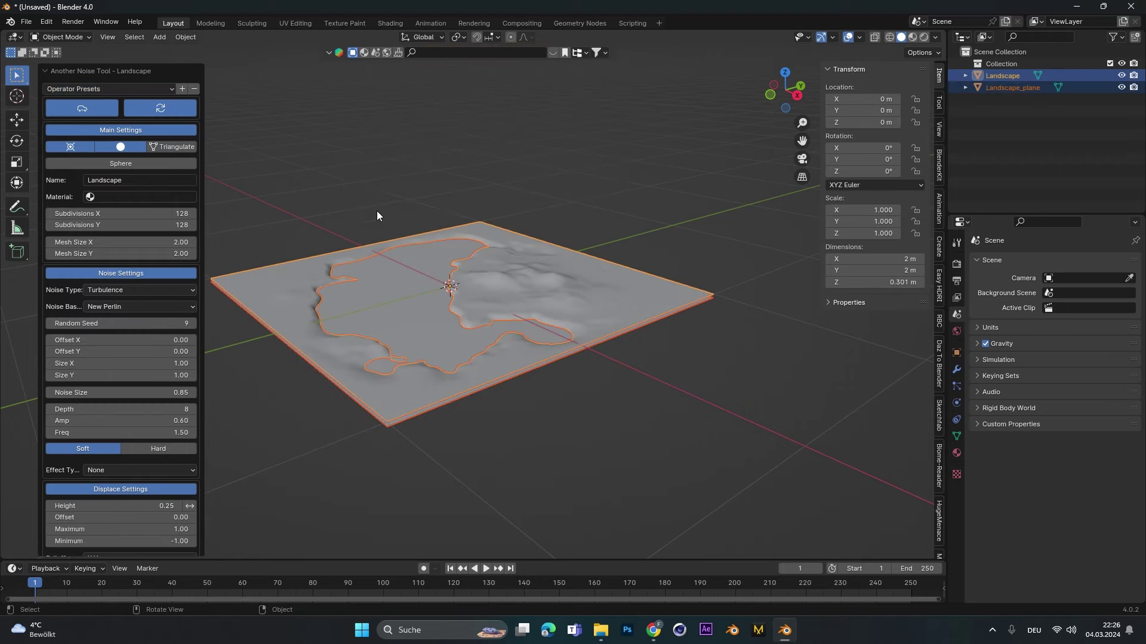
{"action": "left_click", "coordinate": [118, 87]}
{"action": "left_click", "coordinate": [87, 237]}
{"action": "middle_click_drag", "start_coordinate": [434, 281], "coordinate": [532, 293]}
Restore the landscape's operator defaults and apply the default preset
{"action": "left_click", "coordinate": [103, 90]}
{"action": "left_click", "coordinate": [99, 103]}
{"action": "left_click", "coordinate": [97, 89]}
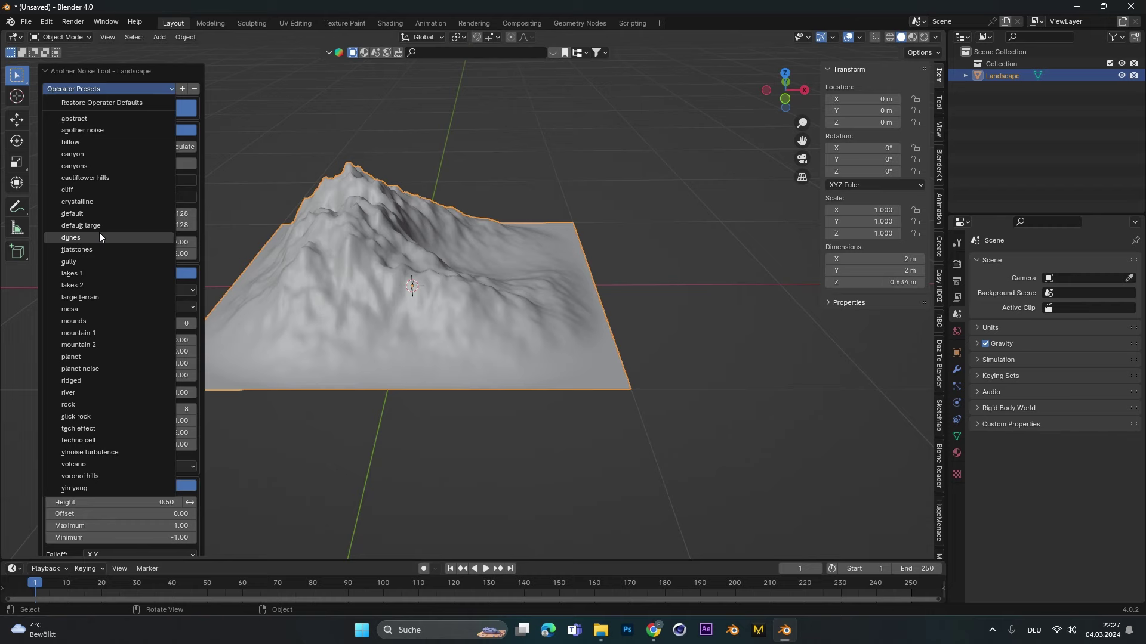
{"action": "left_click", "coordinate": [86, 213]}
{"action": "middle_click_drag", "start_coordinate": [416, 250], "coordinate": [355, 254]}
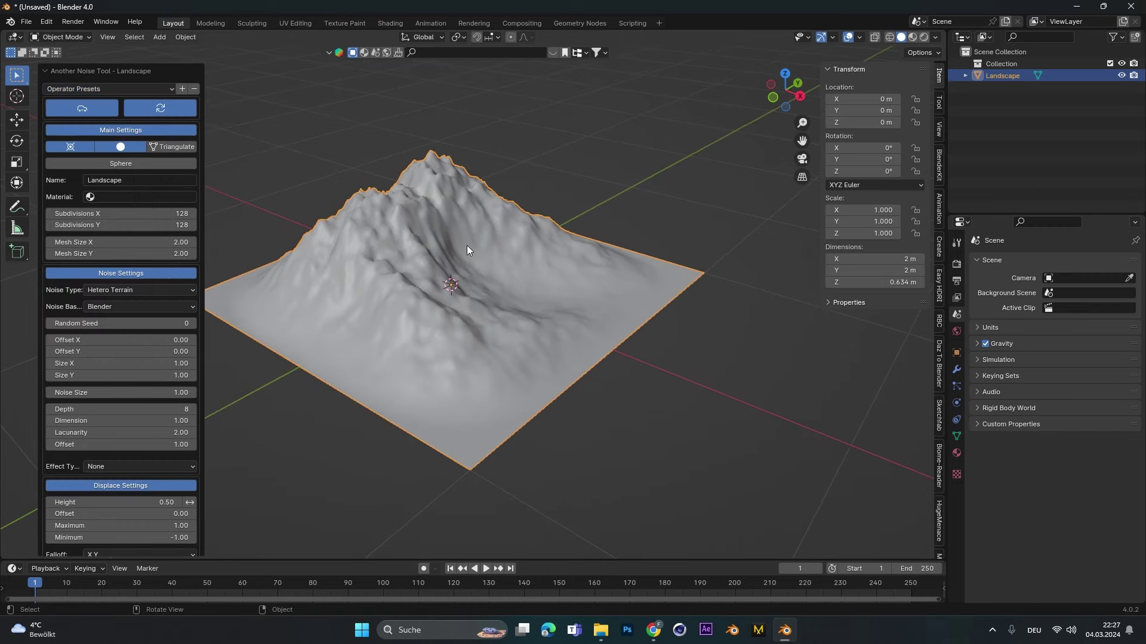
{"action": "middle_click_drag", "start_coordinate": [467, 245], "coordinate": [525, 244]}
Set the landscape's Subdivisions X and Subdivisions Y to 300 and inspect the mountain's surface detail
{"action": "left_click", "coordinate": [176, 215]}
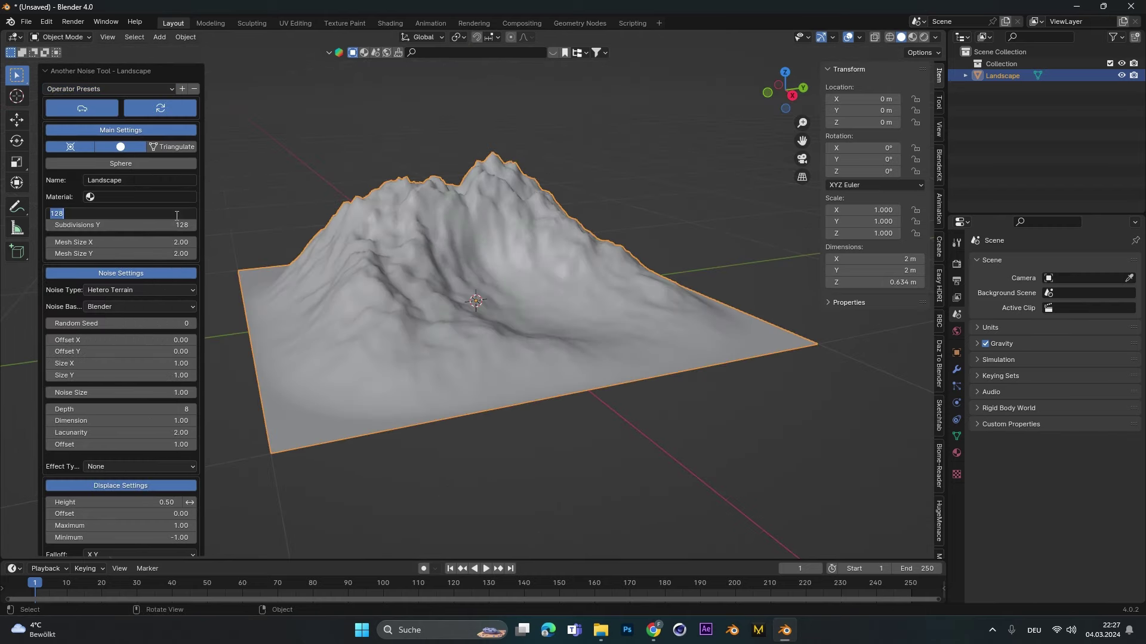
{"action": "type", "text": "300"}
{"action": "key", "text": "Return"}
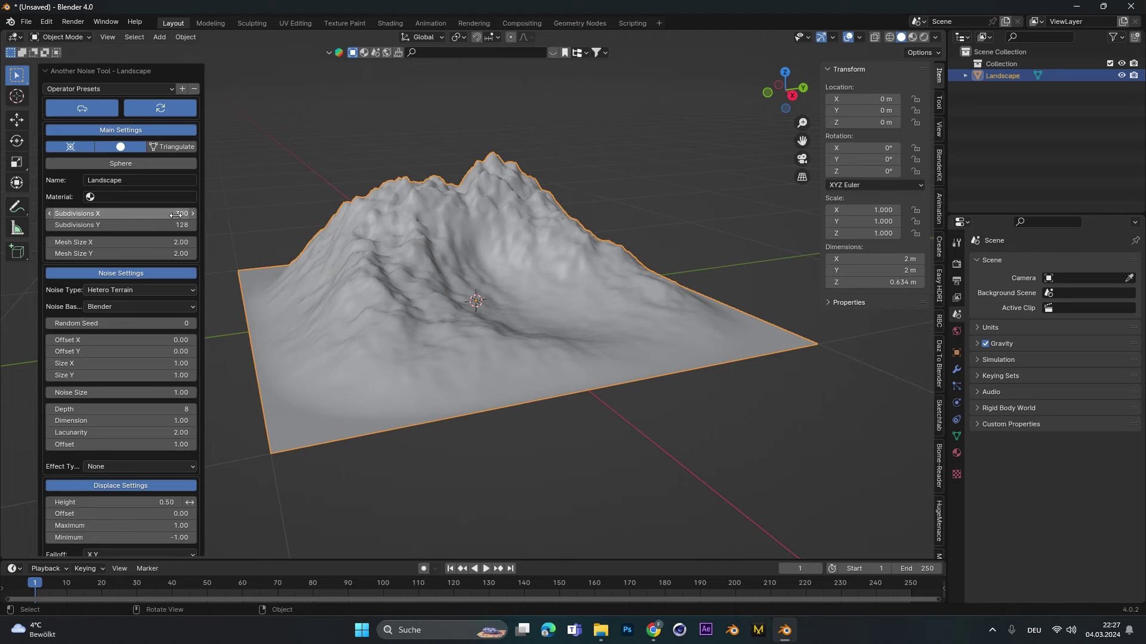
{"action": "left_click", "coordinate": [167, 224]}
{"action": "type", "text": "300"}
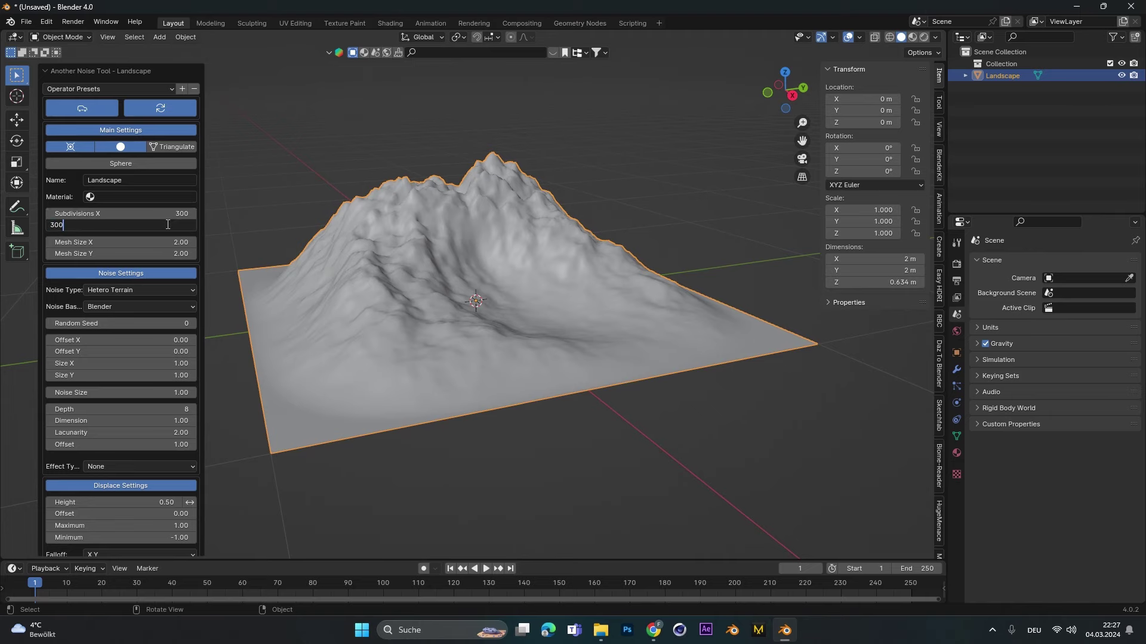
{"action": "key", "text": "Return"}
{"action": "scroll", "coordinate": [549, 281], "scroll_direction": "up", "scroll_amount": 2}
{"action": "middle_click_drag", "start_coordinate": [546, 280], "coordinate": [474, 333]}
{"action": "scroll", "coordinate": [502, 275], "scroll_direction": "down", "scroll_amount": 1}
{"action": "scroll", "coordinate": [502, 274], "scroll_direction": "up", "scroll_amount": 3}
Set the landscape's Subdivisions X and Subdivisions Y to 500
{"action": "left_click", "coordinate": [165, 214]}
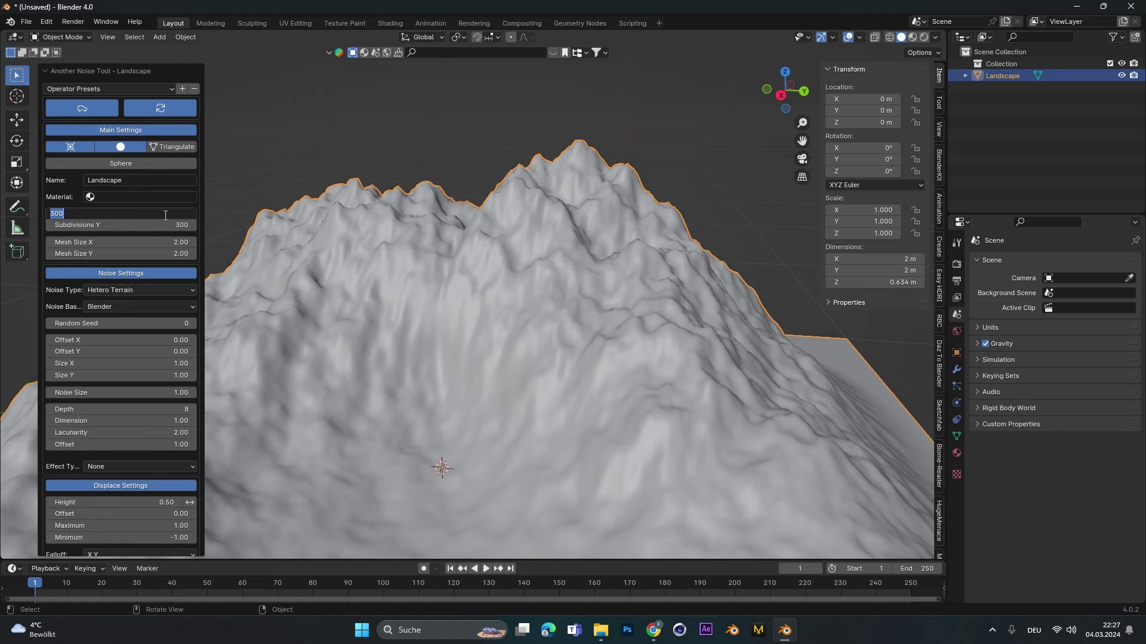
{"action": "type", "text": "500"}
{"action": "key", "text": "Return"}
{"action": "left_click", "coordinate": [180, 226]}
{"action": "type", "text": "500"}
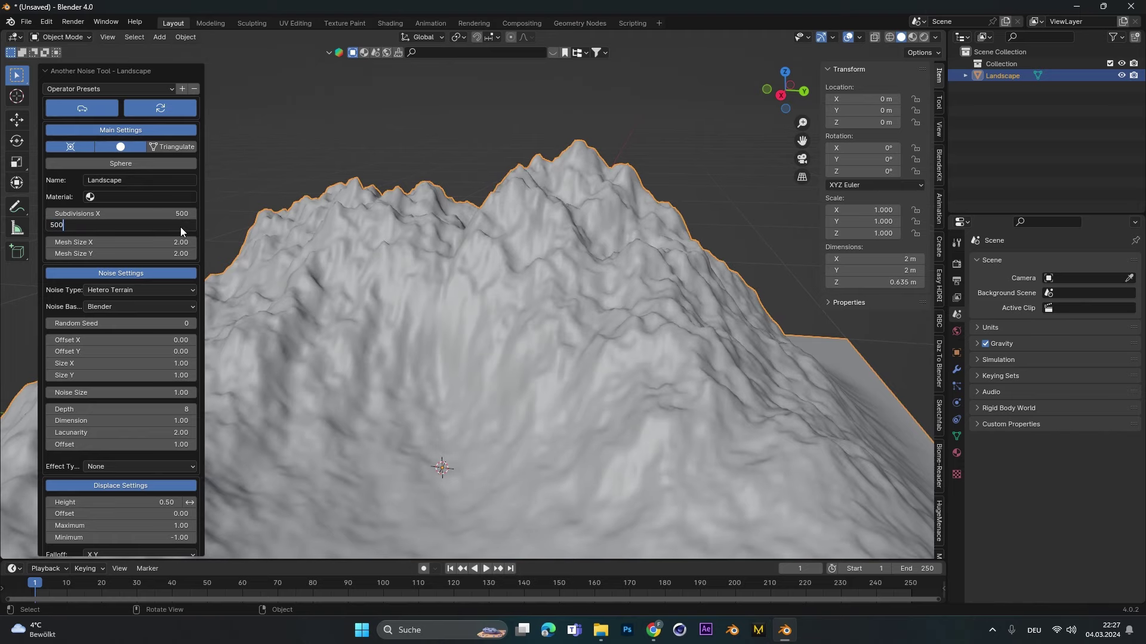
{"action": "key", "text": "Return"}
{"action": "middle_click_drag", "start_coordinate": [503, 277], "coordinate": [481, 249]}
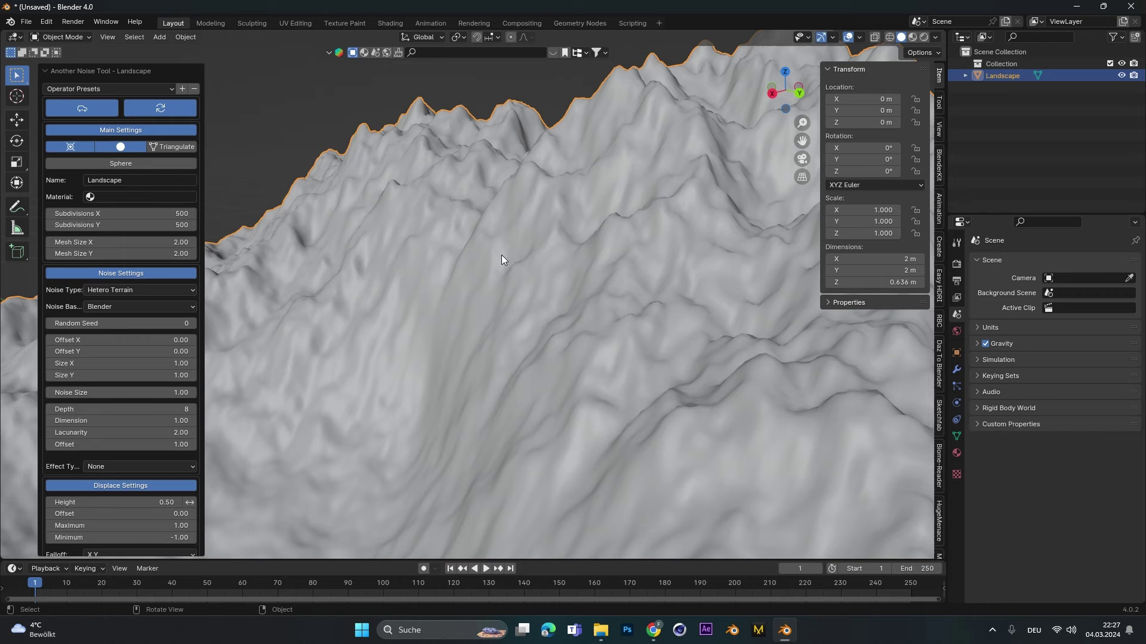
Try a Mesh Size X and Mesh Size Y of 10 on the landscape
{"action": "key", "text": "Home"}
{"action": "left_click", "coordinate": [154, 245]}
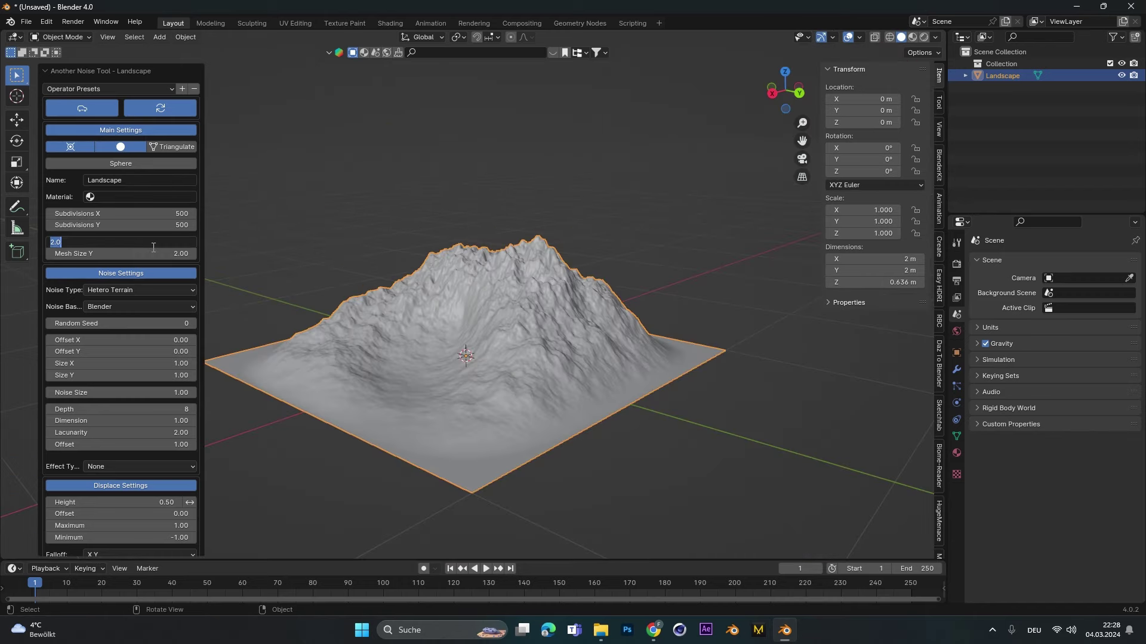
{"action": "type", "text": "10"}
{"action": "key", "text": "Return"}
{"action": "left_click", "coordinate": [154, 255]}
{"action": "type", "text": "10"}
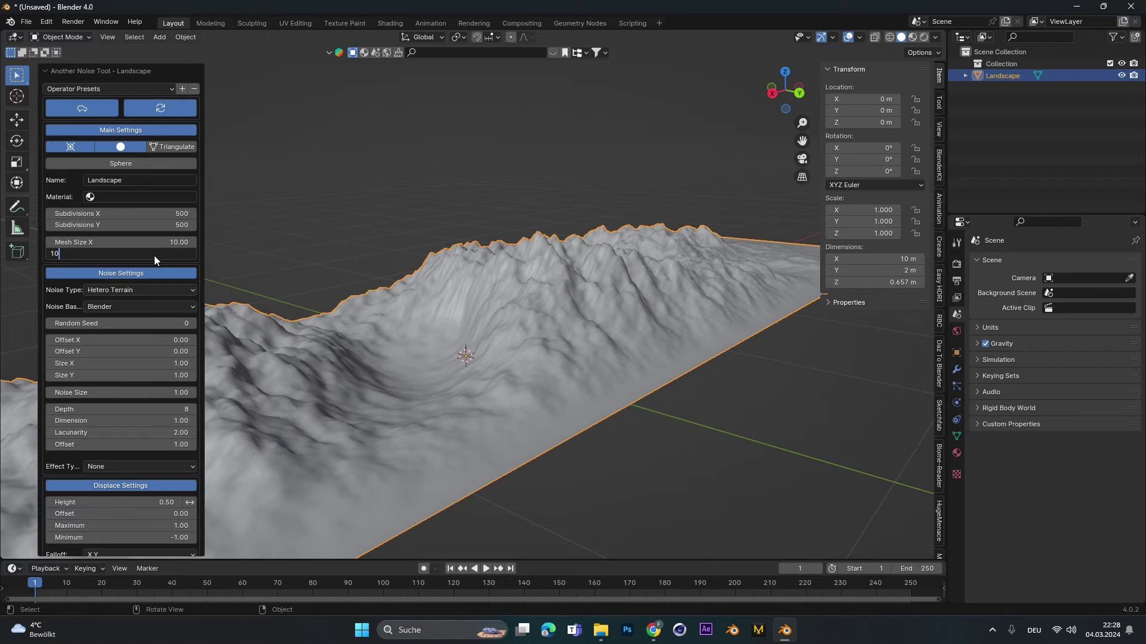
{"action": "key", "text": "Return"}
{"action": "key", "text": "Home"}
{"action": "middle_click_drag", "start_coordinate": [449, 301], "coordinate": [438, 324]}
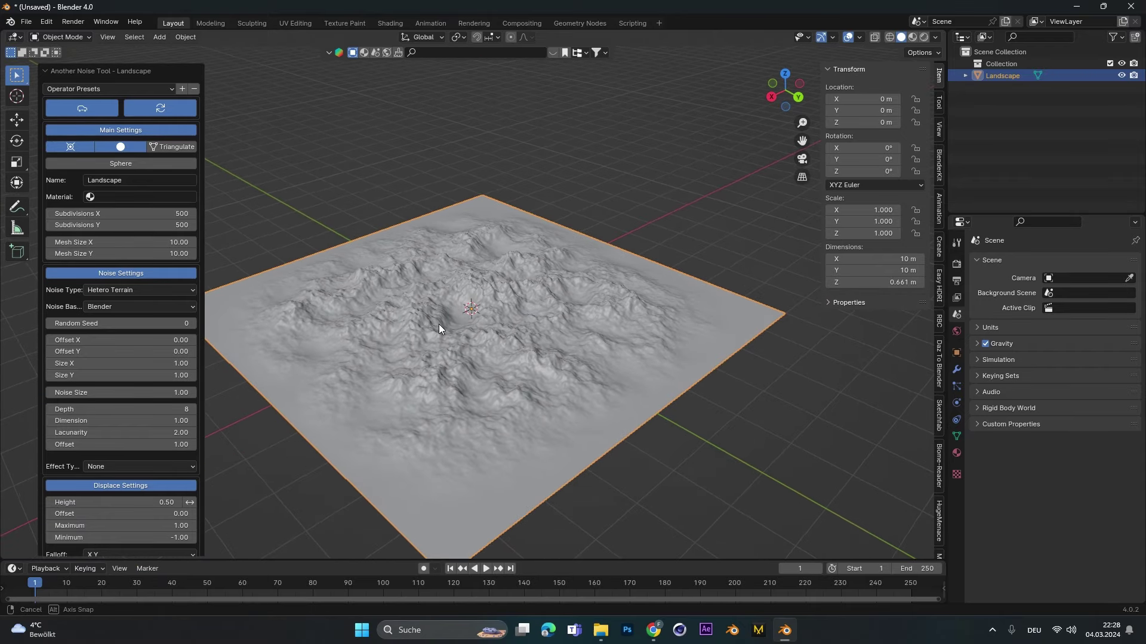
Set the landscape's Mesh Size X and Mesh Size Y back to 2
{"action": "left_click", "coordinate": [180, 237]}
{"action": "type", "text": "2"}
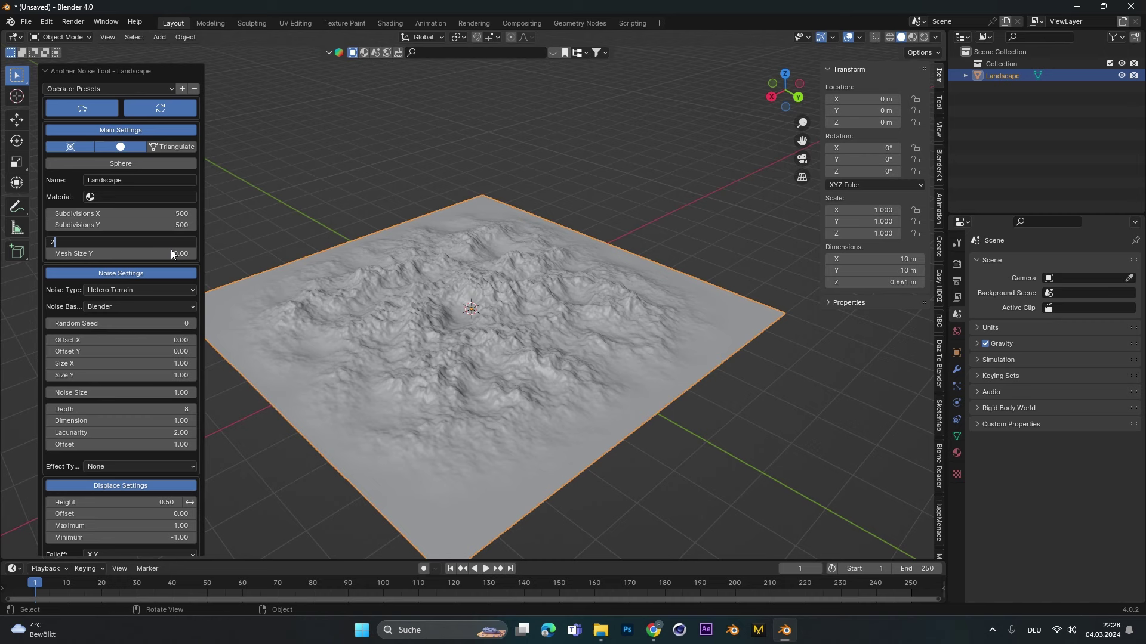
{"action": "key", "text": "Return"}
{"action": "scroll", "coordinate": [483, 324], "scroll_direction": "up", "scroll_amount": 5}
{"action": "middle_click_drag", "start_coordinate": [516, 303], "coordinate": [529, 275]}
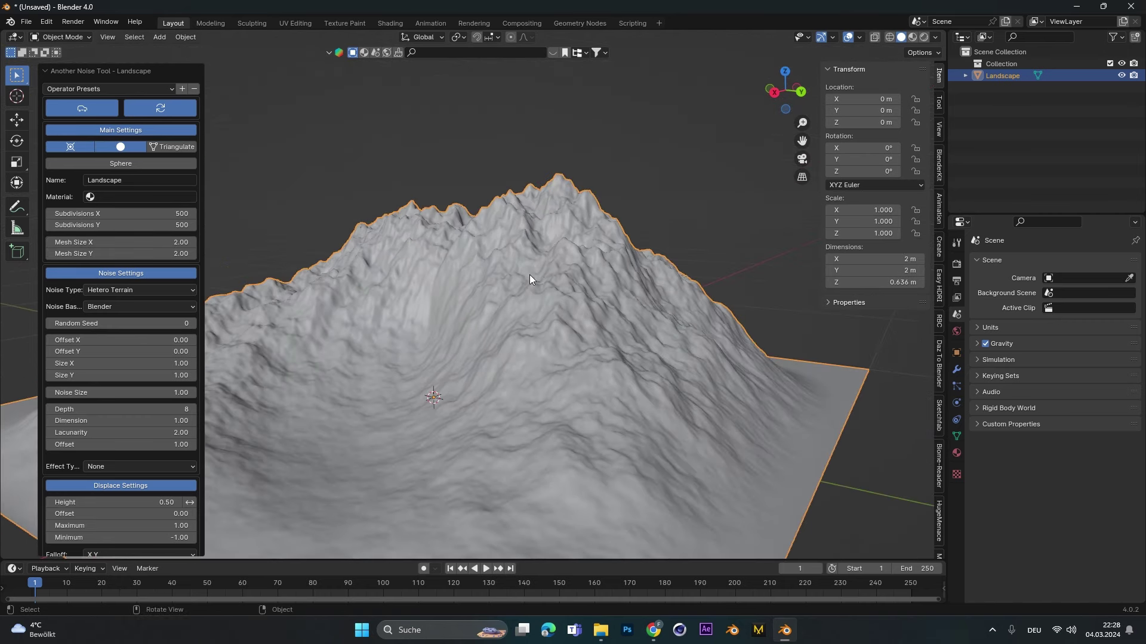
{"action": "scroll", "coordinate": [117, 238], "scroll_direction": "down", "scroll_amount": 2}
Try the Marble and Strata hTerrain noise types on the landscape
{"action": "left_click", "coordinate": [119, 238]}
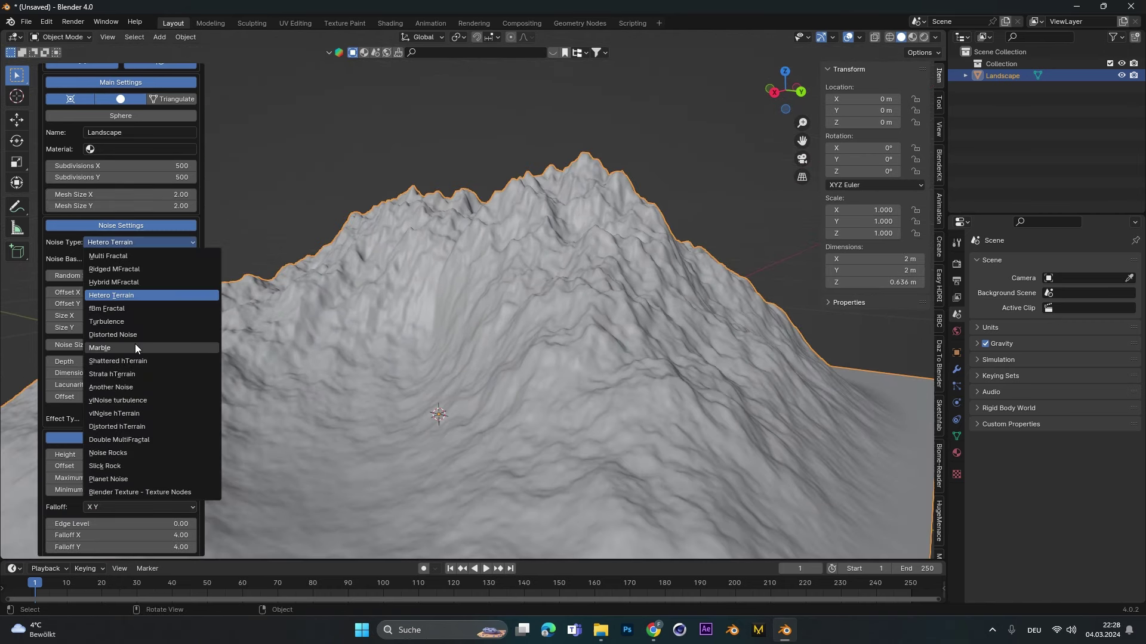
{"action": "key", "text": "Return"}
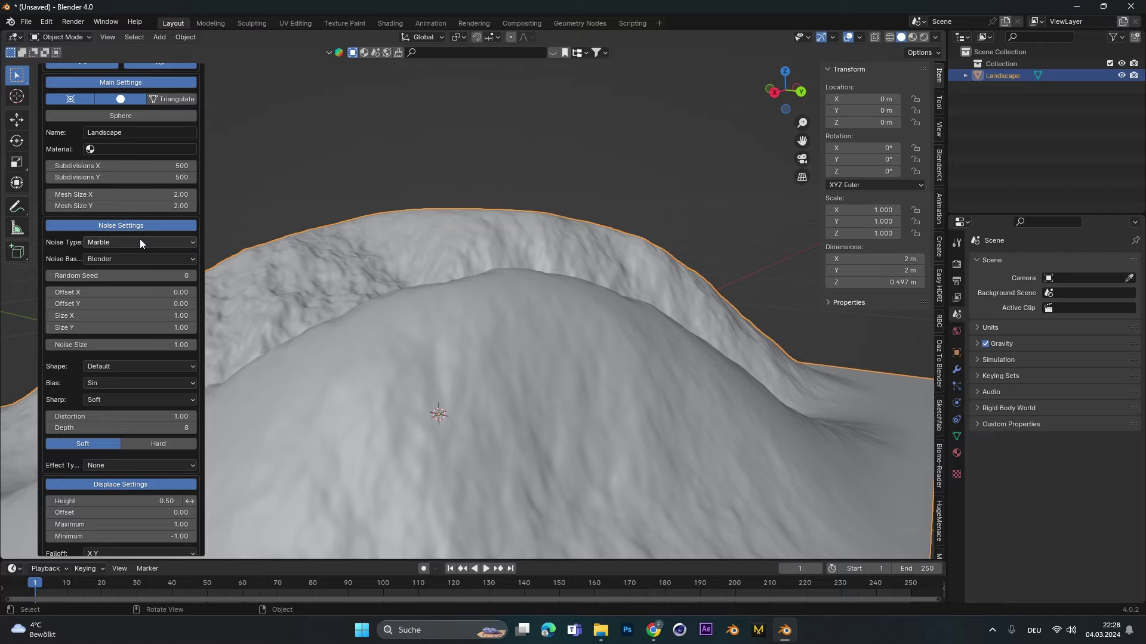
{"action": "left_click", "coordinate": [140, 242]}
{"action": "key", "text": "Return"}
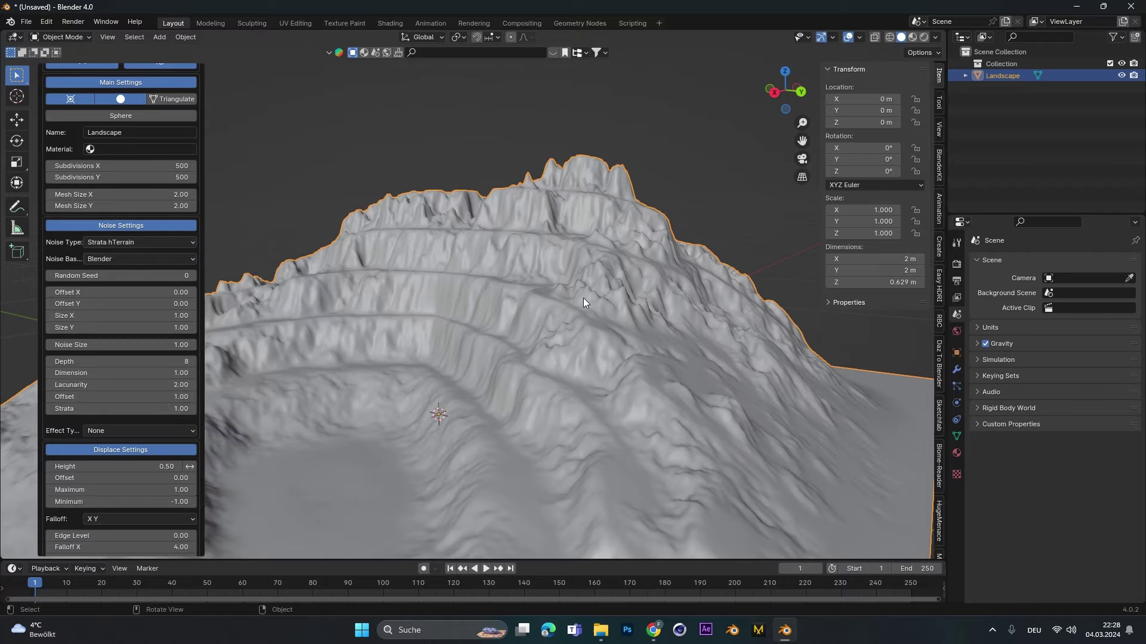
{"action": "middle_click_drag", "start_coordinate": [540, 297], "coordinate": [550, 342]}
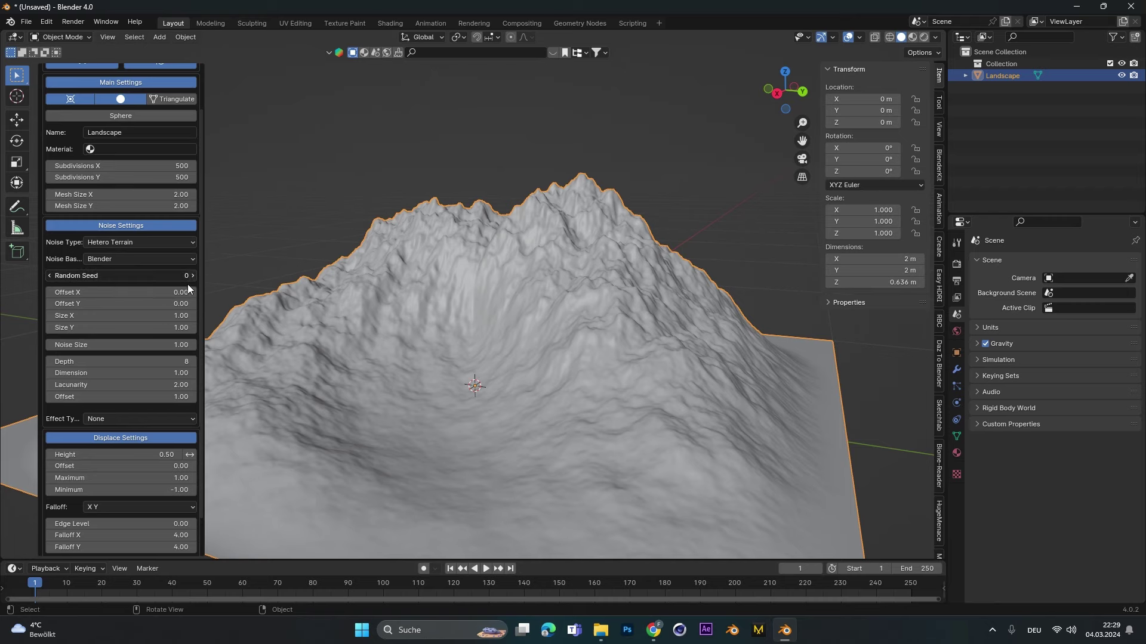
Raise the landscape's Random Seed to 5 to generate a different mountain shape
{"action": "left_click", "coordinate": [191, 277]}
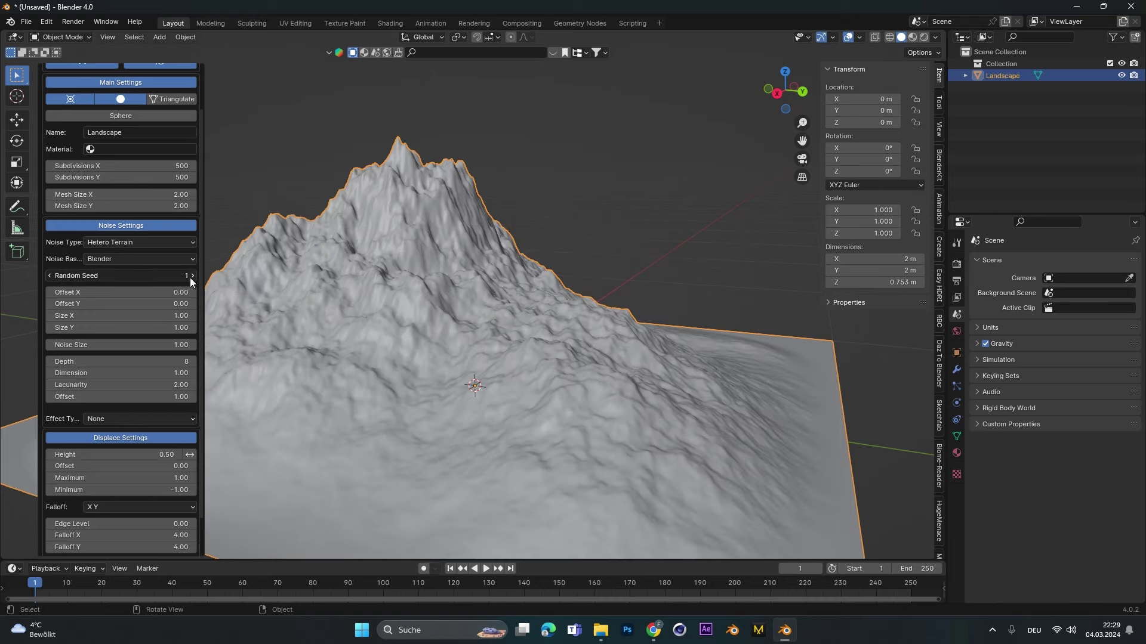
{"action": "left_click", "coordinate": [191, 277]}
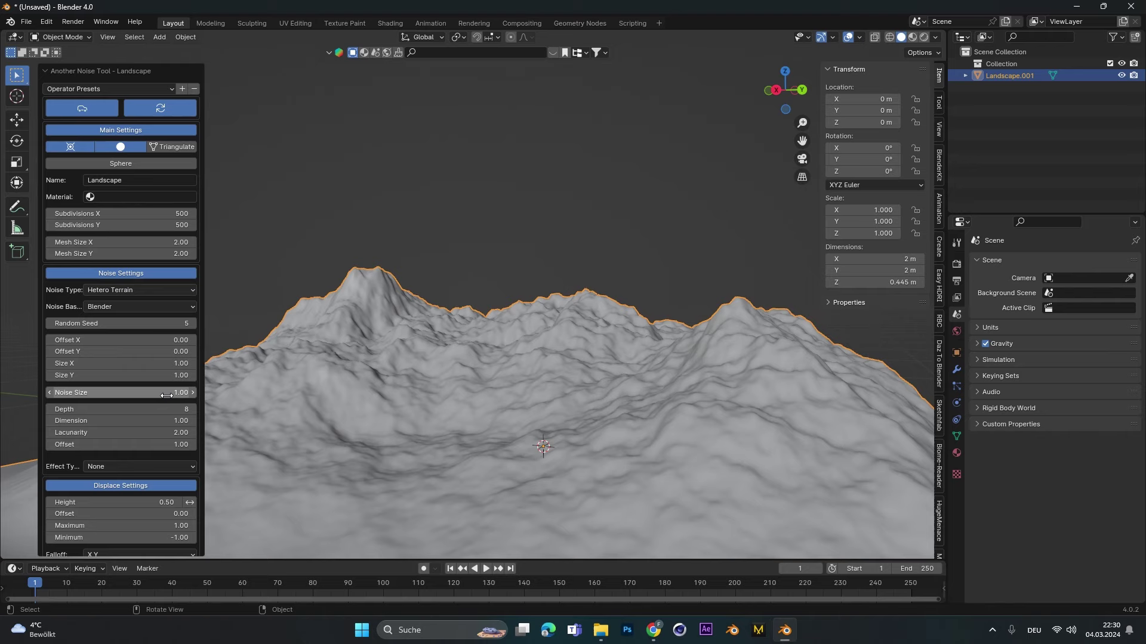
Set the landscape's Noise Size to 0.8 and inspect the whole terrain
{"action": "left_click", "coordinate": [145, 394]}
{"action": "key", "text": "BackSpace"}
{"action": "type", "text": "."}
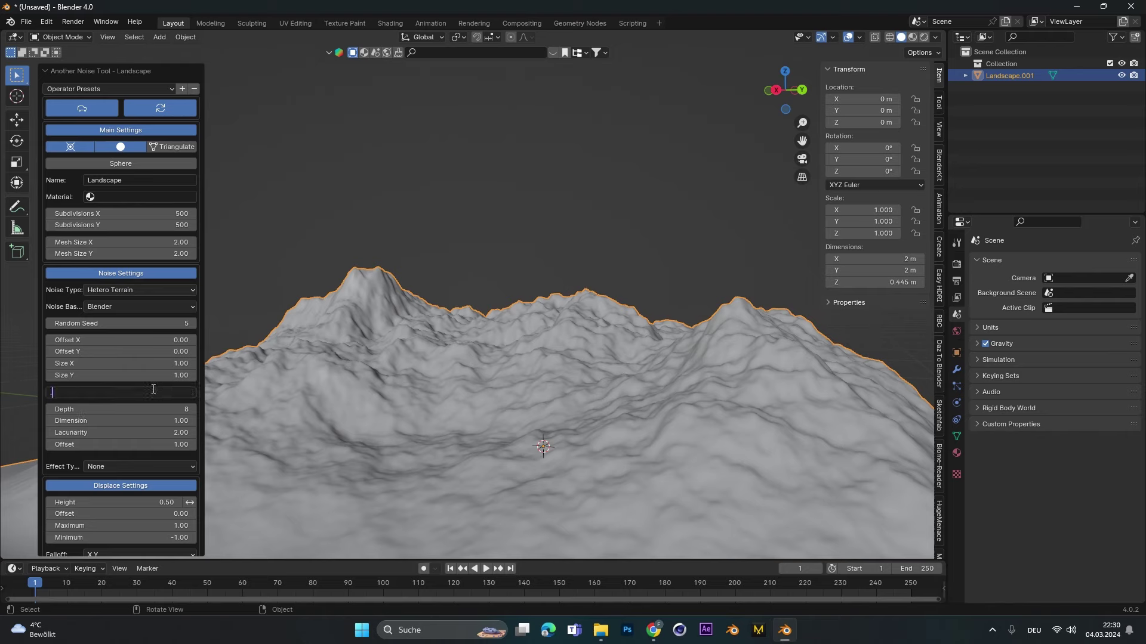
{"action": "type", "text": "8"}
{"action": "key", "text": "Return"}
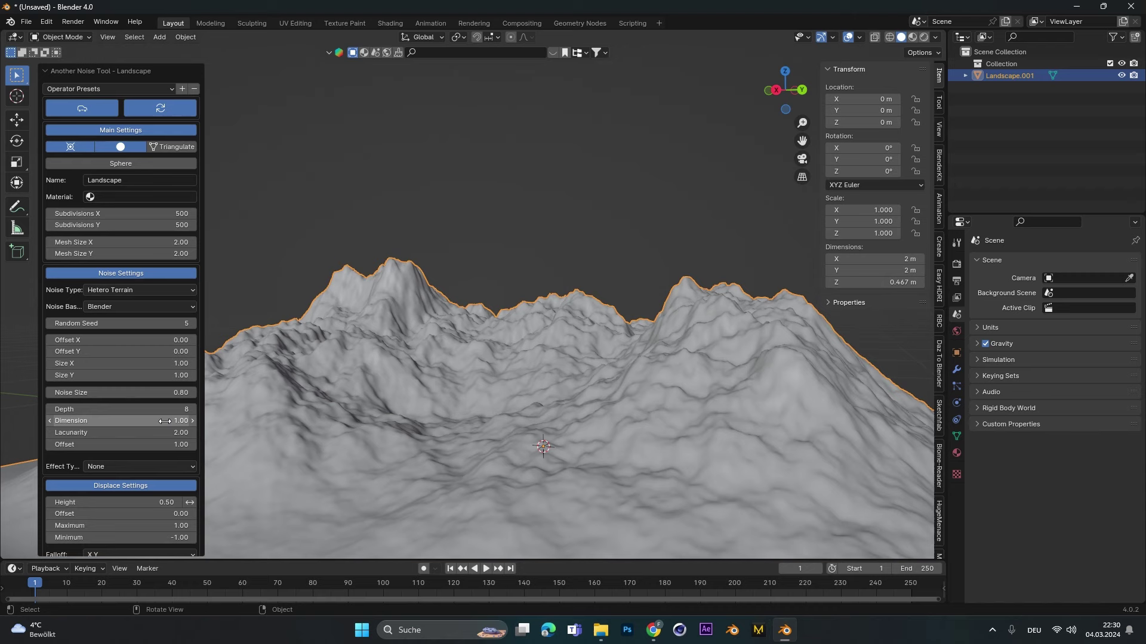
{"action": "scroll", "coordinate": [160, 421], "scroll_direction": "down", "scroll_amount": 3}
{"action": "scroll", "coordinate": [429, 389], "scroll_direction": "down", "scroll_amount": 5}
{"action": "middle_click_drag", "start_coordinate": [428, 389], "coordinate": [466, 341]}
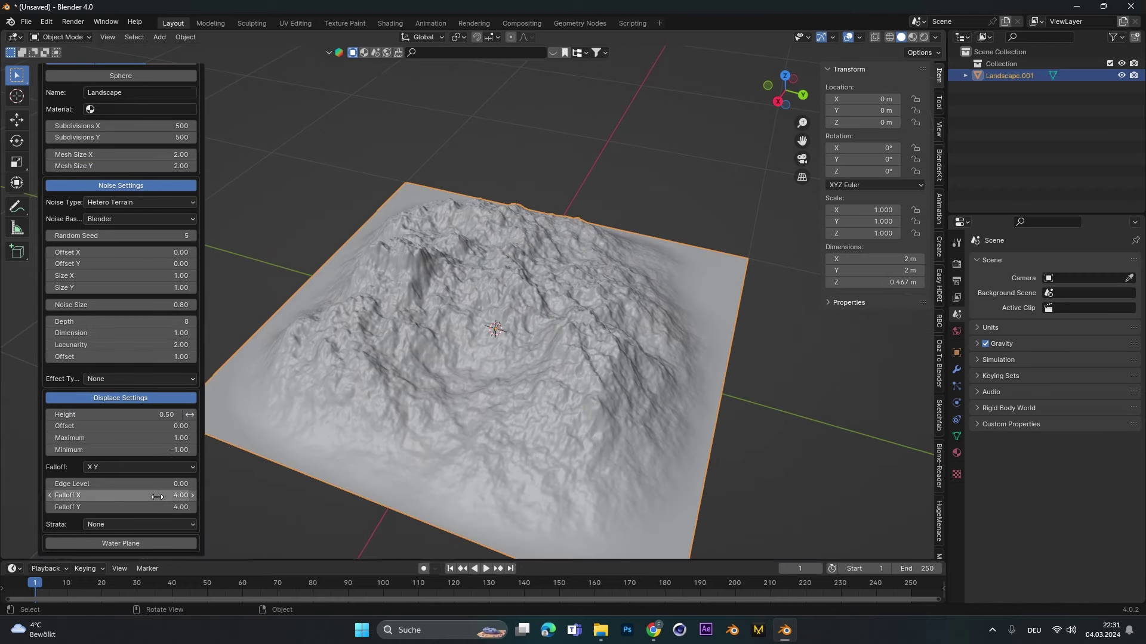
Try the landscape's displacement Falloff at None and set it back to X Y
{"action": "left_click", "coordinate": [102, 468]}
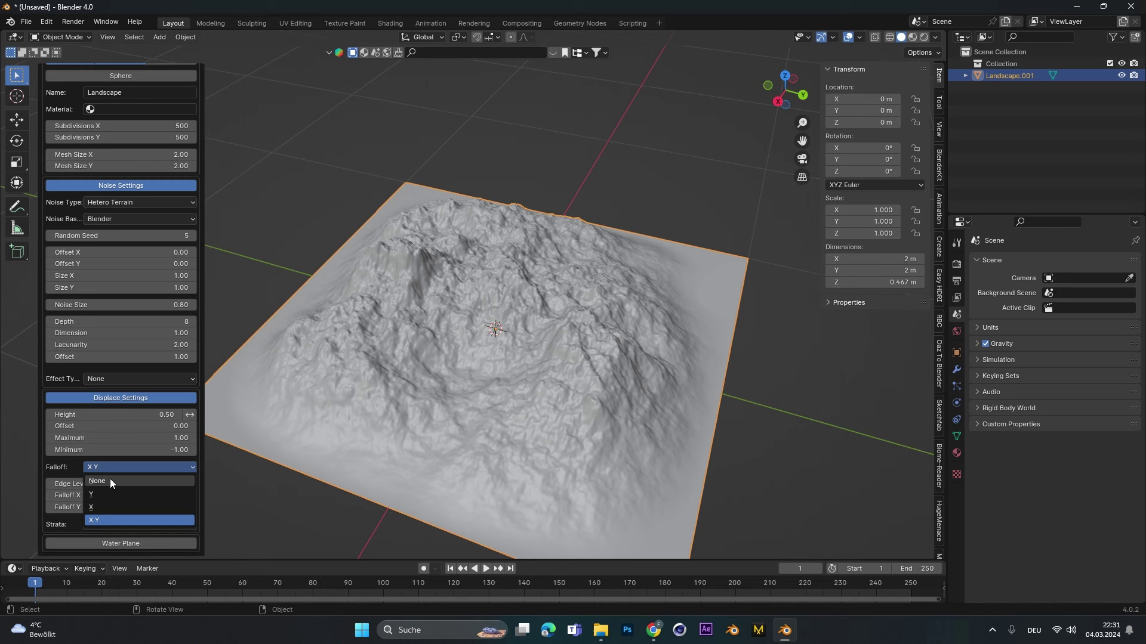
{"action": "left_click", "coordinate": [109, 481]}
{"action": "middle_click_drag", "start_coordinate": [521, 353], "coordinate": [285, 260]}
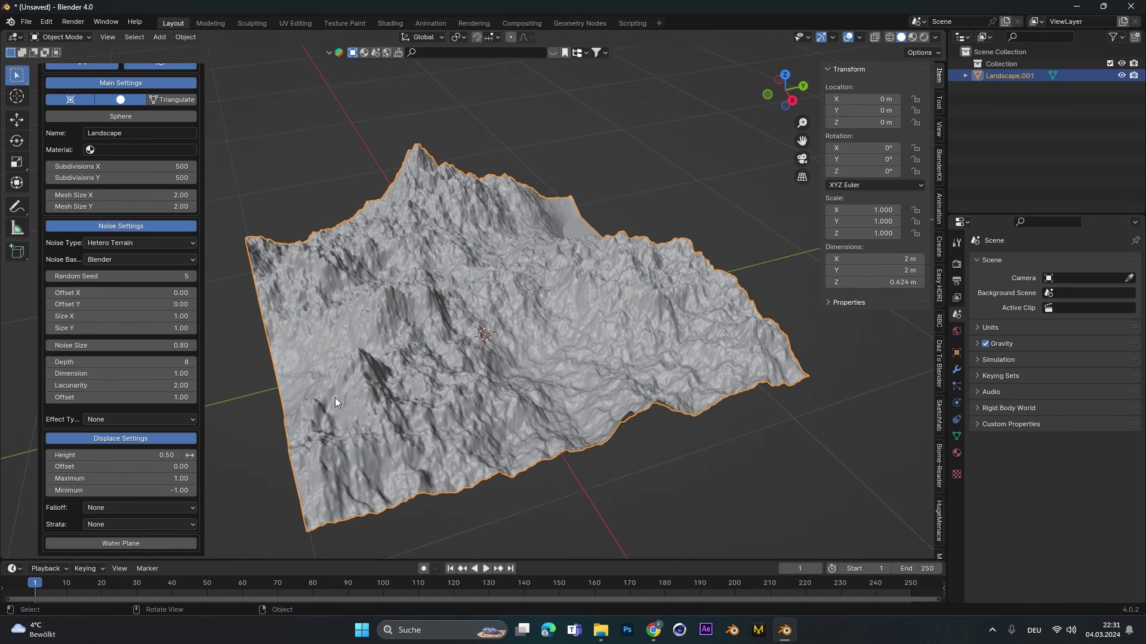
{"action": "left_click", "coordinate": [119, 509]}
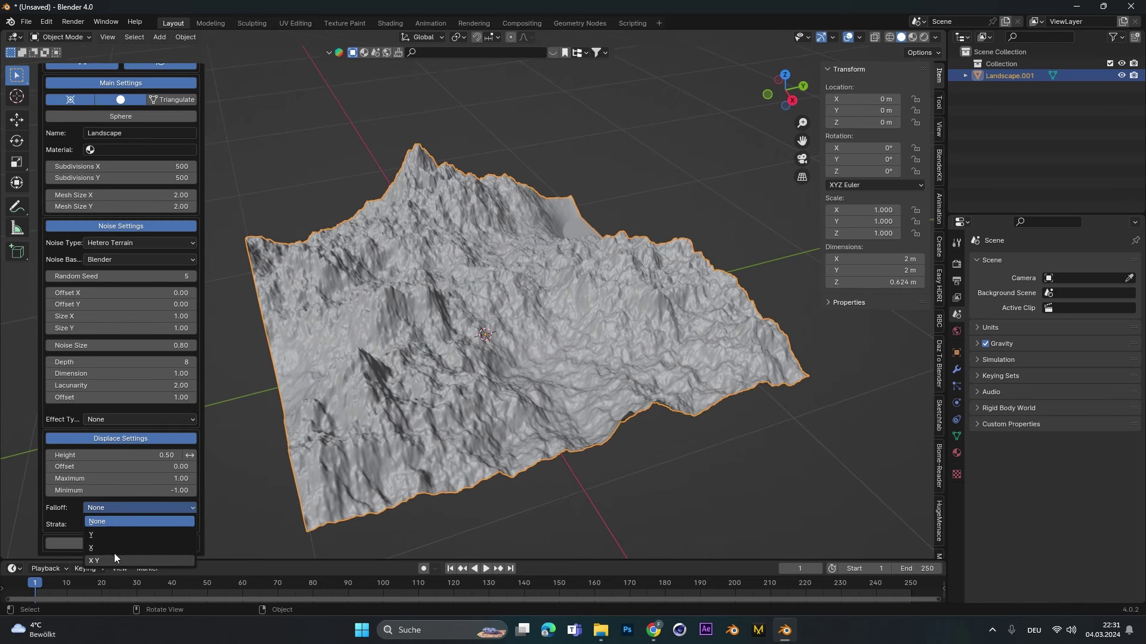
{"action": "key", "text": "Up"}
{"action": "key", "text": "Return"}
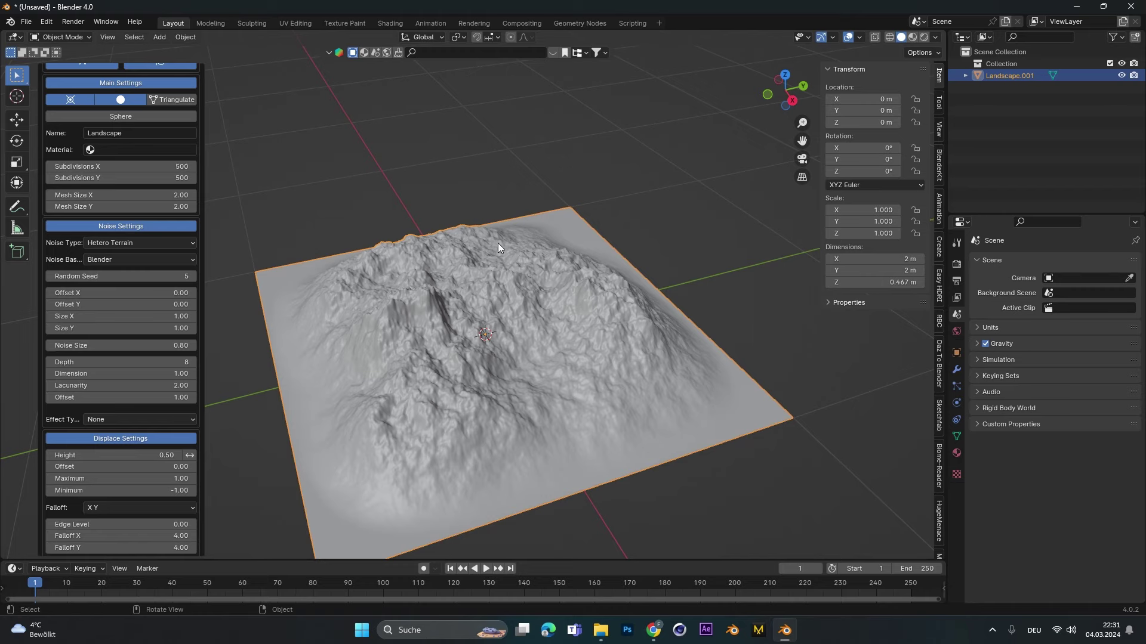
{"action": "middle_click_drag", "start_coordinate": [465, 232], "coordinate": [523, 293]}
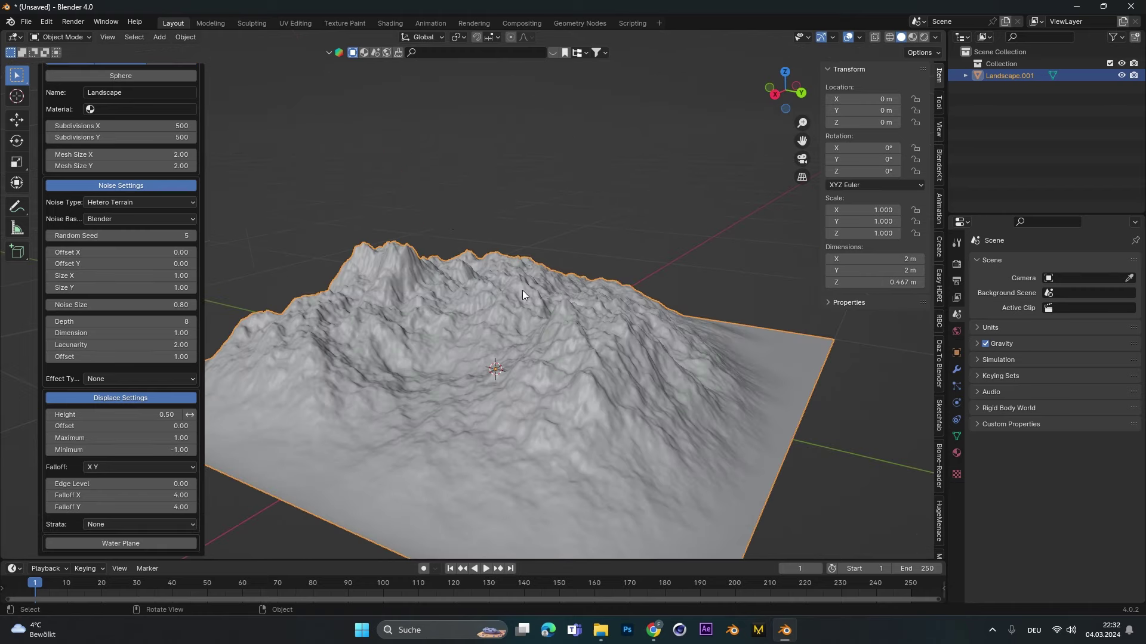
Close the landscape's creation settings and examine its Landscape Main, Noise and Displace settings in the Create category
{"action": "left_click", "coordinate": [532, 172]}
{"action": "left_click", "coordinate": [488, 371]}
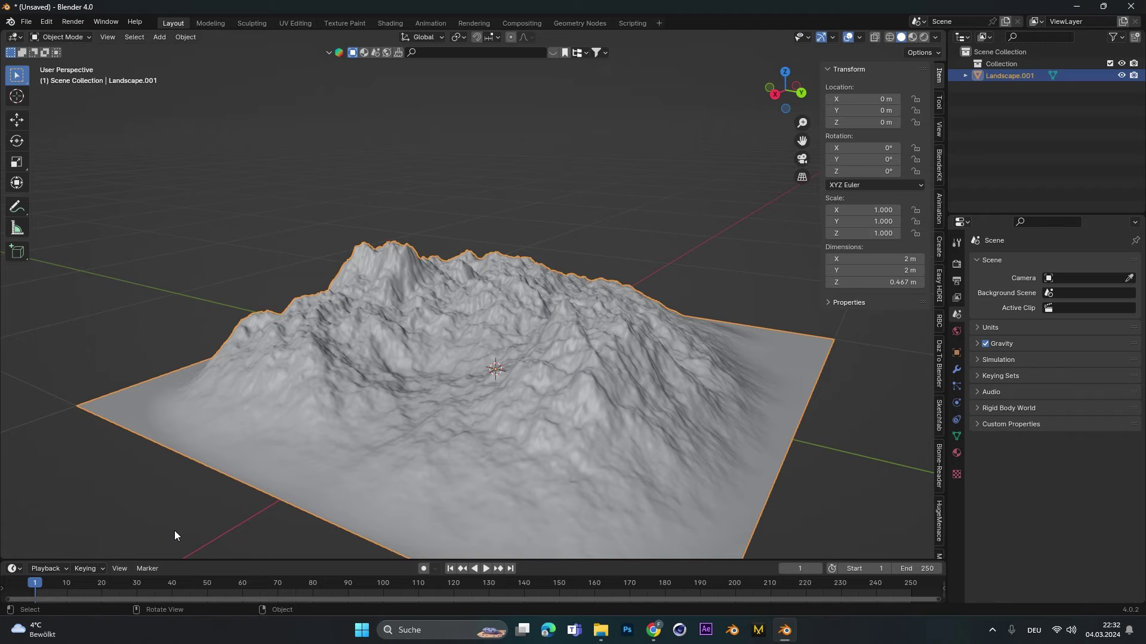
{"action": "left_click", "coordinate": [940, 251]}
{"action": "left_click", "coordinate": [846, 102]}
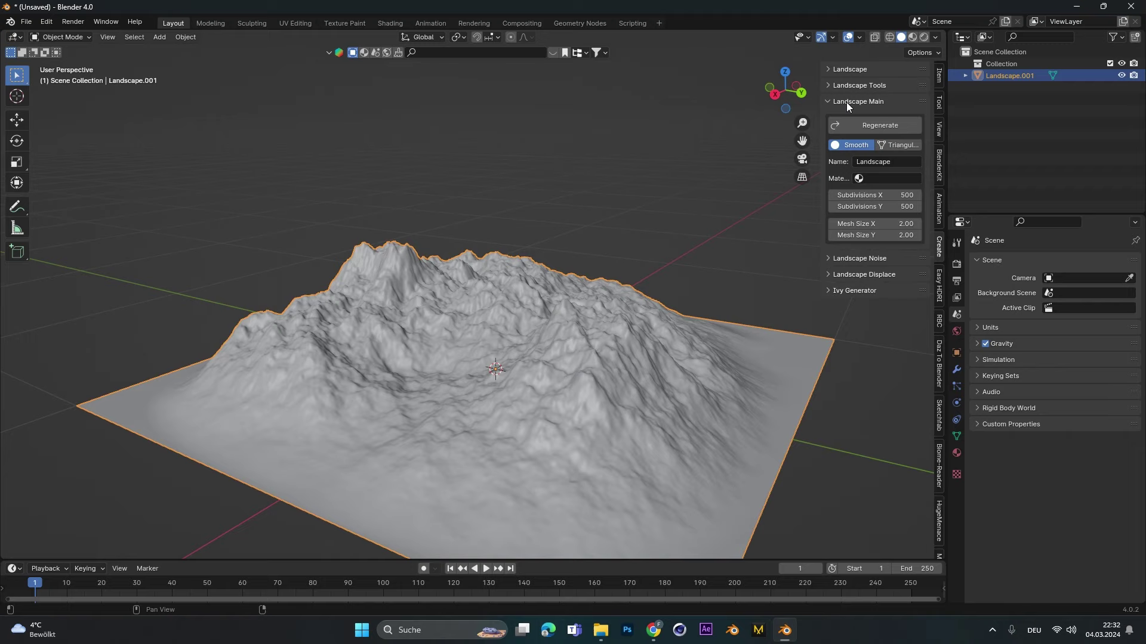
{"action": "left_click", "coordinate": [846, 102]}
{"action": "left_click", "coordinate": [860, 117]}
{"action": "left_click", "coordinate": [861, 117]}
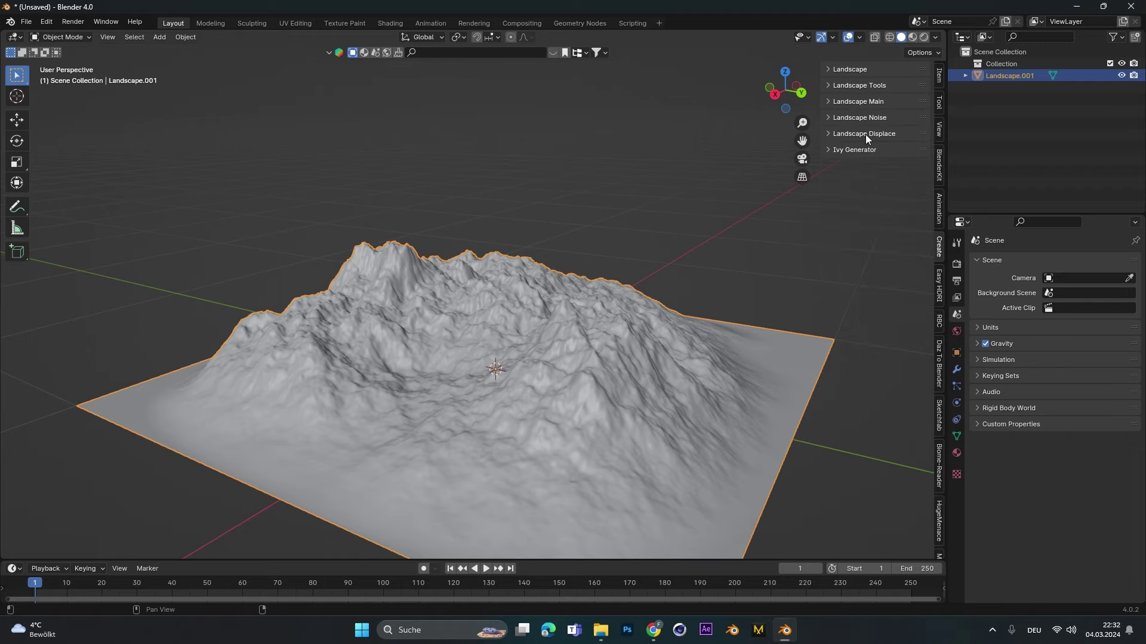
{"action": "left_click", "coordinate": [865, 135]}
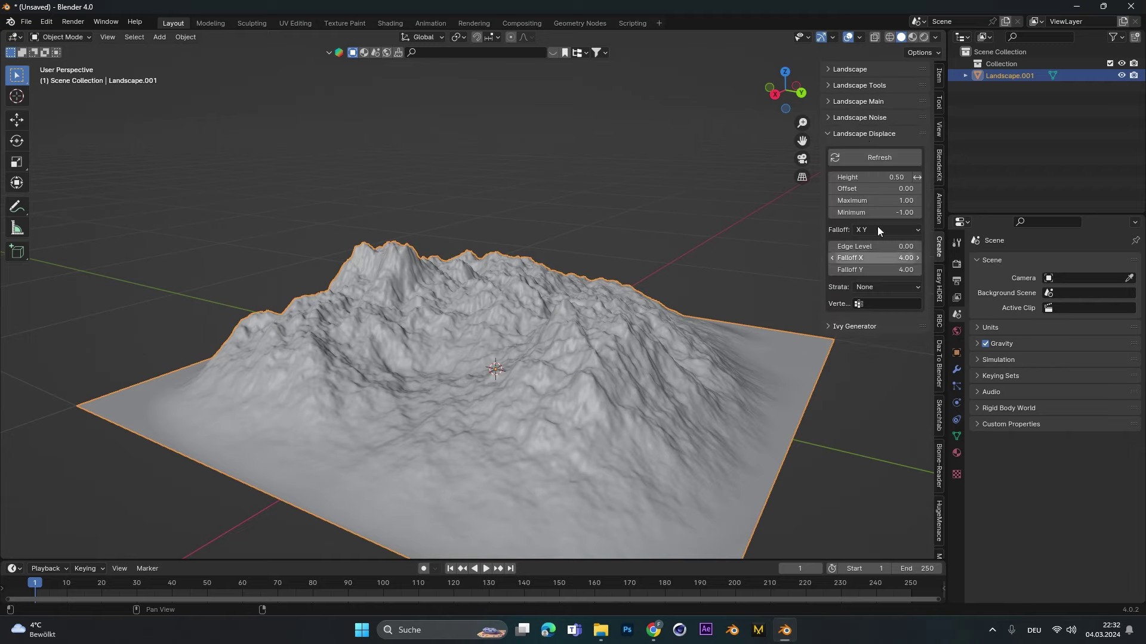
{"action": "left_click", "coordinate": [861, 135]}
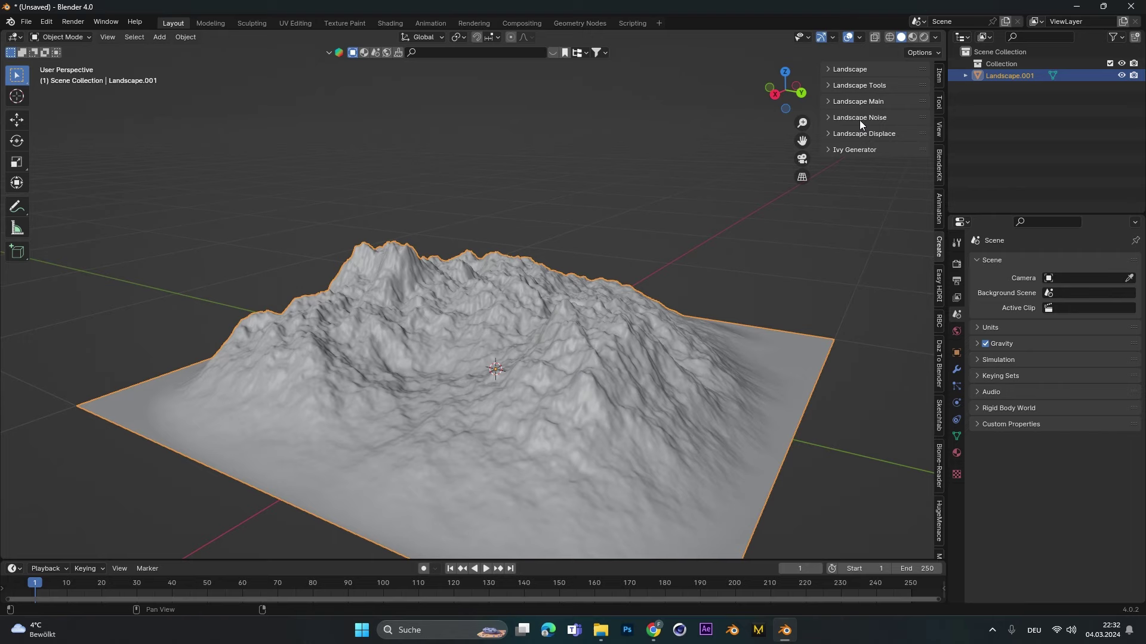
{"action": "left_click", "coordinate": [859, 118]}
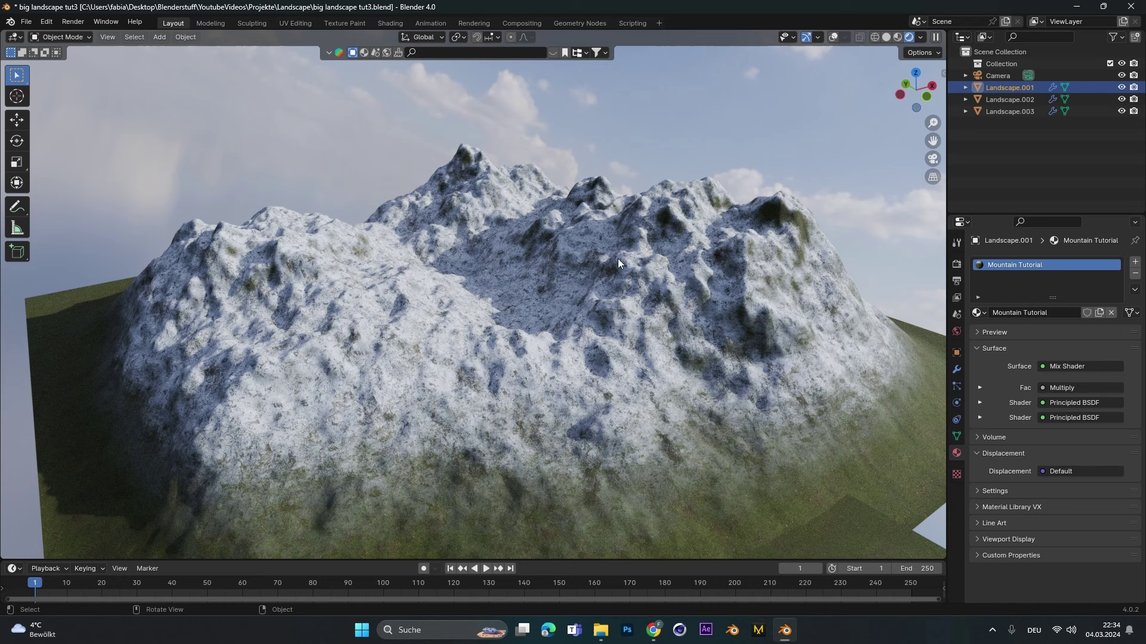
In the Shading workspace, adjust the Color Ramp stops in the Snow Transition and Snow Noise groups of the Mountain Tutorial material
{"action": "left_click", "coordinate": [389, 23]}
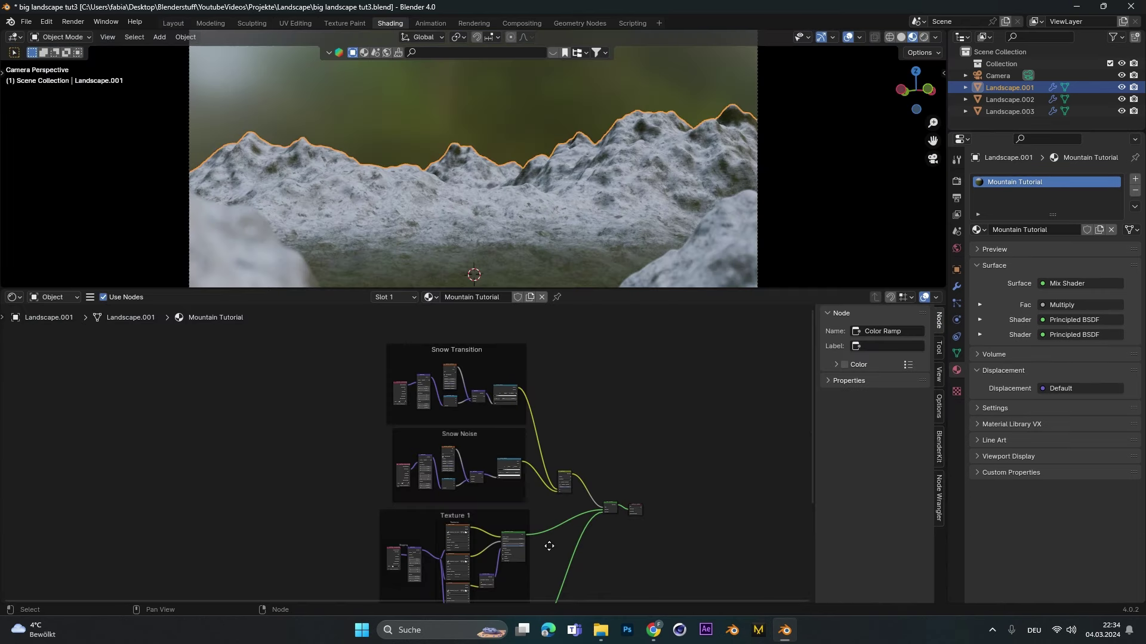
{"action": "mouse_move", "coordinate": [545, 543]}
{"action": "middle_mouse_down"}
{"action": "mouse_move", "coordinate": [537, 401]}
{"action": "mouse_move", "coordinate": [540, 536]}
{"action": "middle_mouse_up"}
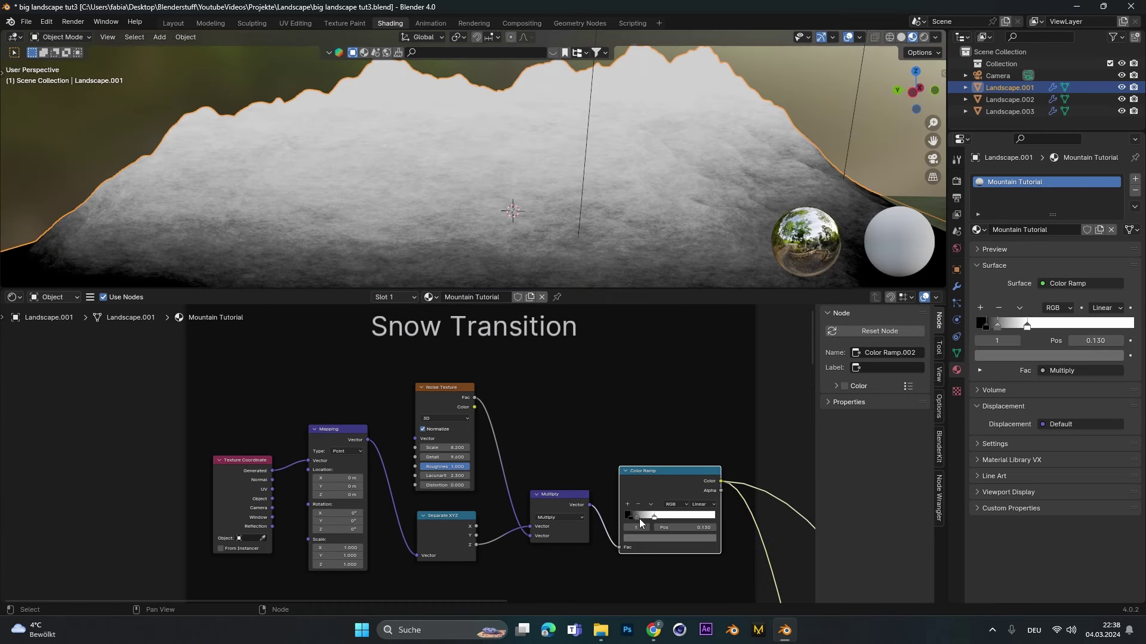
{"action": "left_click_drag", "start_coordinate": [639, 518], "coordinate": [643, 525]}
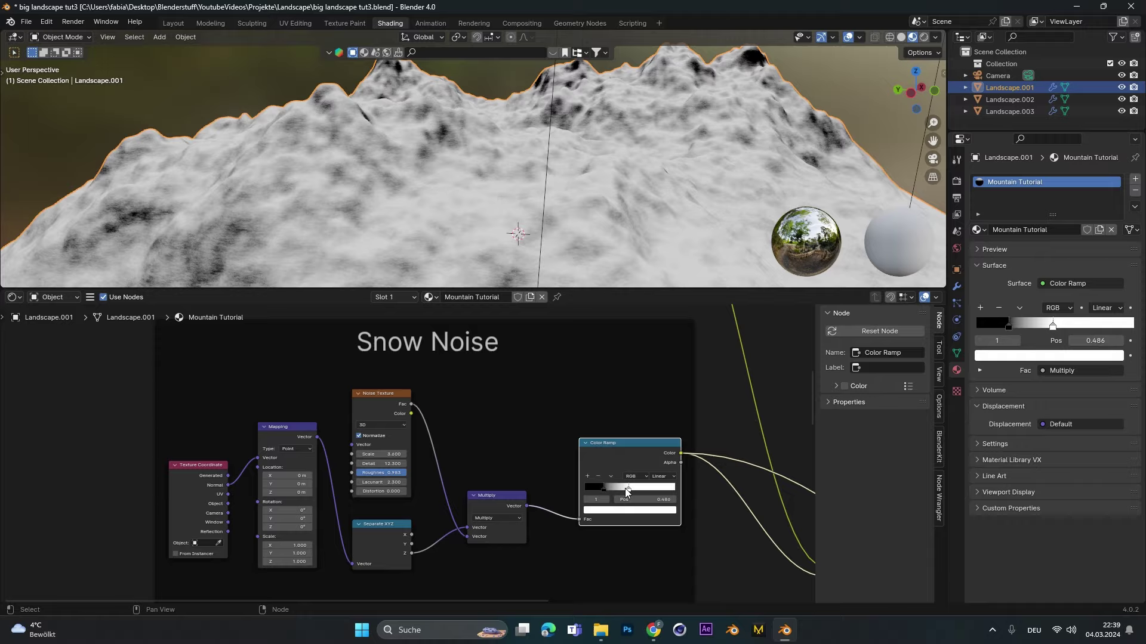
{"action": "mouse_move", "coordinate": [625, 488]}
{"action": "left_mouse_down"}
{"action": "mouse_move", "coordinate": [603, 488]}
{"action": "mouse_move", "coordinate": [621, 493]}
{"action": "left_mouse_up"}
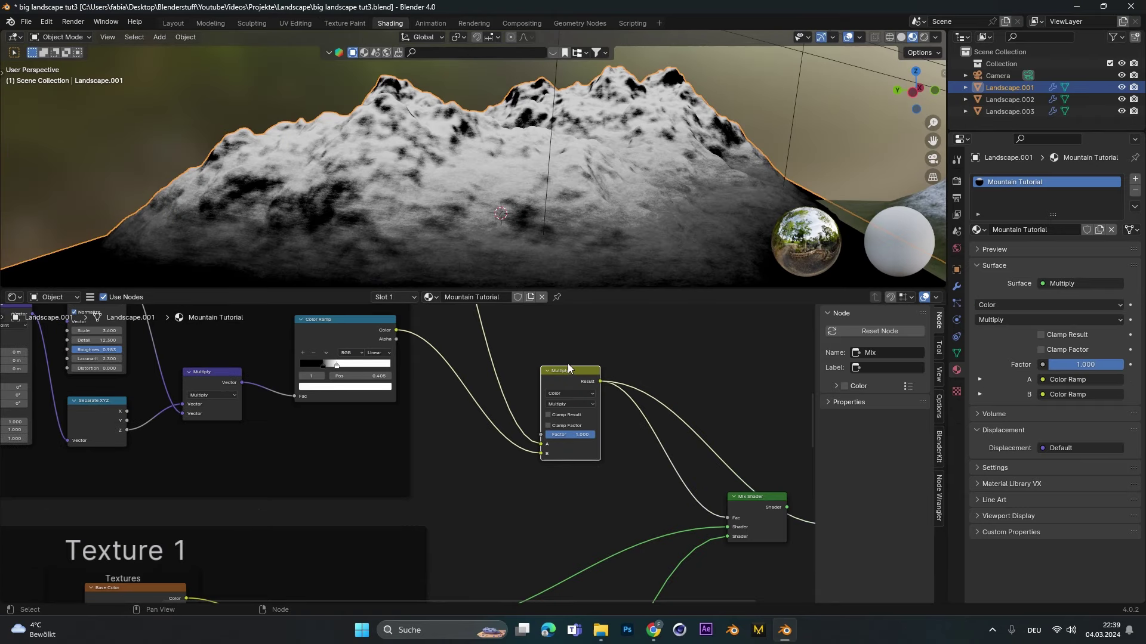
Examine the multiplied snow mask on the mountain and the Texture 1 and Texture 2 shaders feeding the Mix Shader
{"action": "middle_click_drag", "start_coordinate": [310, 194], "coordinate": [434, 167]}
{"action": "middle_click_drag", "start_coordinate": [504, 375], "coordinate": [348, 316]}
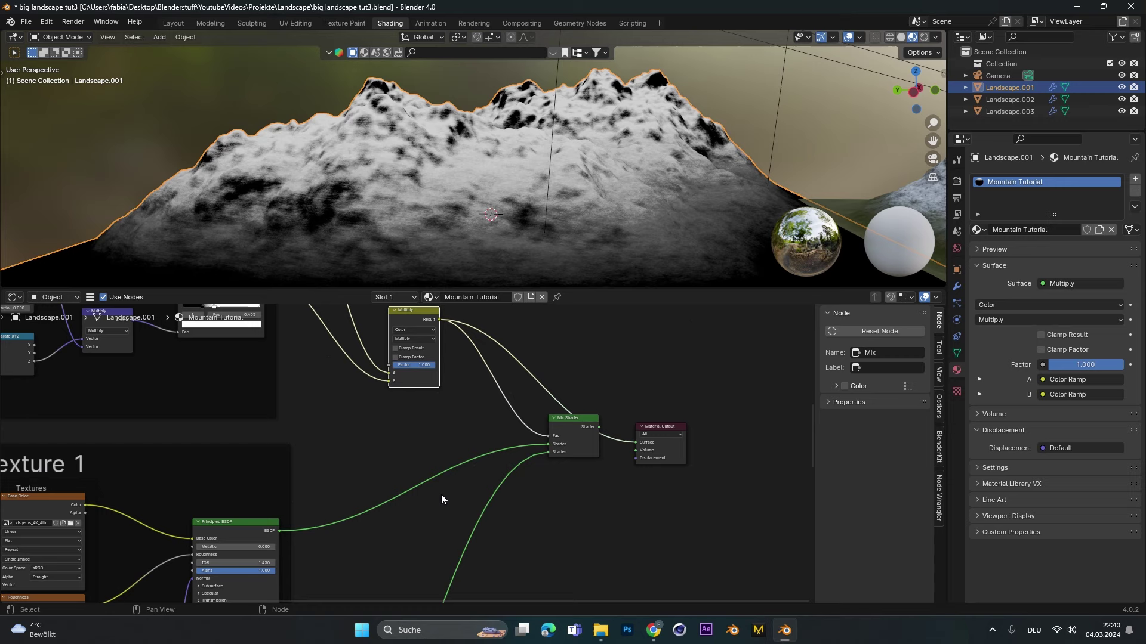
{"action": "middle_click_drag", "start_coordinate": [363, 564], "coordinate": [427, 352]}
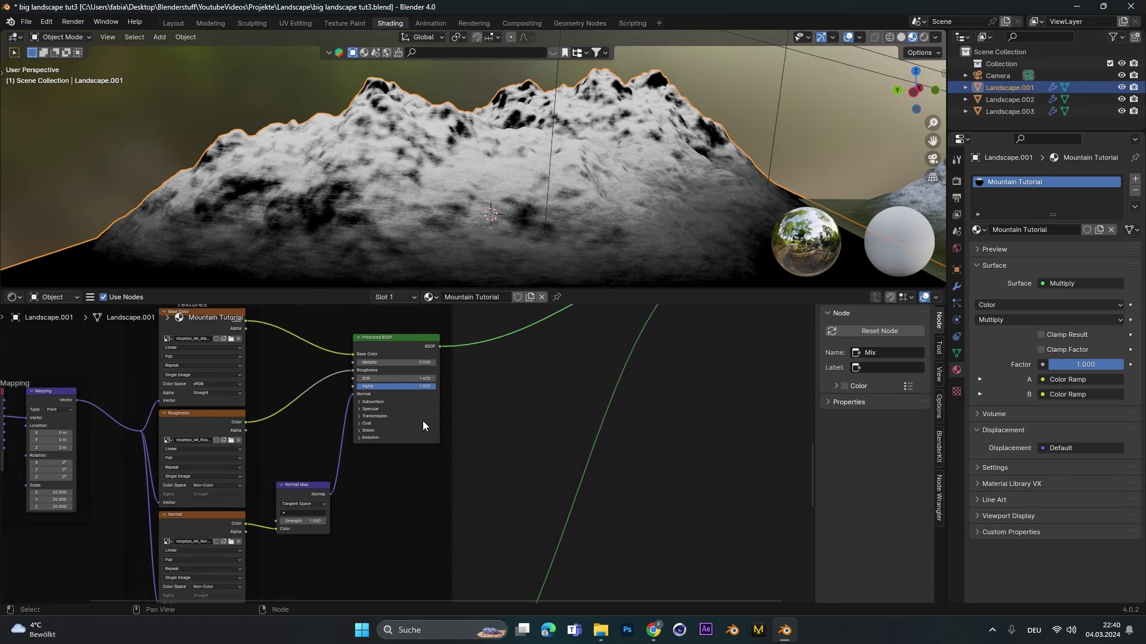
{"action": "middle_click_drag", "start_coordinate": [423, 425], "coordinate": [482, 439]}
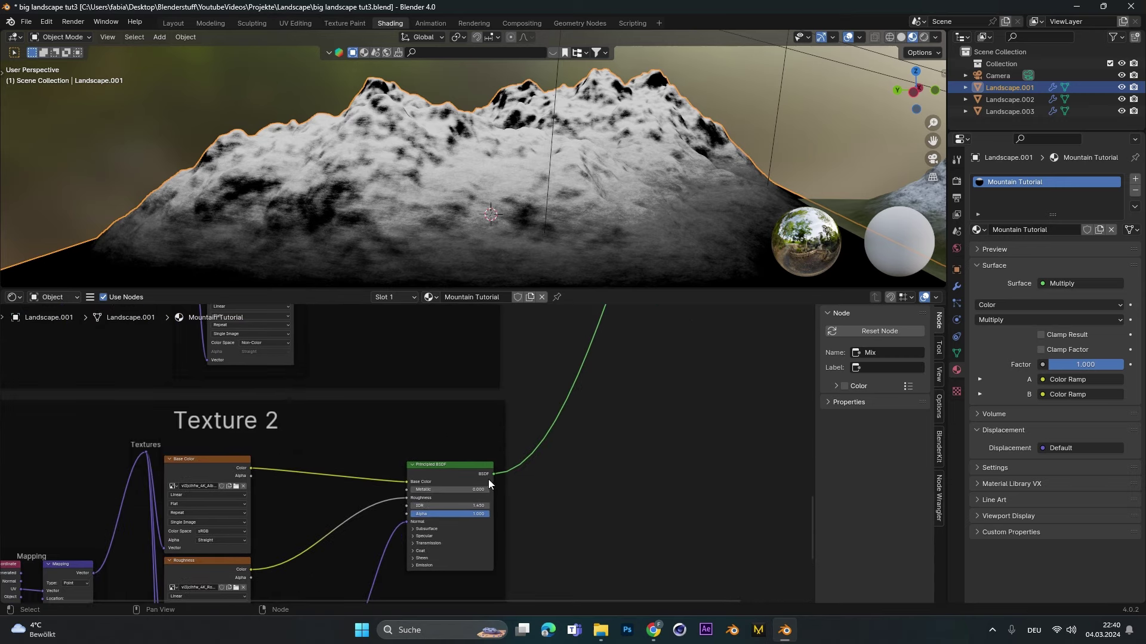
{"action": "middle_click_drag", "start_coordinate": [526, 391], "coordinate": [488, 599]}
{"action": "middle_click_drag", "start_coordinate": [545, 447], "coordinate": [404, 553]}
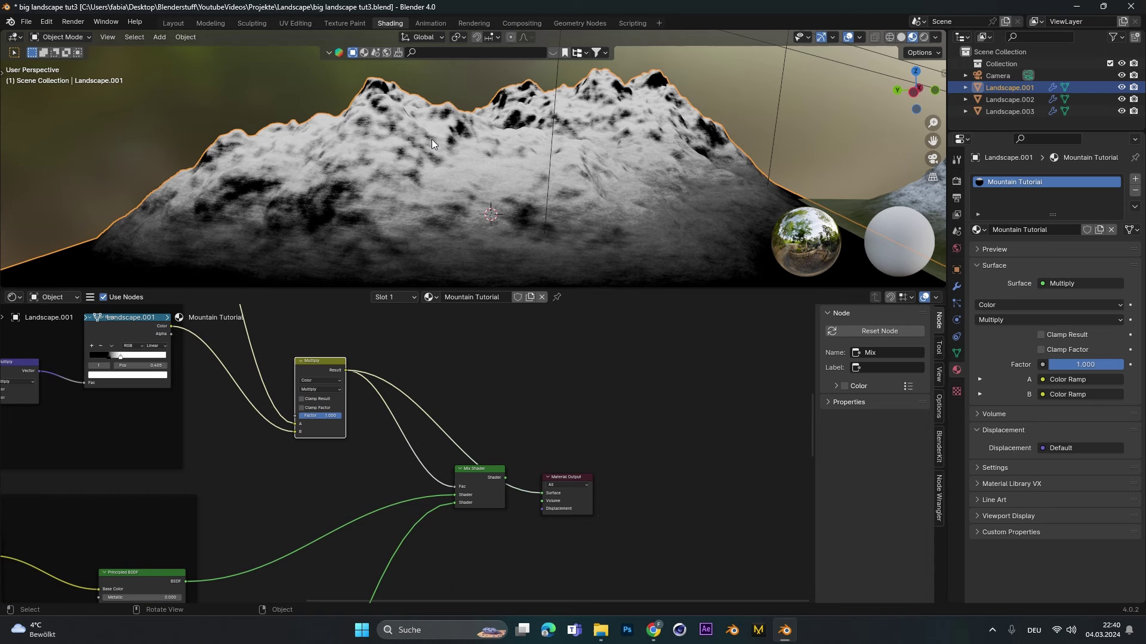
{"action": "middle_click_drag", "start_coordinate": [469, 170], "coordinate": [288, 207]}
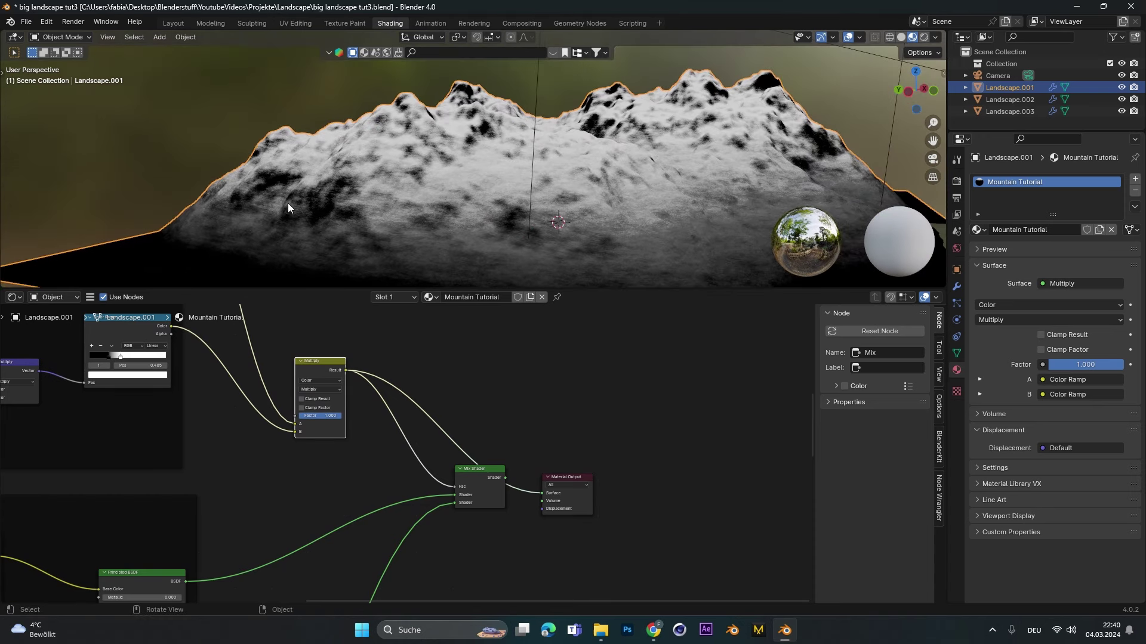
{"action": "middle_click_drag", "start_coordinate": [234, 266], "coordinate": [477, 250]}
Output the Mix Shader as the material's surface and inspect the snowy mountain, including through the camera
{"action": "left_click", "coordinate": [479, 472], "text": "ctrl+shift"}
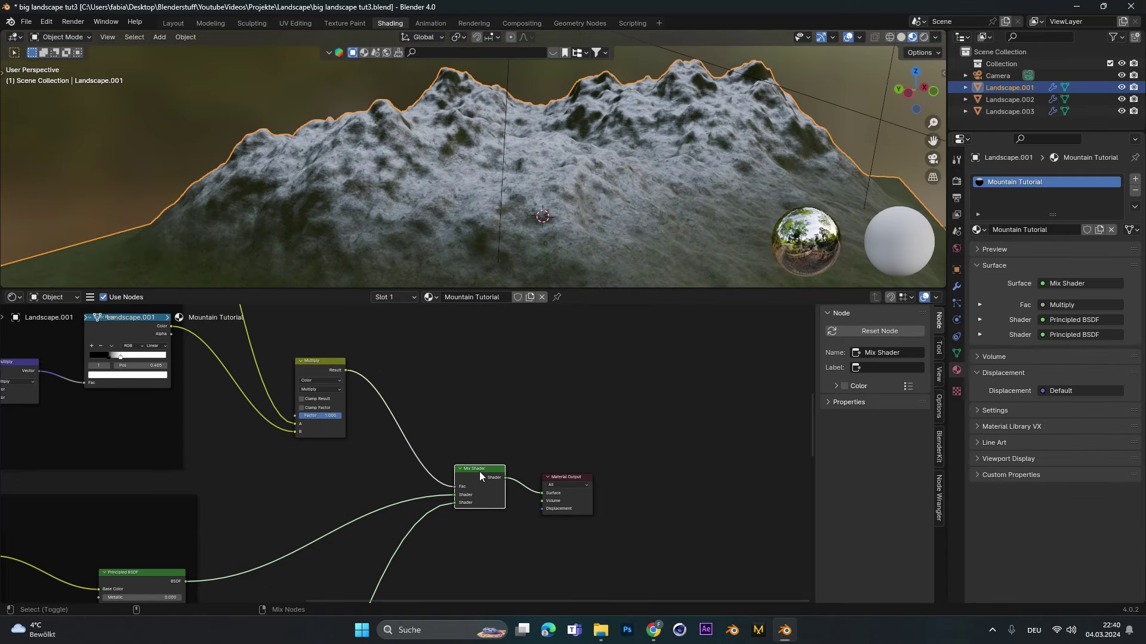
{"action": "left_click", "coordinate": [228, 106]}
{"action": "middle_click_drag", "start_coordinate": [227, 107], "coordinate": [467, 183]}
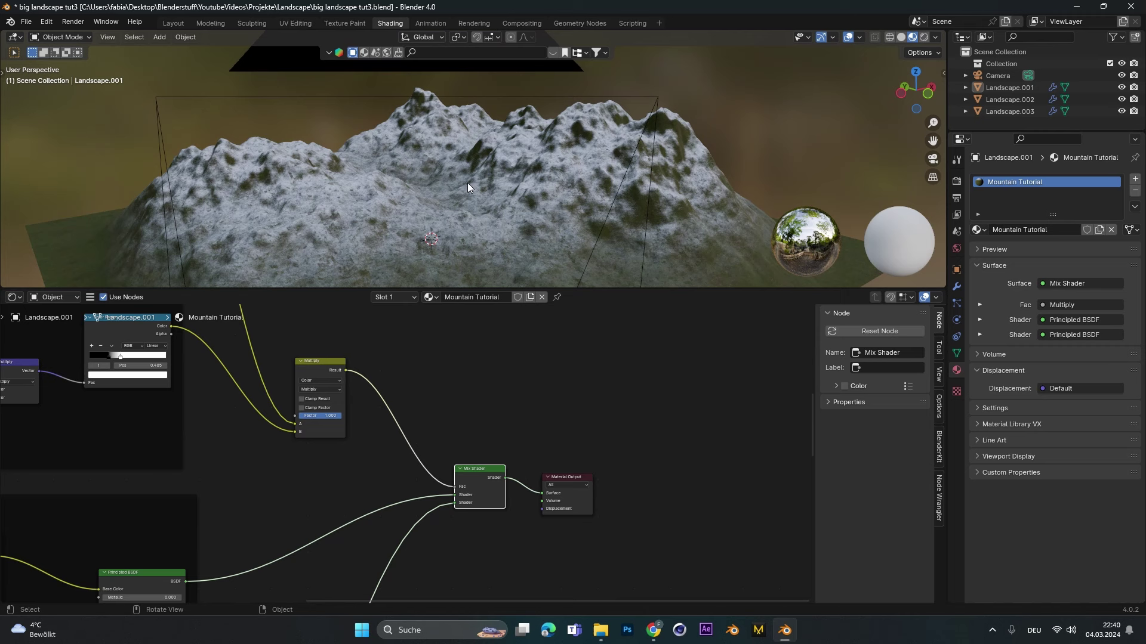
{"action": "key", "text": "KP_0"}
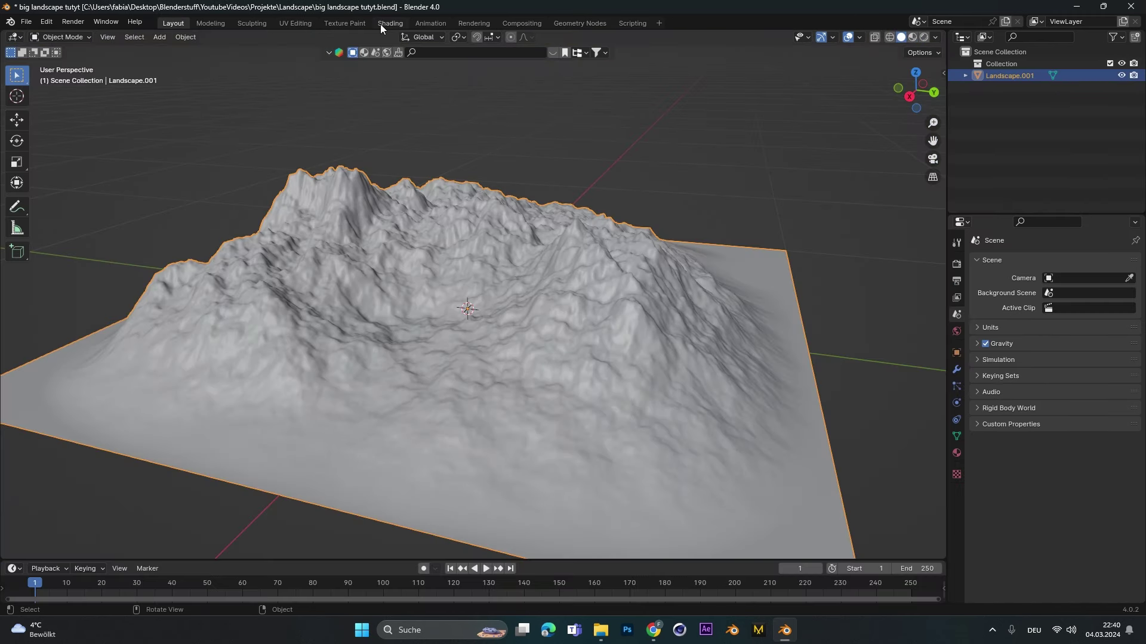
Create a new material for the landscape in the Shading workspace and enlarge the shader node area
{"action": "left_click", "coordinate": [380, 24]}
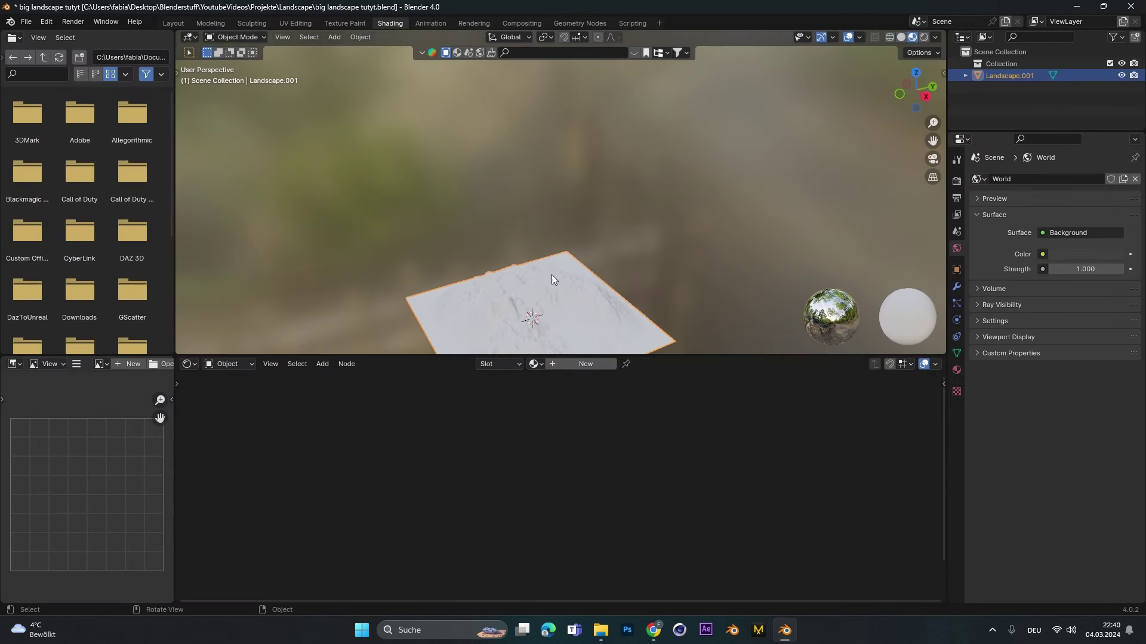
{"action": "left_click", "coordinate": [589, 364]}
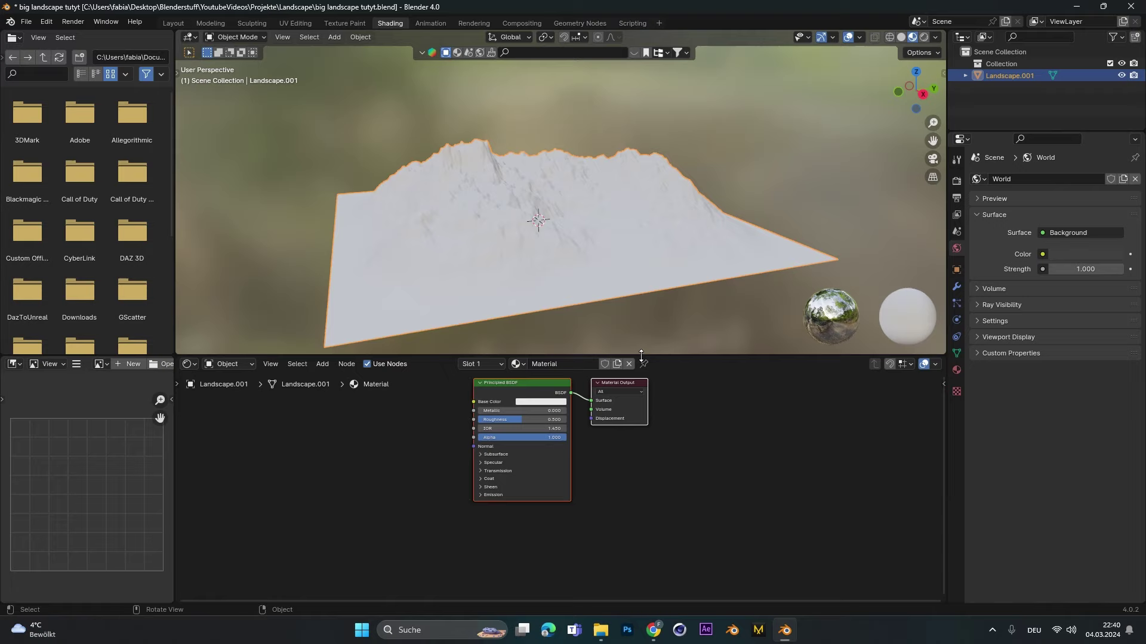
{"action": "left_click_drag", "start_coordinate": [592, 357], "coordinate": [593, 251]}
{"action": "key", "text": "Home"}
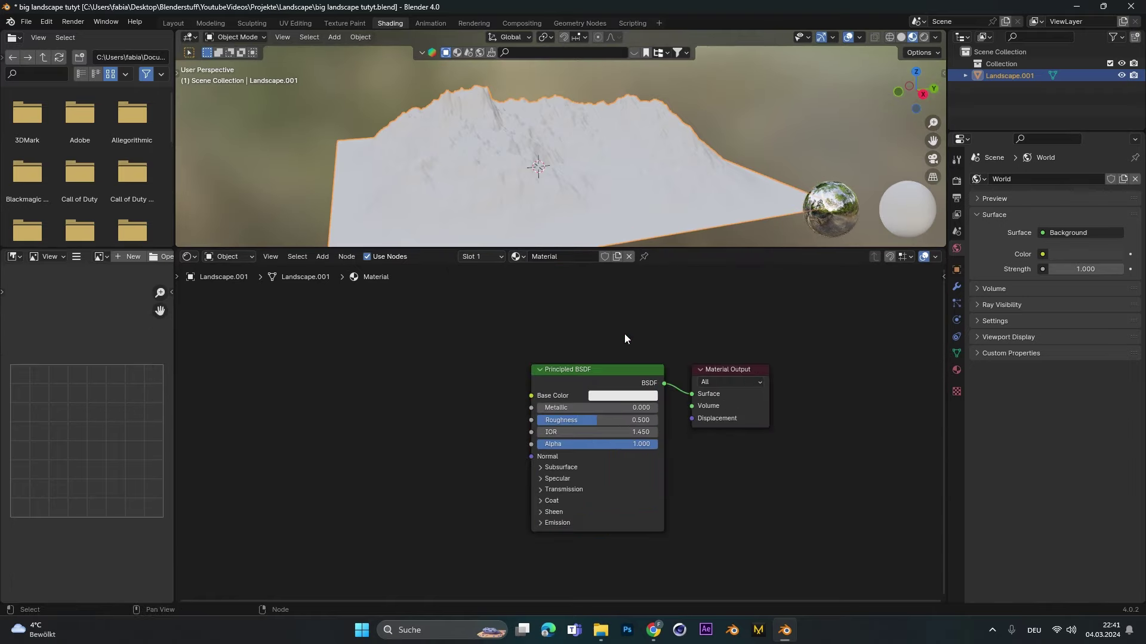
Delete the Principled BSDF node from the landscape's new material
{"action": "left_click", "coordinate": [593, 382]}
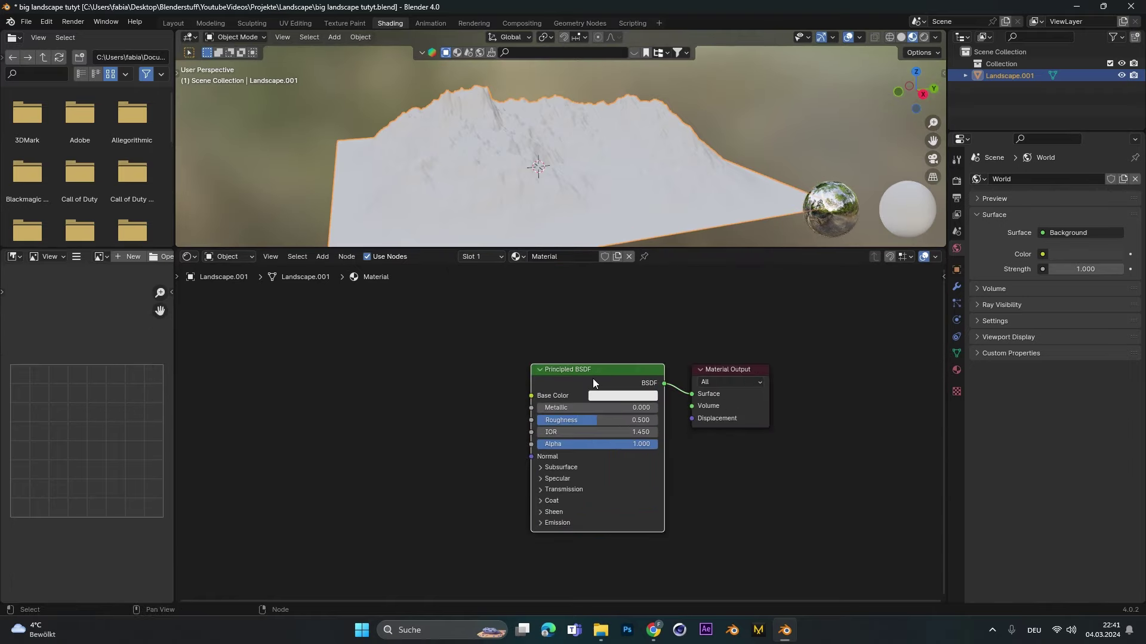
{"action": "key", "text": "Delete"}
{"action": "middle_click_drag", "start_coordinate": [502, 197], "coordinate": [510, 110]}
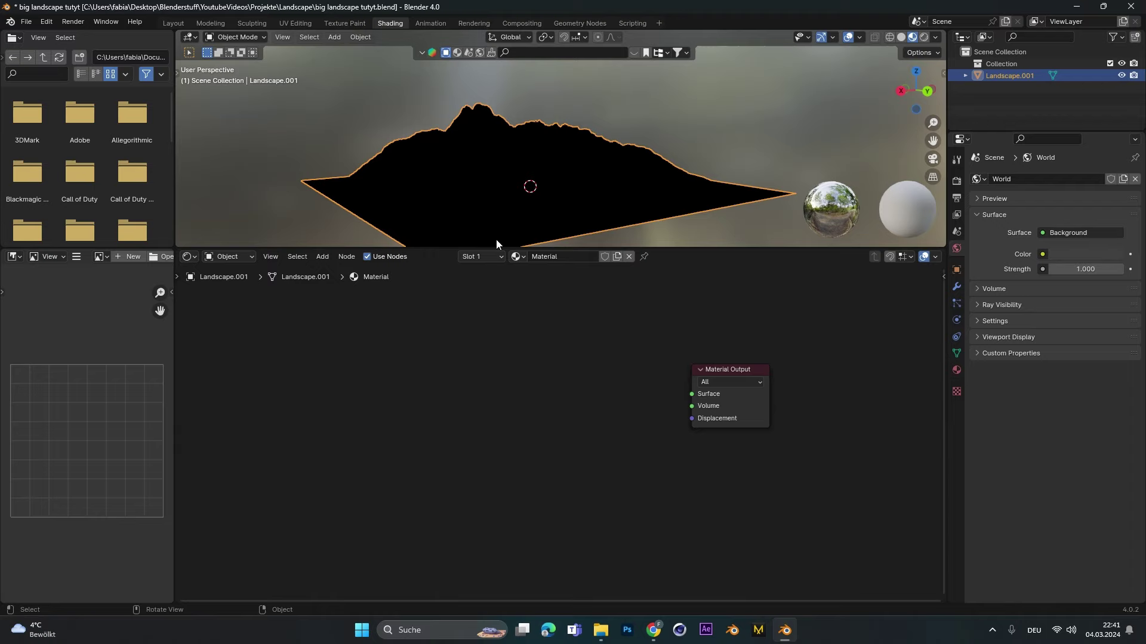
Add a Separate XYZ node to the material, placed before the Material Output
{"action": "key", "text": "shift+a"}
{"action": "type", "text": "se"}
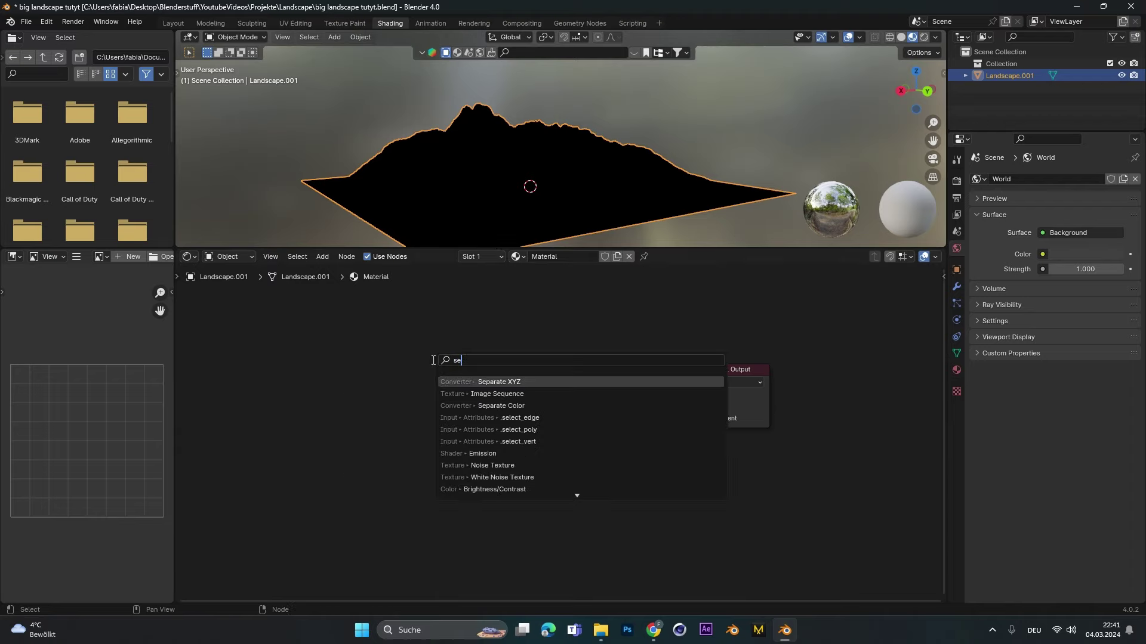
{"action": "left_click", "coordinate": [460, 382]}
{"action": "left_click", "coordinate": [425, 352]}
{"action": "middle_click_drag", "start_coordinate": [425, 352], "coordinate": [515, 364]}
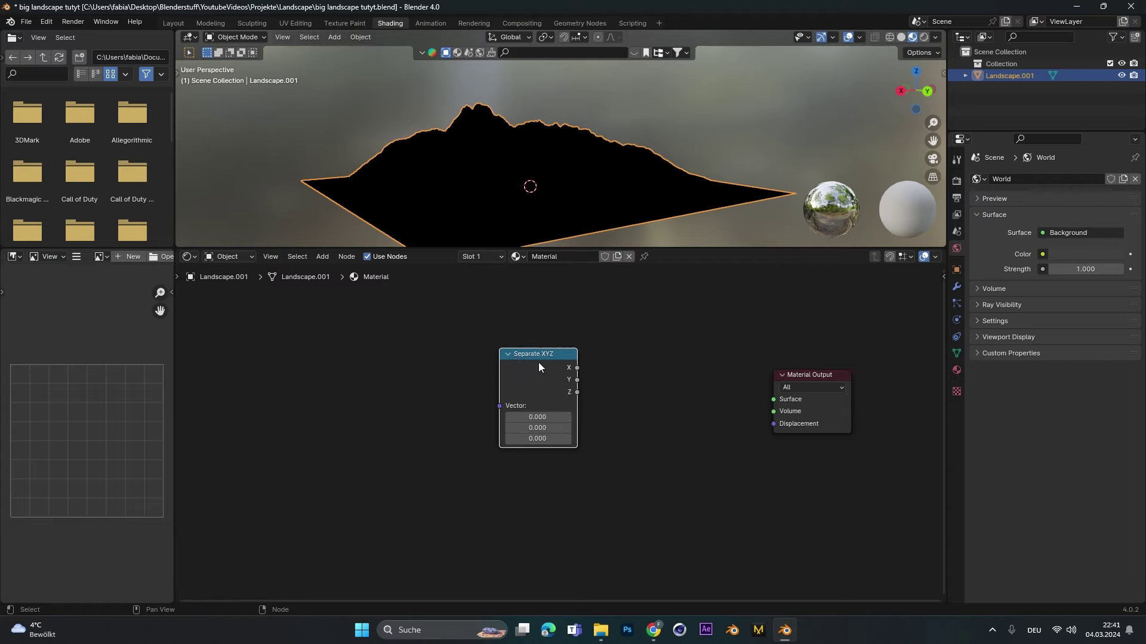
Use Node Wrangler to attach Texture Coordinate, Mapping and Image Texture nodes to the Separate XYZ node
{"action": "key", "text": "ctrl+t"}
{"action": "scroll", "coordinate": [539, 366], "scroll_direction": "down", "scroll_amount": 1}
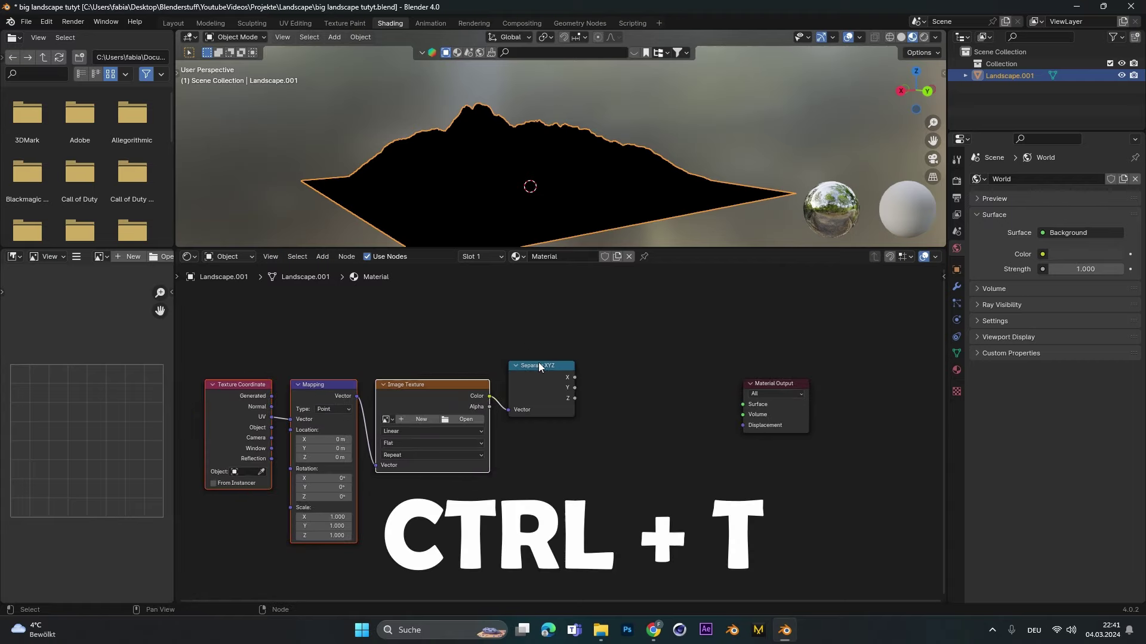
{"action": "middle_click_drag", "start_coordinate": [460, 359], "coordinate": [498, 352]}
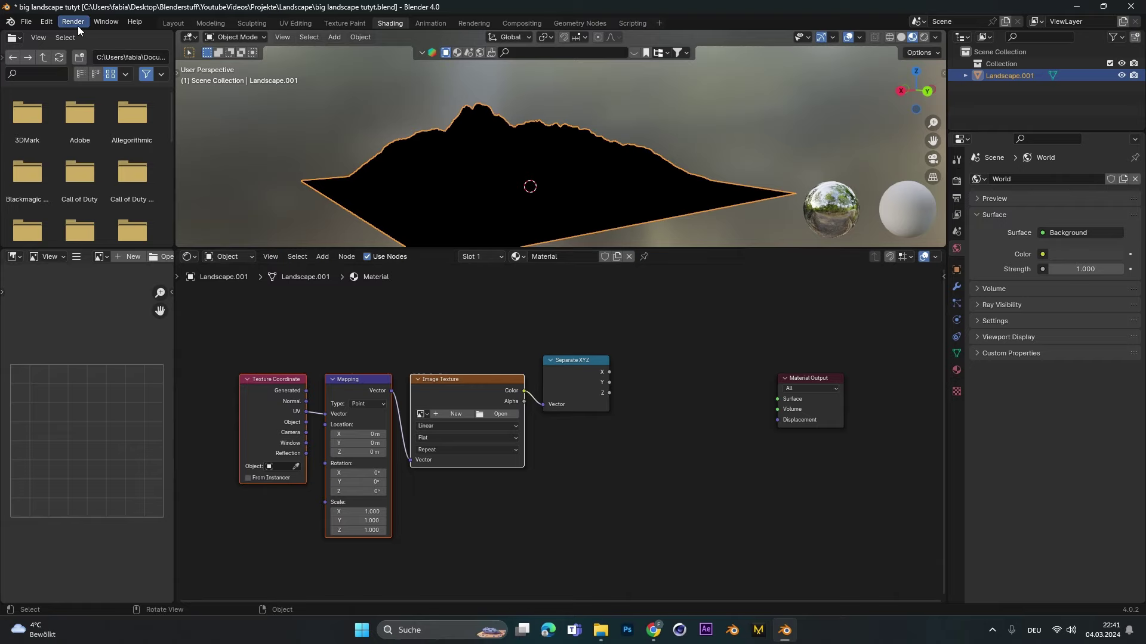
Search the add-ons in the Blender Preferences for "node" to check Node Wrangler
{"action": "left_click", "coordinate": [47, 21]}
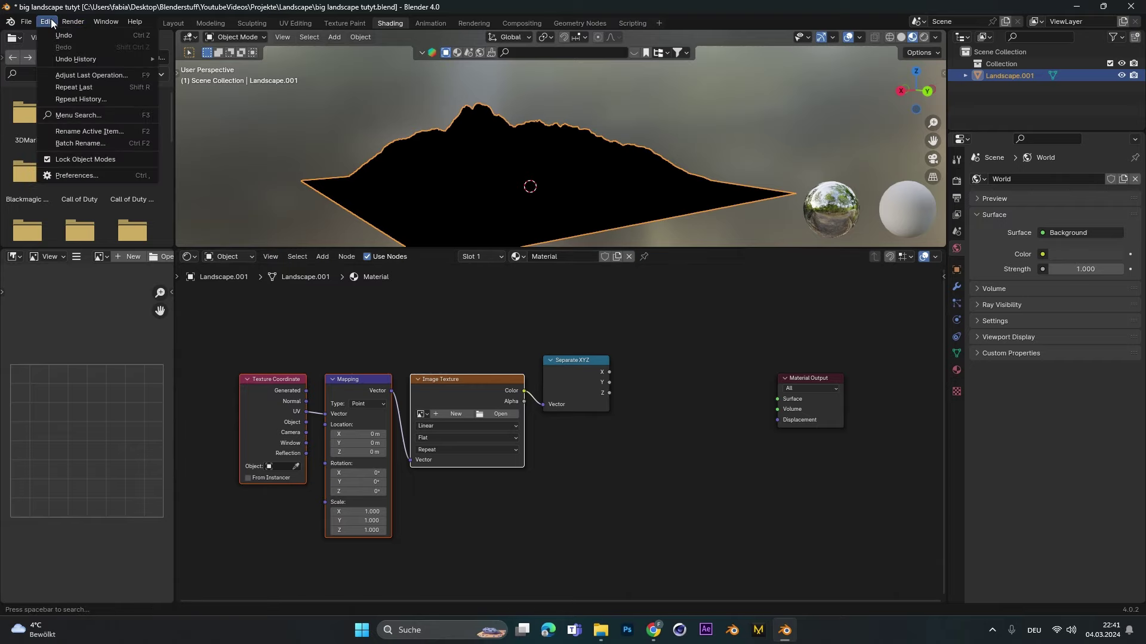
{"action": "left_click", "coordinate": [74, 175]}
{"action": "left_click_drag", "start_coordinate": [249, 12], "coordinate": [463, 86]}
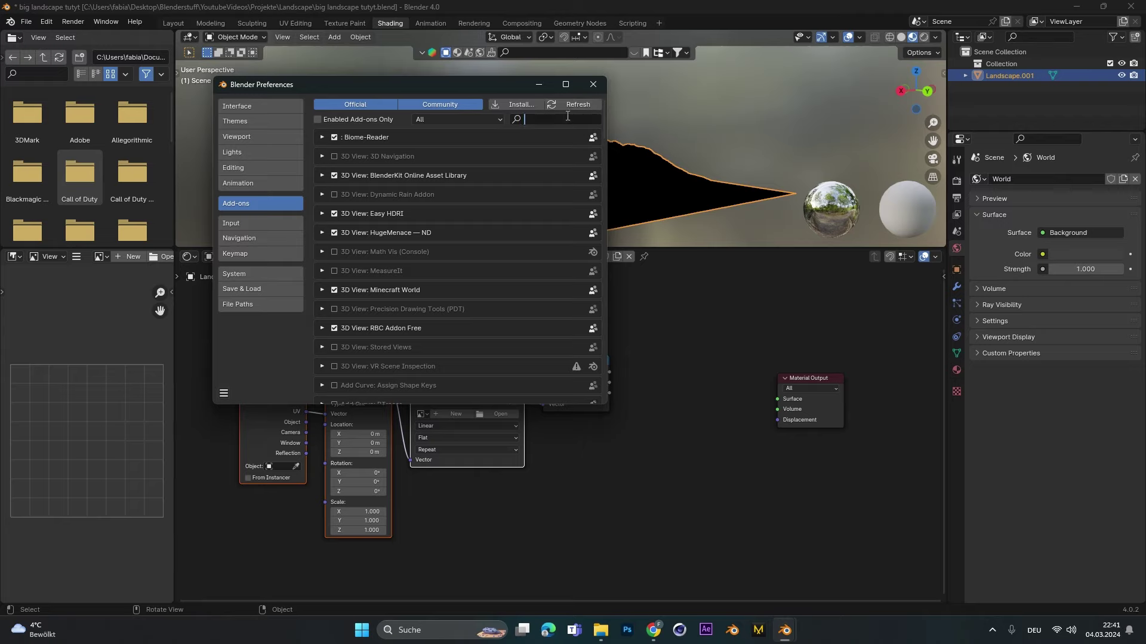
{"action": "type", "text": "node"}
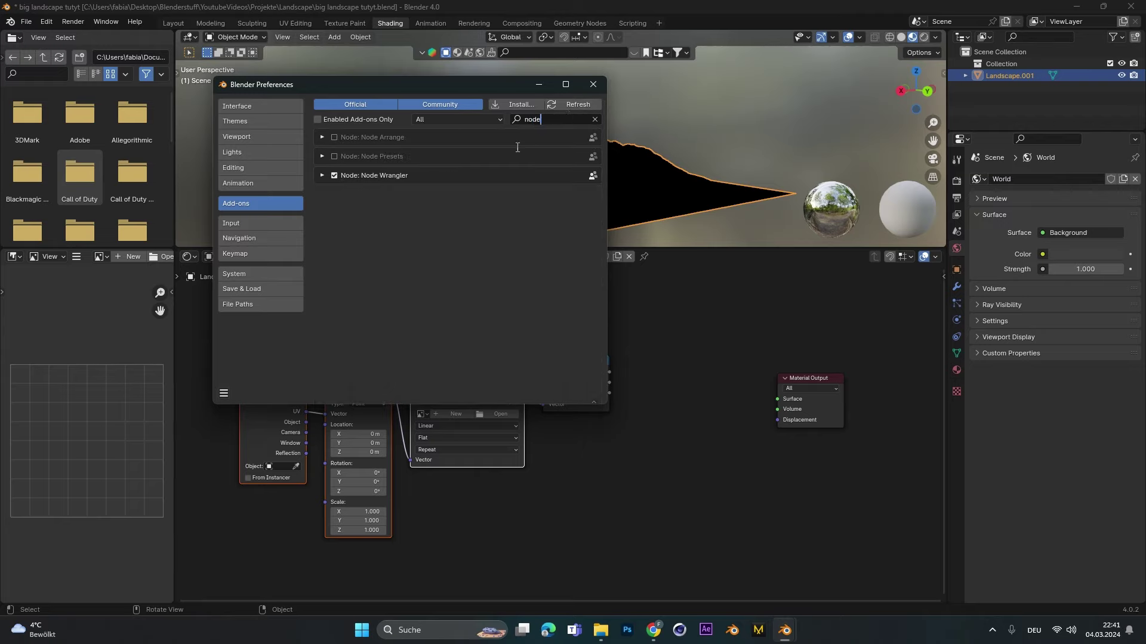
Close the preferences, delete the Image Texture node and connect the Mapping node's Vector output to the Separate XYZ node
{"action": "left_click", "coordinate": [591, 86]}
{"action": "scroll", "coordinate": [505, 326], "scroll_direction": "up", "scroll_amount": 2}
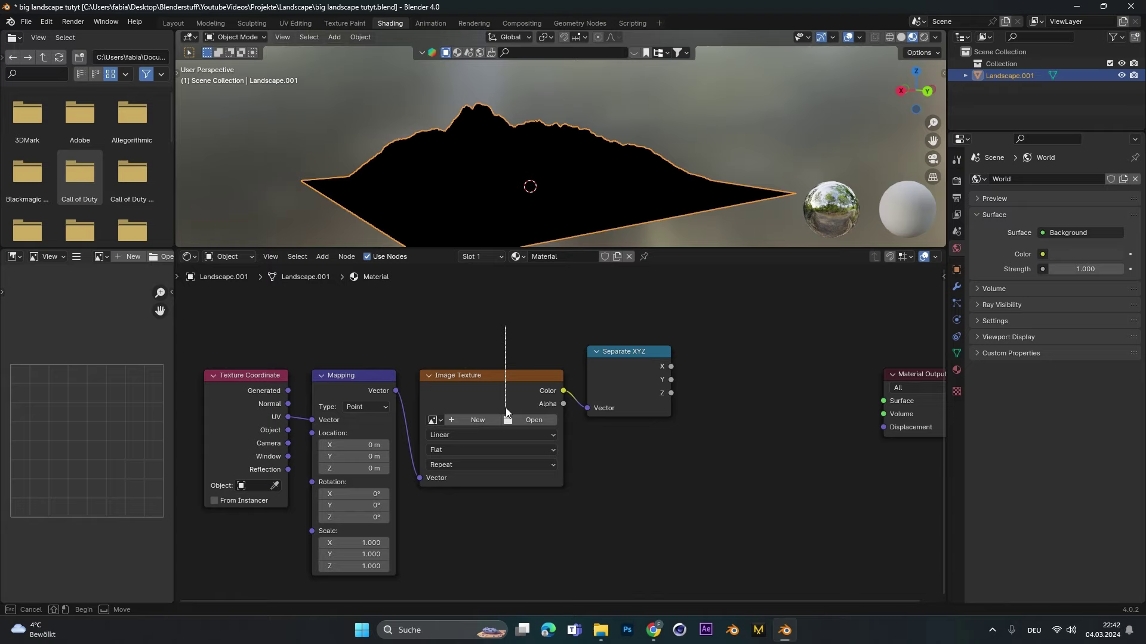
{"action": "key", "text": "x"}
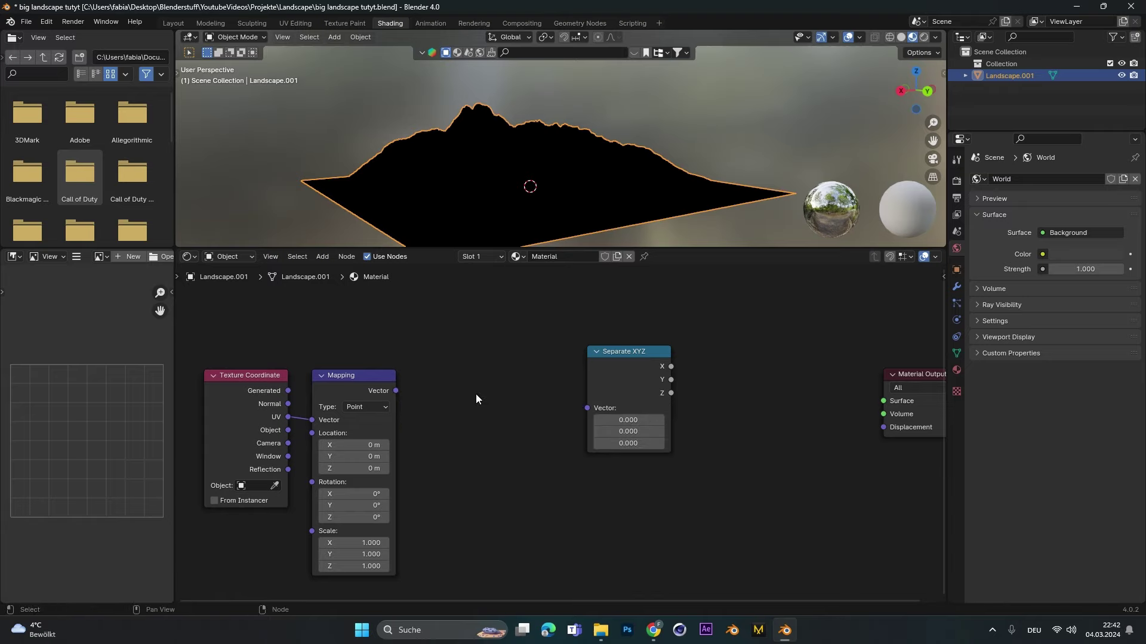
{"action": "left_click_drag", "start_coordinate": [396, 391], "coordinate": [586, 409]}
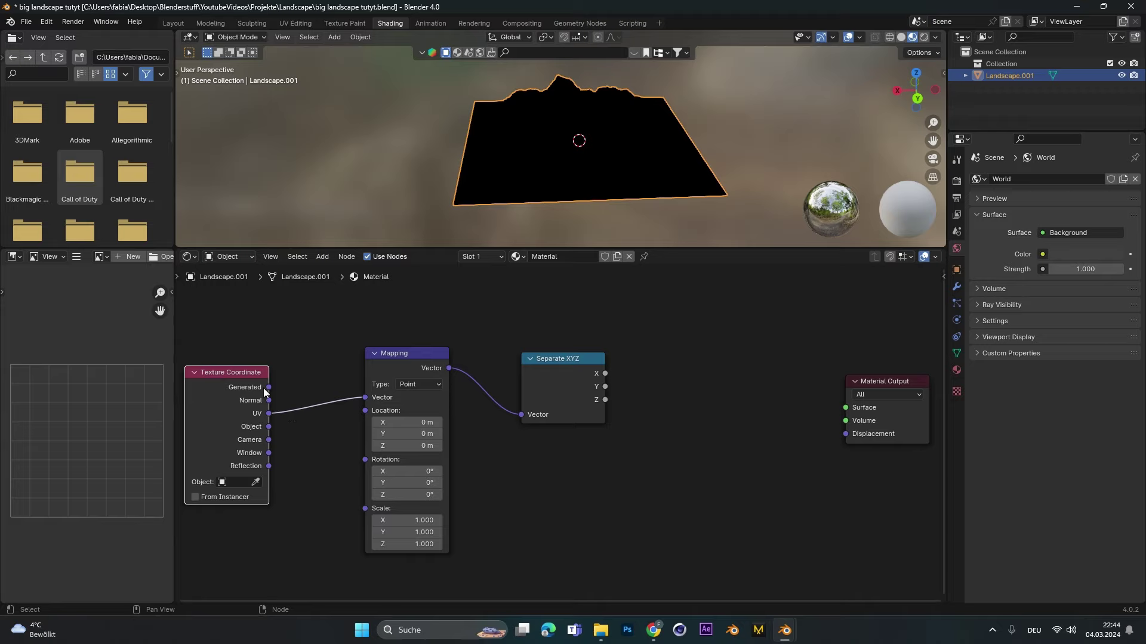
Feed the Generated texture coordinates into the Mapping node and connect Separate XYZ's Z output to the Material Output's Surface
{"action": "left_click_drag", "start_coordinate": [269, 388], "coordinate": [366, 399]}
{"action": "middle_click_drag", "start_coordinate": [609, 404], "coordinate": [495, 411]}
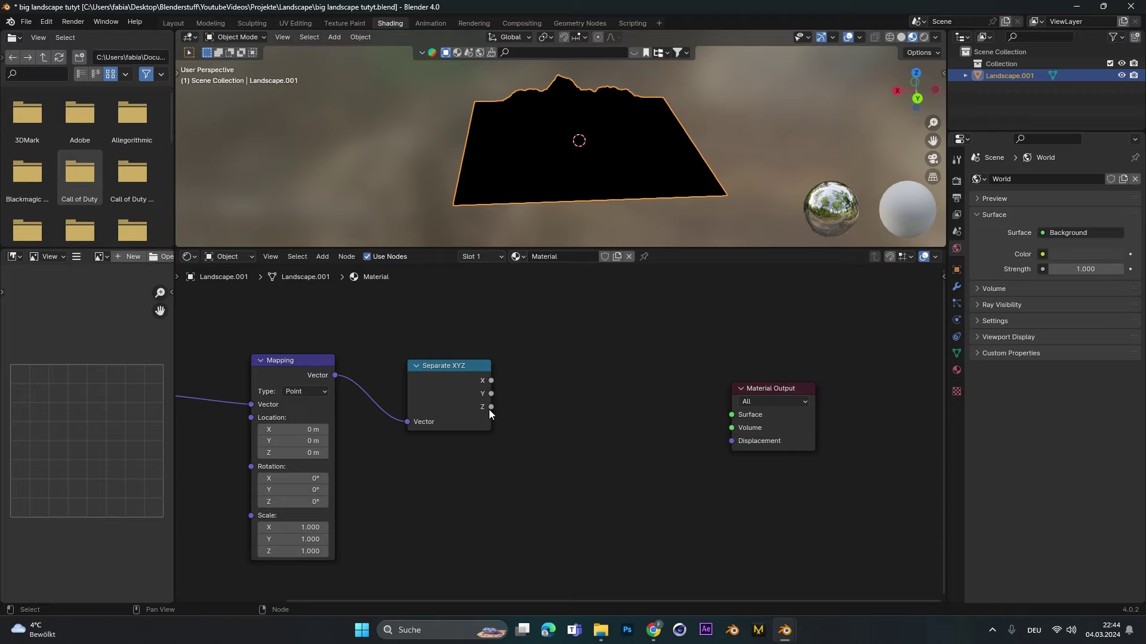
{"action": "left_click_drag", "start_coordinate": [489, 410], "coordinate": [738, 420]}
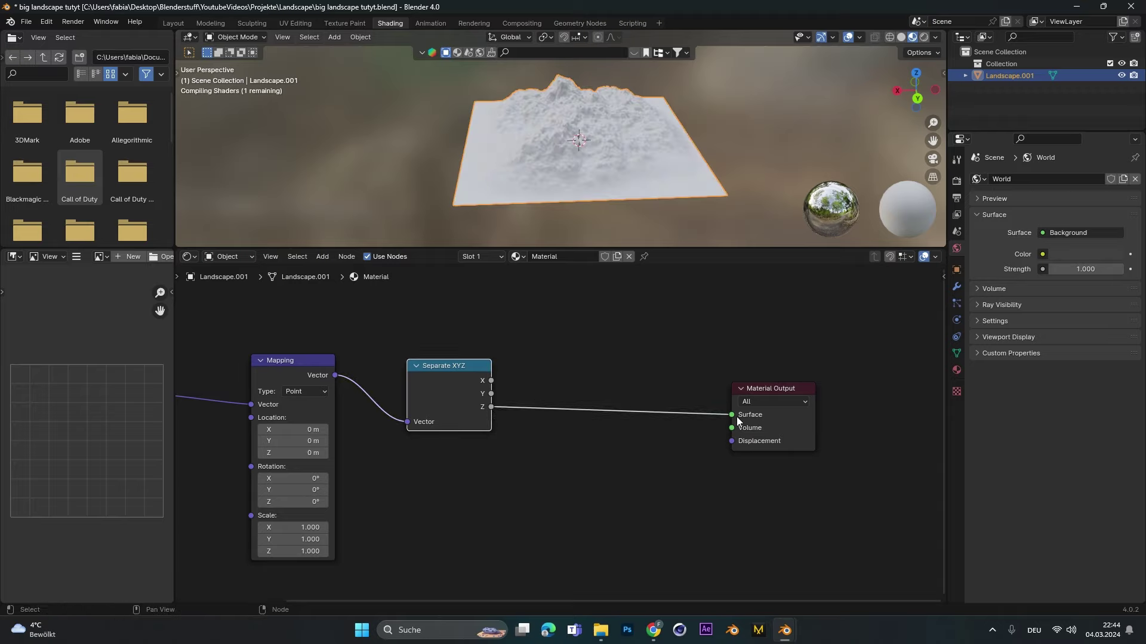
{"action": "scroll", "coordinate": [607, 161], "scroll_direction": "up", "scroll_amount": 3}
{"action": "middle_click_drag", "start_coordinate": [607, 161], "coordinate": [460, 189]}
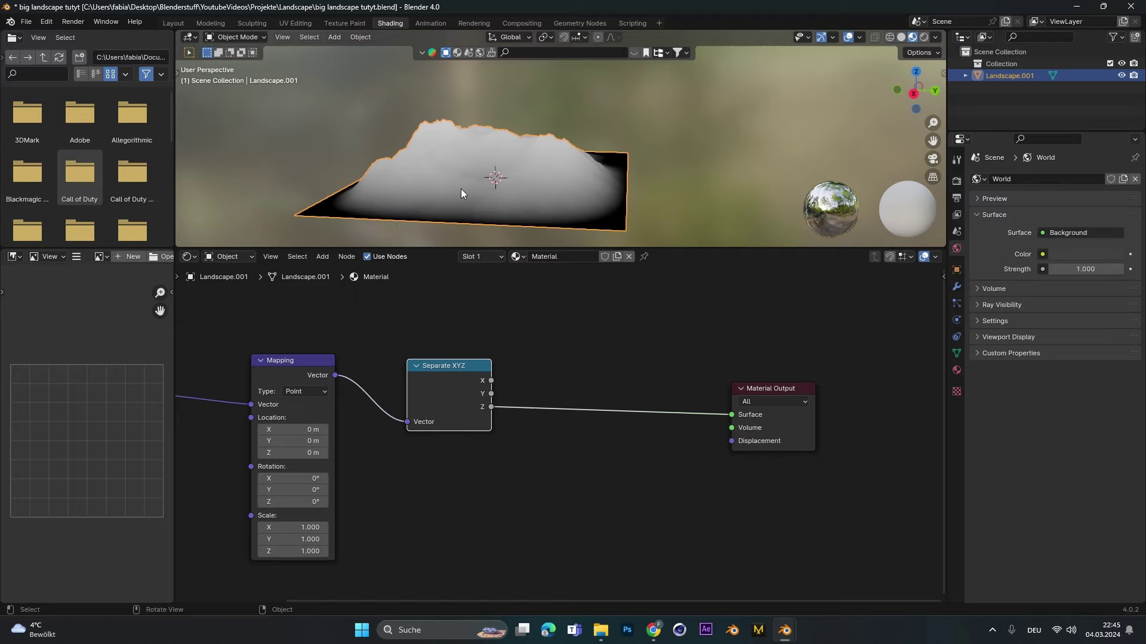
{"action": "mouse_move", "coordinate": [452, 130]}
{"action": "middle_mouse_down"}
{"action": "mouse_move", "coordinate": [453, 165]}
{"action": "mouse_move", "coordinate": [455, 141]}
{"action": "middle_mouse_up"}
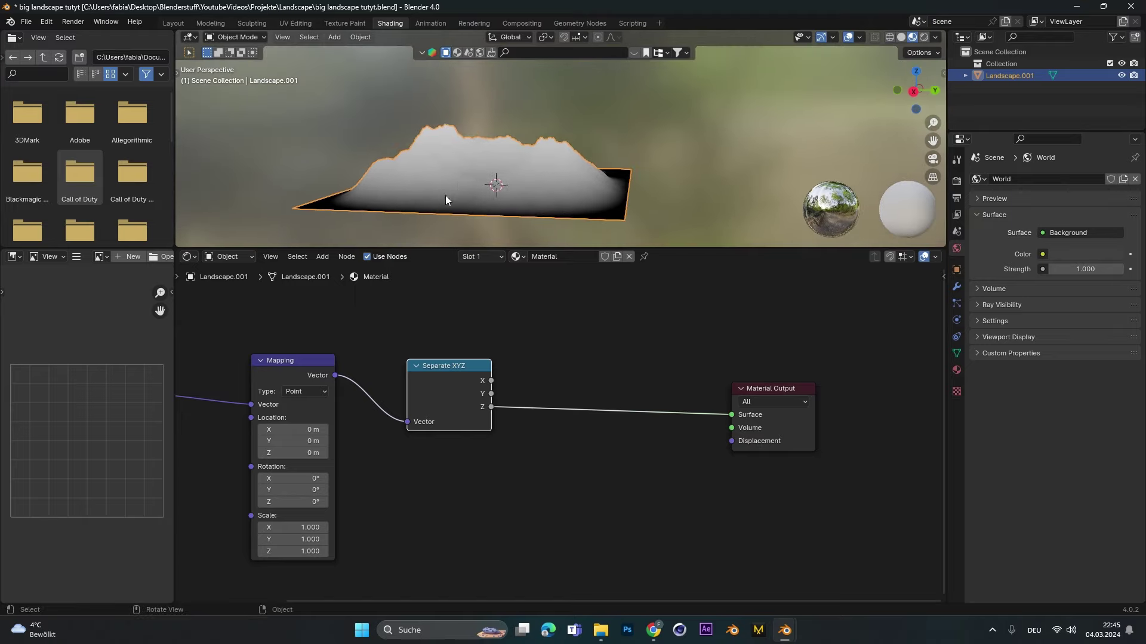
{"action": "middle_click_drag", "start_coordinate": [445, 195], "coordinate": [451, 220]}
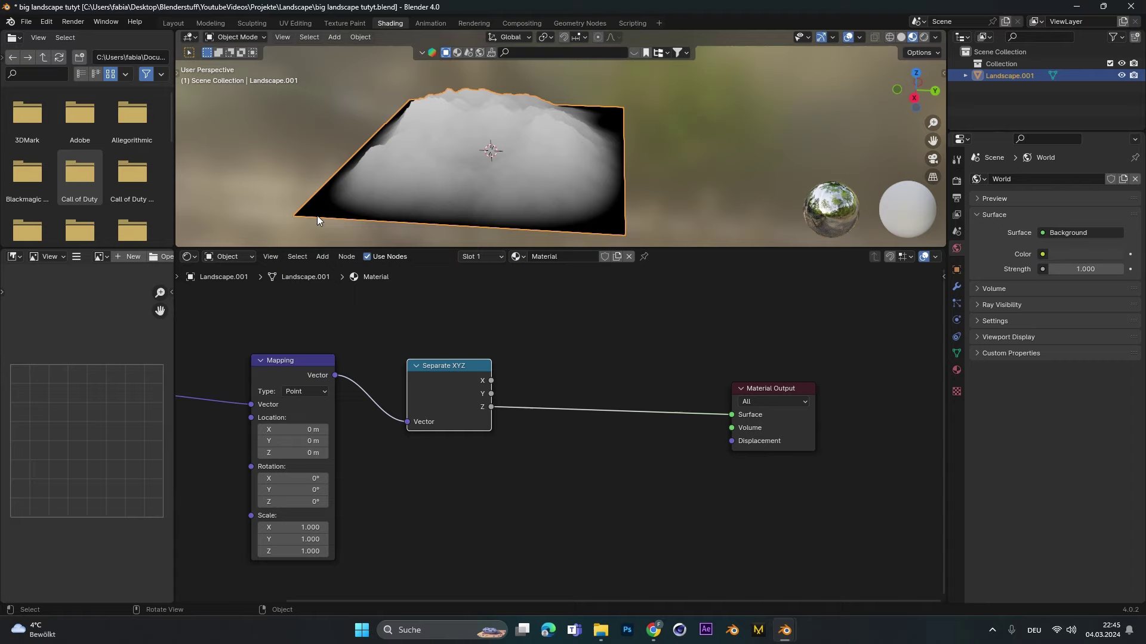
Add a Color Ramp node between the Separate XYZ and Material Output nodes
{"action": "left_click", "coordinate": [551, 349]}
{"action": "key", "text": "shift+a"}
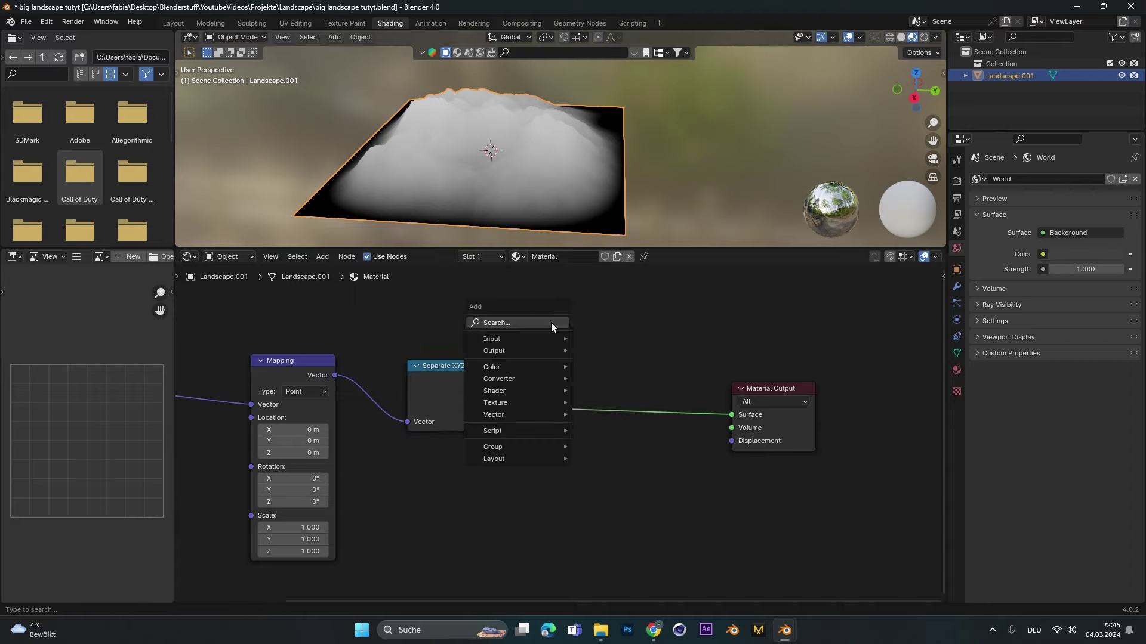
{"action": "type", "text": "c"}
{"action": "left_click", "coordinate": [595, 345]}
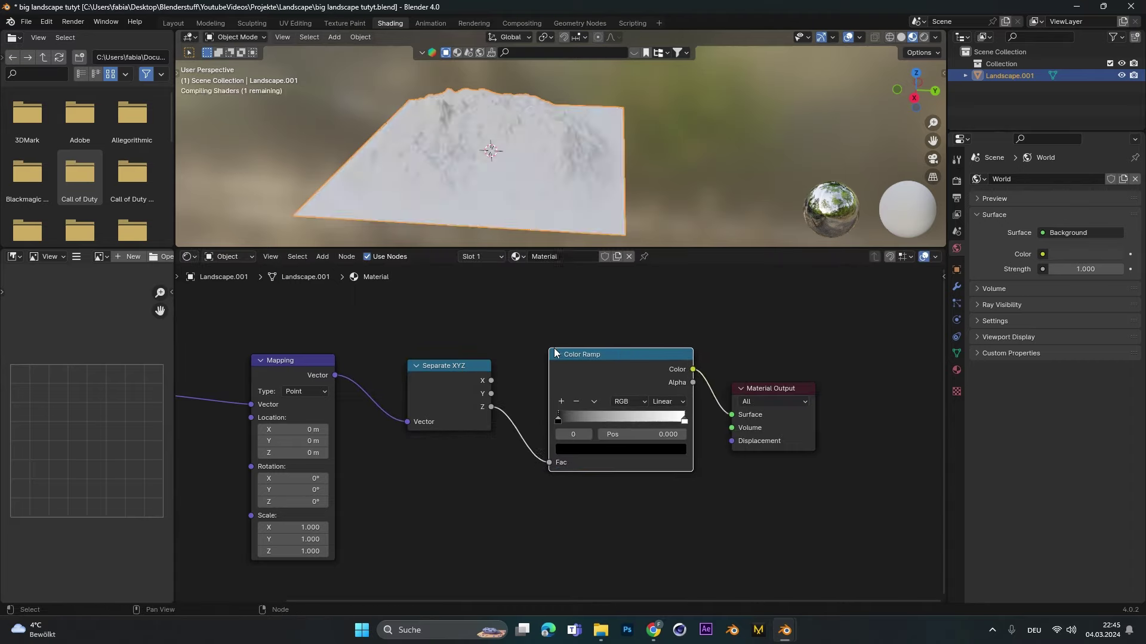
{"action": "left_click", "coordinate": [564, 372]}
Tighten the Color Ramp's gradient by moving the white stop inward and the black stop to position 0.364
{"action": "left_click_drag", "start_coordinate": [548, 421], "coordinate": [599, 431]}
{"action": "scroll", "coordinate": [517, 160], "scroll_direction": "up", "scroll_amount": 1}
{"action": "middle_click_drag", "start_coordinate": [516, 160], "coordinate": [531, 150]}
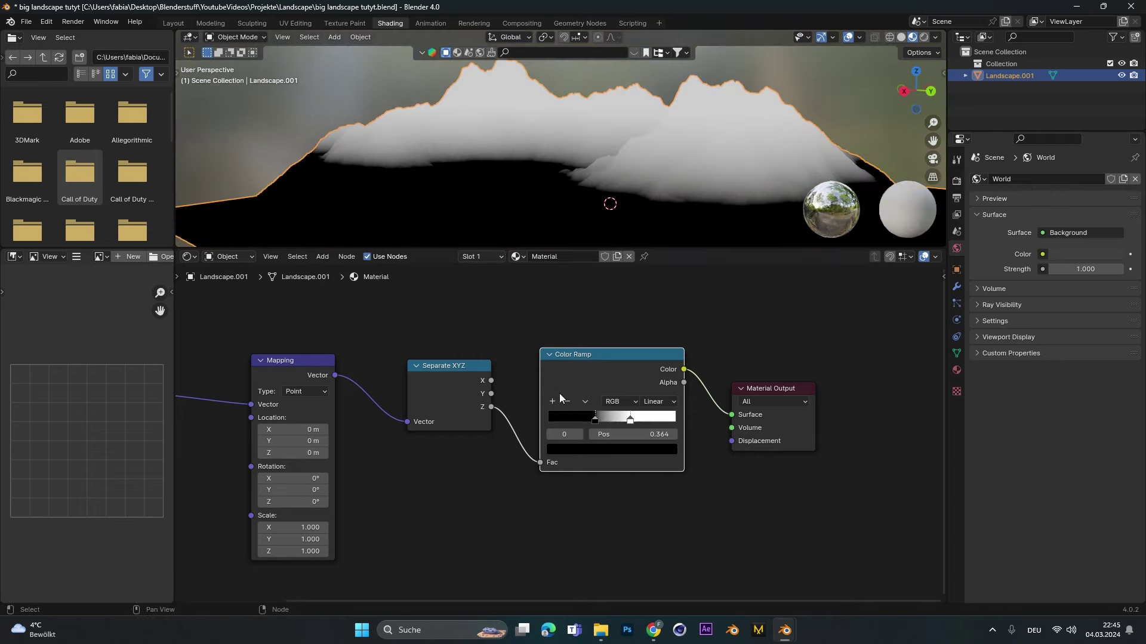
Add a grey middle stop to the Color Ramp and reposition the stops, with white at 0.600 and the middle one at 0.391
{"action": "left_click", "coordinate": [552, 402]}
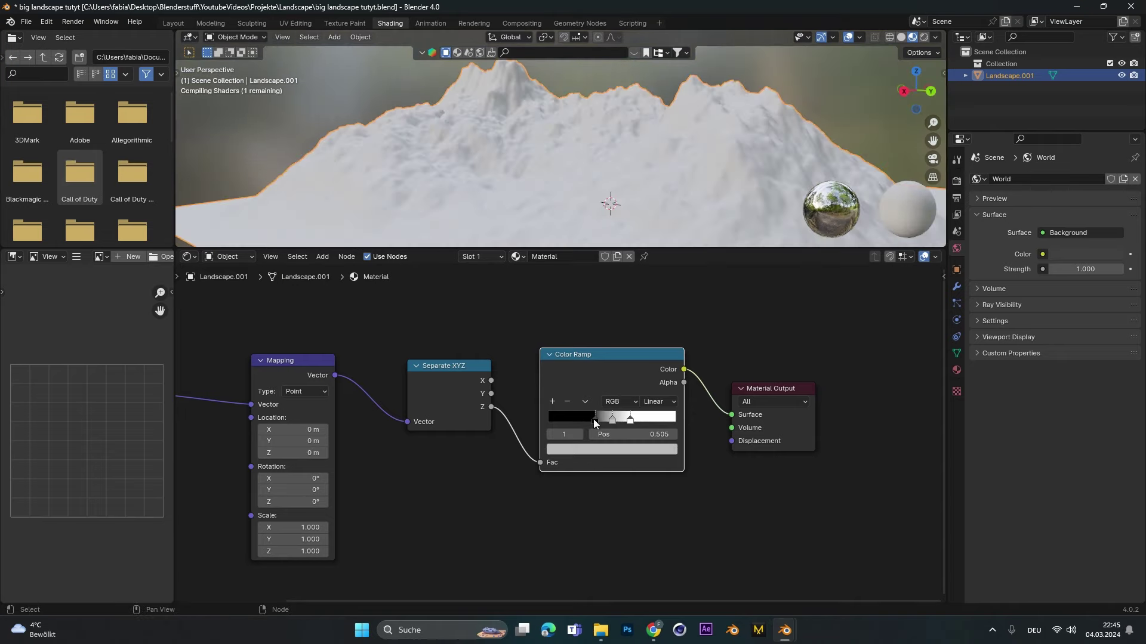
{"action": "left_click", "coordinate": [613, 449]}
{"action": "left_click", "coordinate": [554, 322]}
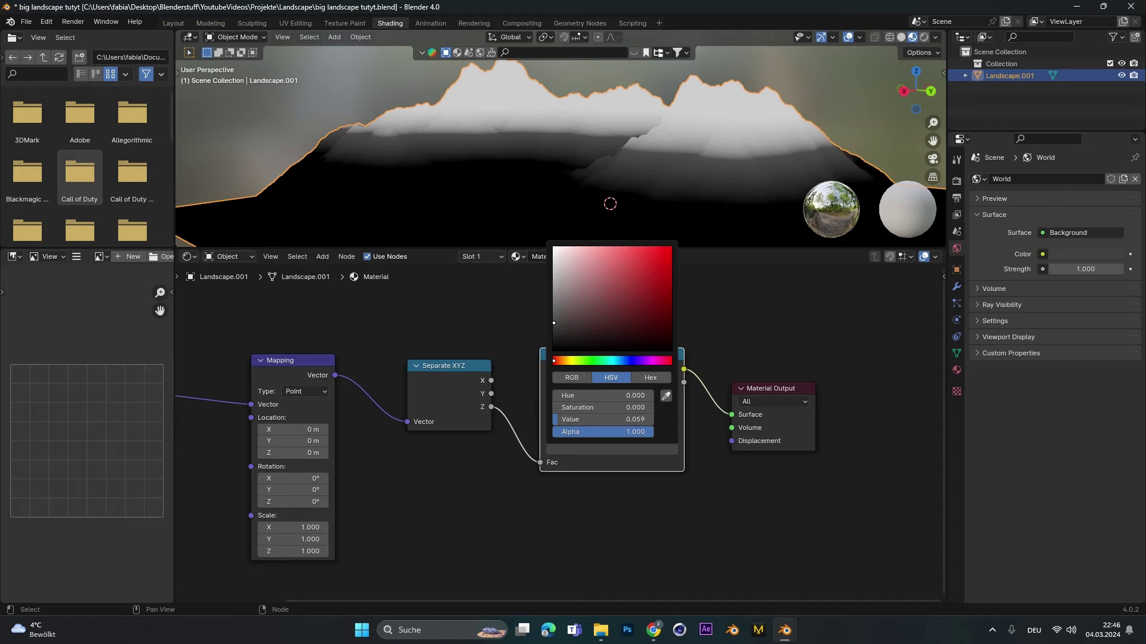
{"action": "left_click_drag", "start_coordinate": [554, 325], "coordinate": [554, 320]}
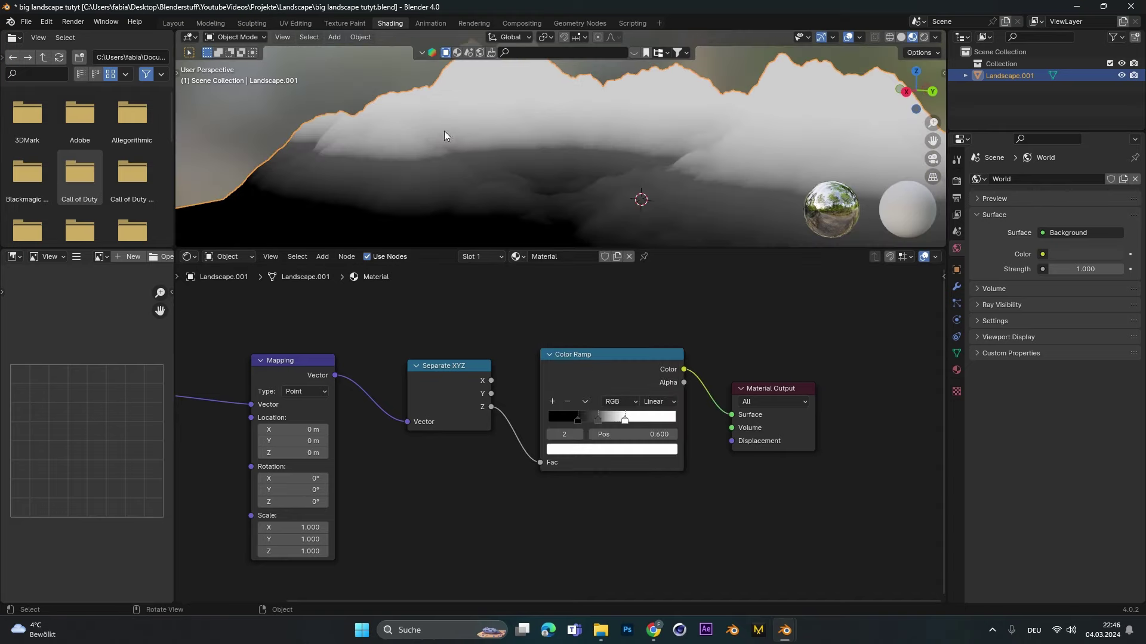
{"action": "middle_click_drag", "start_coordinate": [566, 149], "coordinate": [612, 147]}
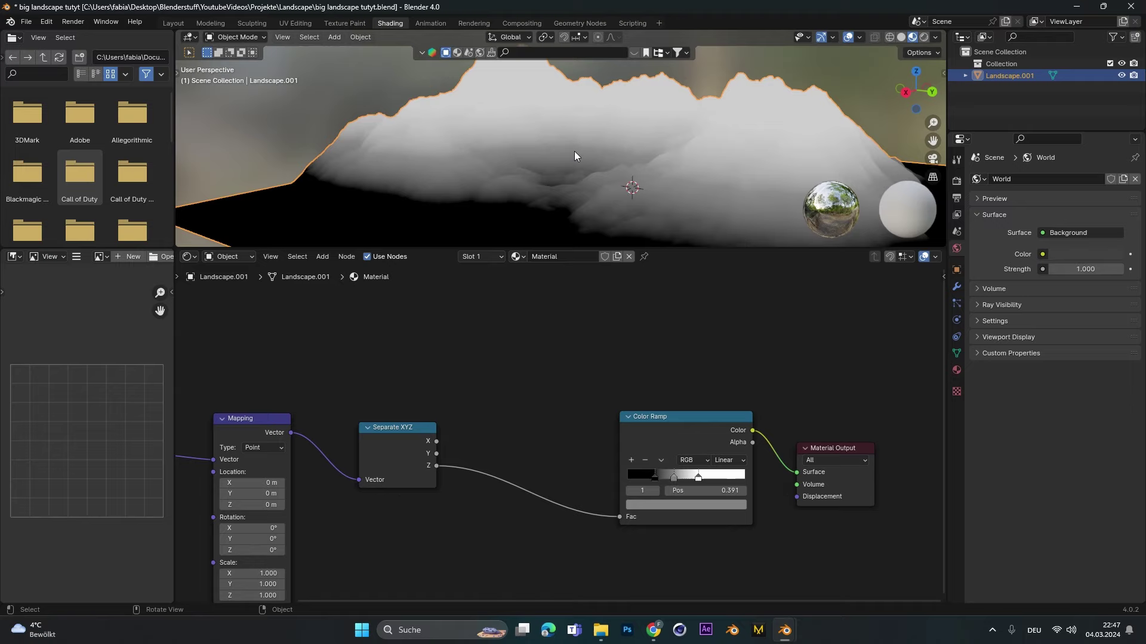
Insert a Vector Math node between the Separate XYZ and Color Ramp nodes
{"action": "key", "text": "shift+a"}
{"action": "left_click", "coordinate": [525, 347]}
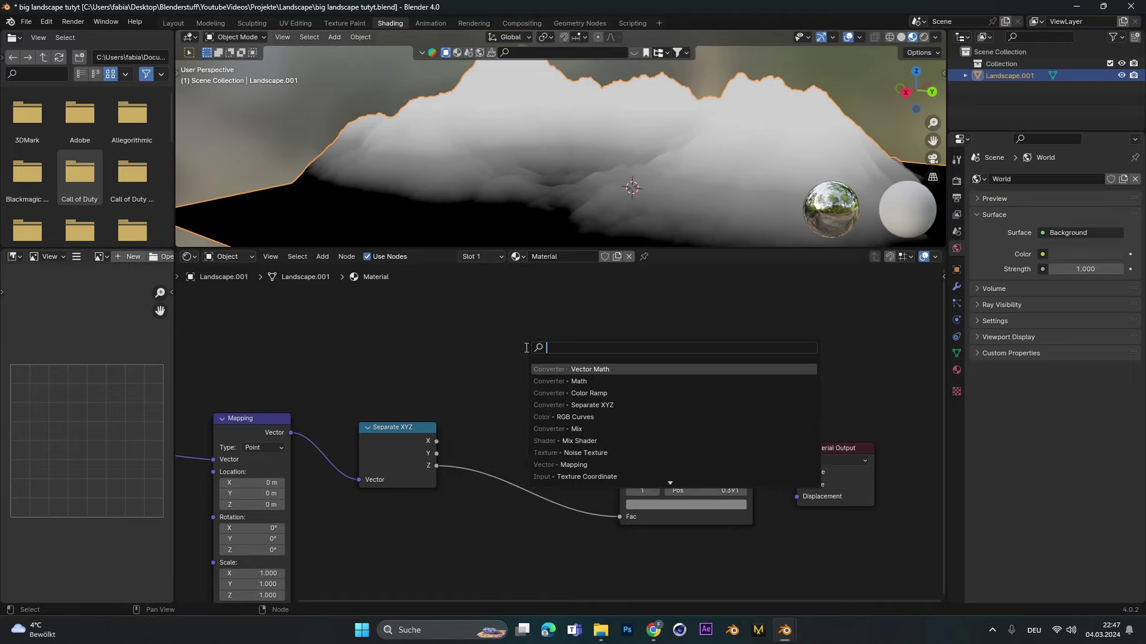
{"action": "left_click", "coordinate": [548, 369]}
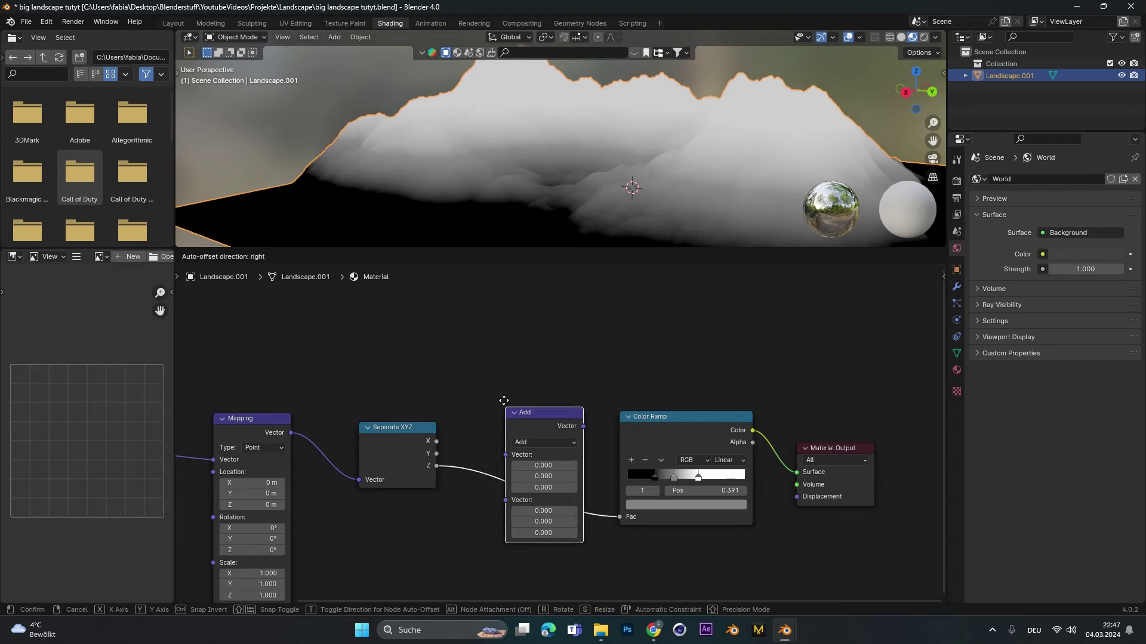
{"action": "left_click", "coordinate": [498, 381]}
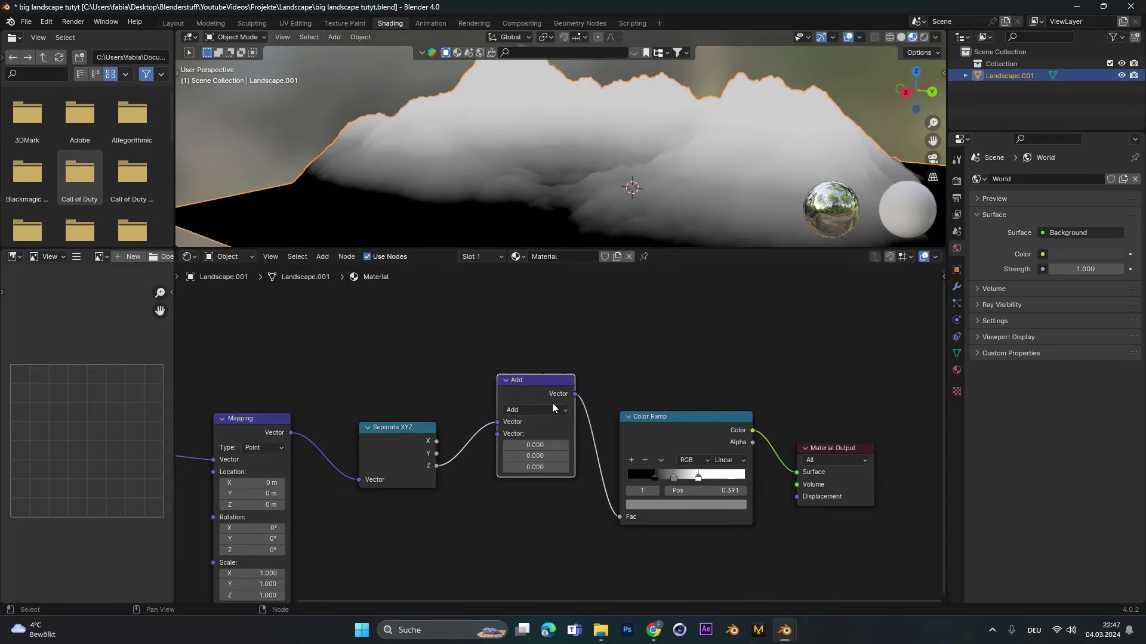
Add a Noise Texture node and connect its Fac output to the second Vector input of the Vector Math node
{"action": "middle_click_drag", "start_coordinate": [552, 403], "coordinate": [665, 457]}
{"action": "key", "text": "shift+a"}
{"action": "left_click", "coordinate": [489, 308]}
{"action": "type", "text": "nois"}
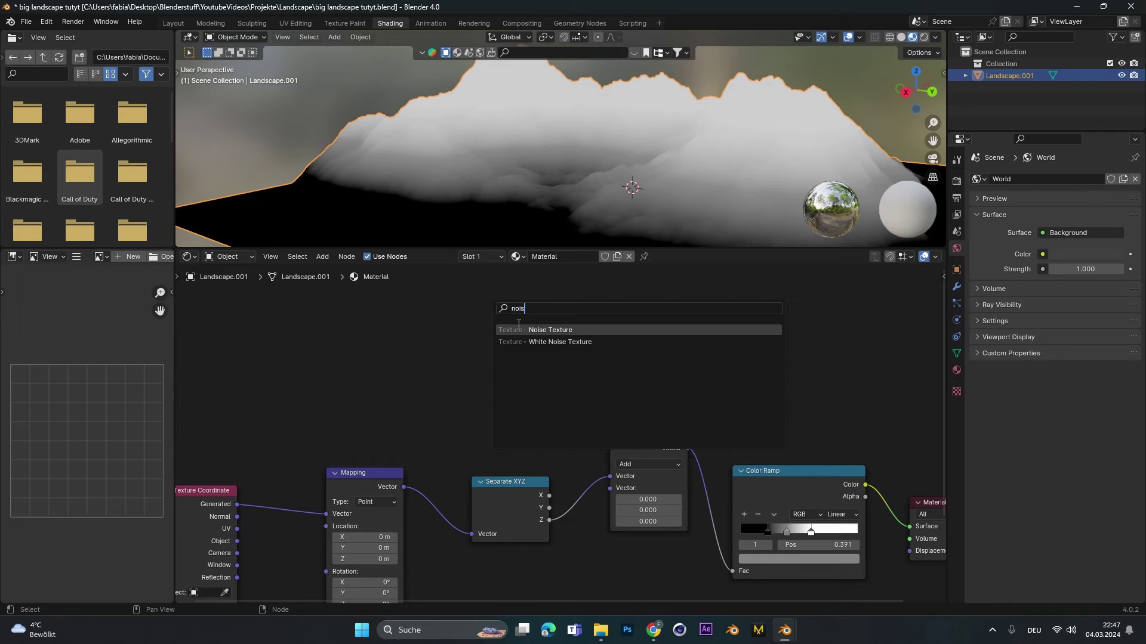
{"action": "left_click", "coordinate": [518, 329]}
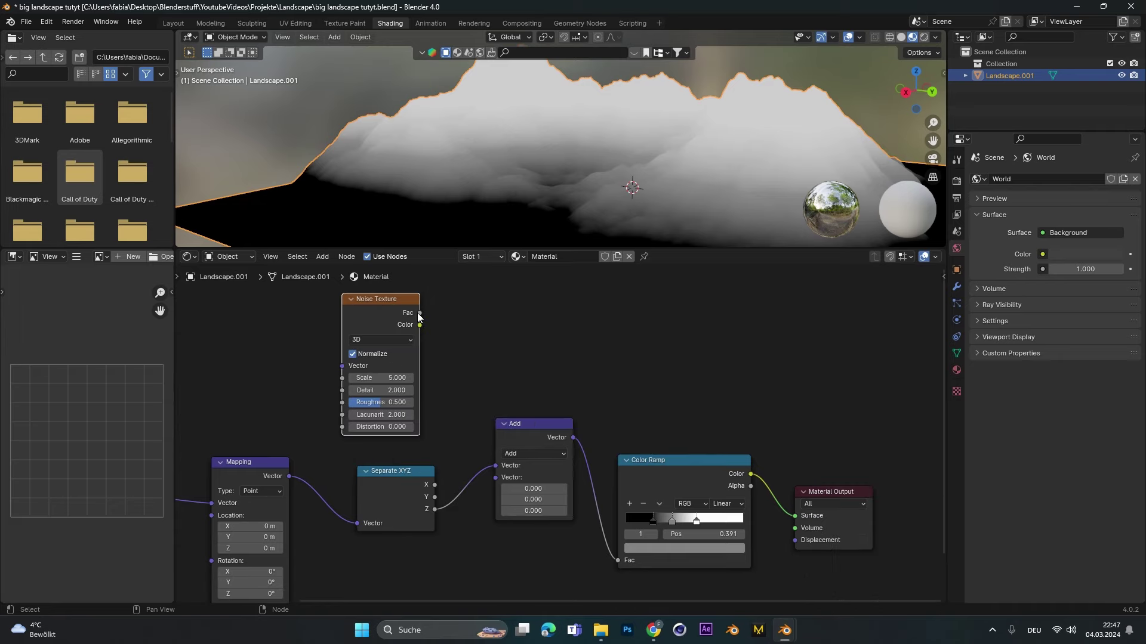
{"action": "left_click_drag", "start_coordinate": [419, 312], "coordinate": [500, 486]}
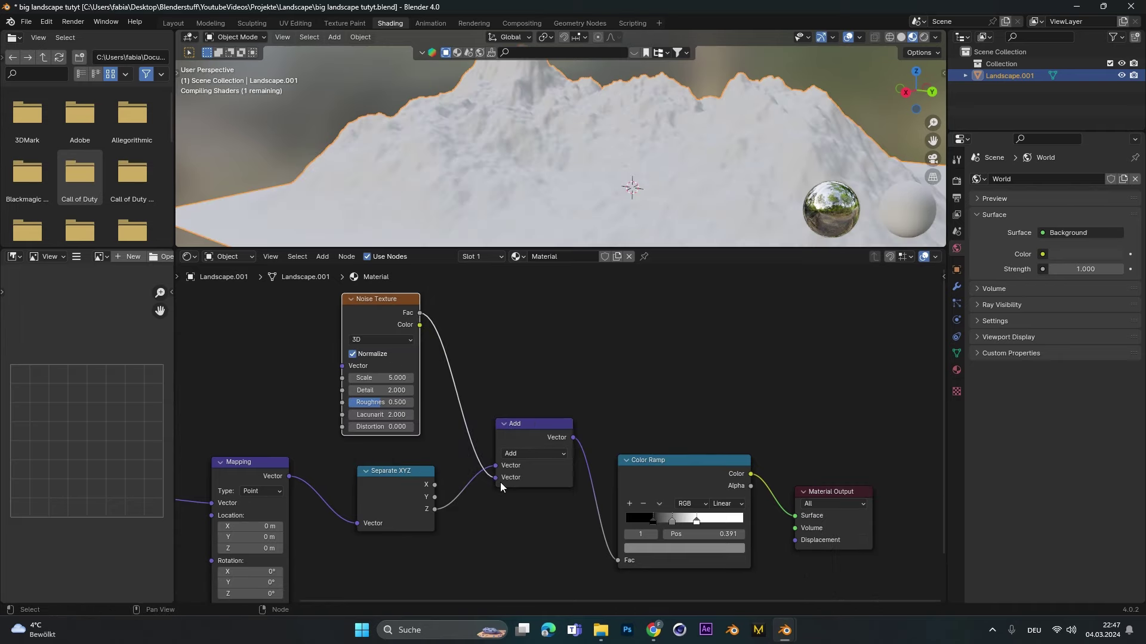
Change the Vector Math node's operation to Multiply
{"action": "scroll", "coordinate": [539, 432], "scroll_direction": "up", "scroll_amount": 1}
{"action": "left_click", "coordinate": [510, 461]}
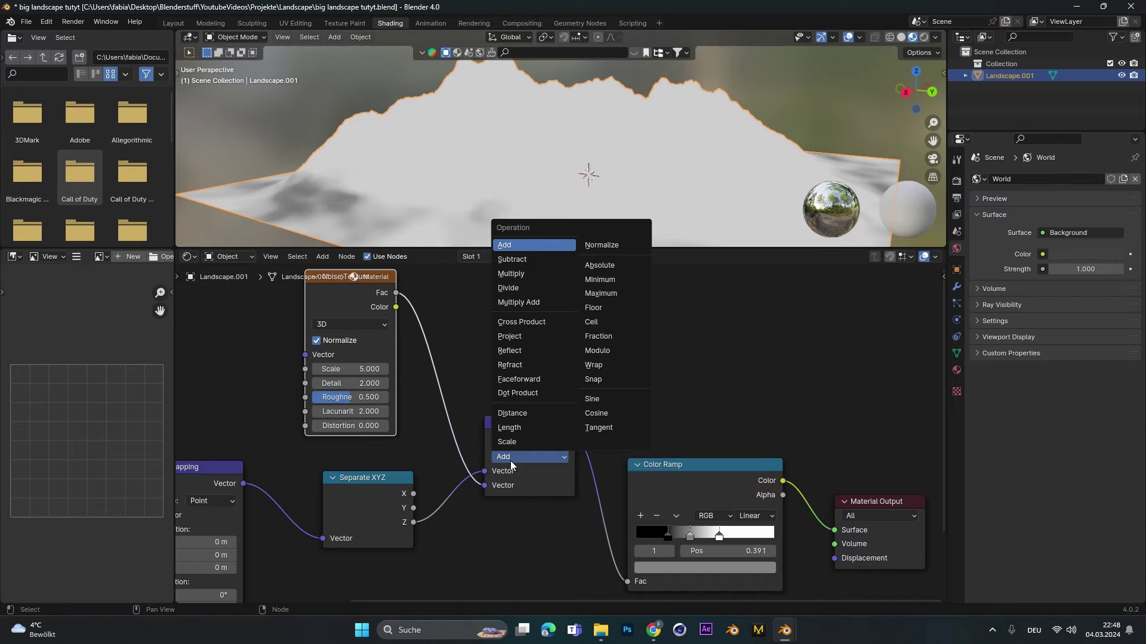
{"action": "left_click", "coordinate": [543, 274]}
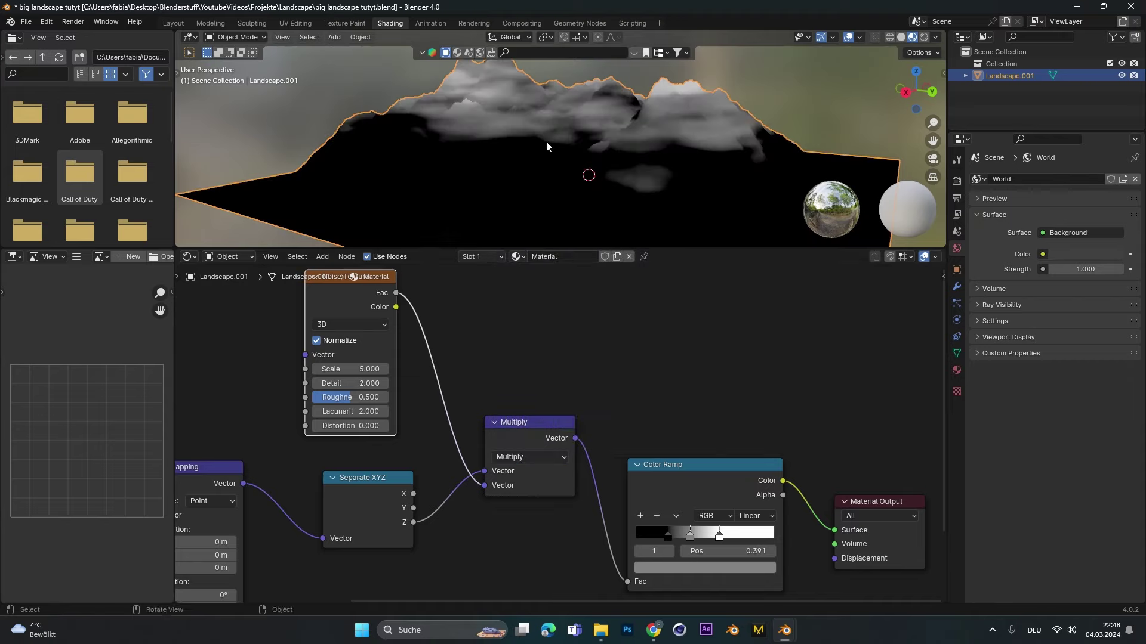
{"action": "middle_click_drag", "start_coordinate": [544, 96], "coordinate": [567, 99]}
Set the Noise Texture's Scale to 24.3, Detail to 15 and Roughness to 0.733
{"action": "left_click_drag", "start_coordinate": [351, 368], "coordinate": [466, 368]}
{"action": "left_click_drag", "start_coordinate": [351, 383], "coordinate": [373, 396]}
{"action": "scroll", "coordinate": [536, 139], "scroll_direction": "up", "scroll_amount": 2}
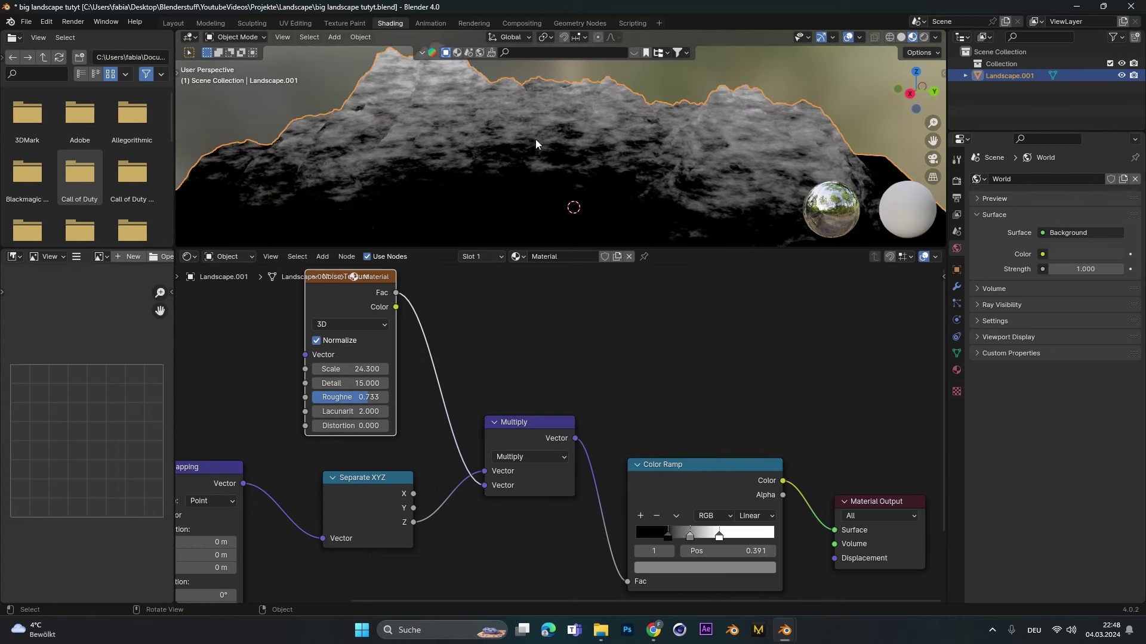
{"action": "middle_click_drag", "start_coordinate": [535, 138], "coordinate": [582, 139], "text": "shift"}
{"action": "scroll", "coordinate": [560, 438], "scroll_direction": "up", "scroll_amount": 2}
{"action": "scroll", "coordinate": [697, 504], "scroll_direction": "down", "scroll_amount": 1}
Shift the Color Ramp's stops toward the dark end, placing the white stop at 0.359, so the mask covers more of the mountain
{"action": "middle_click_drag", "start_coordinate": [697, 505], "coordinate": [548, 398]}
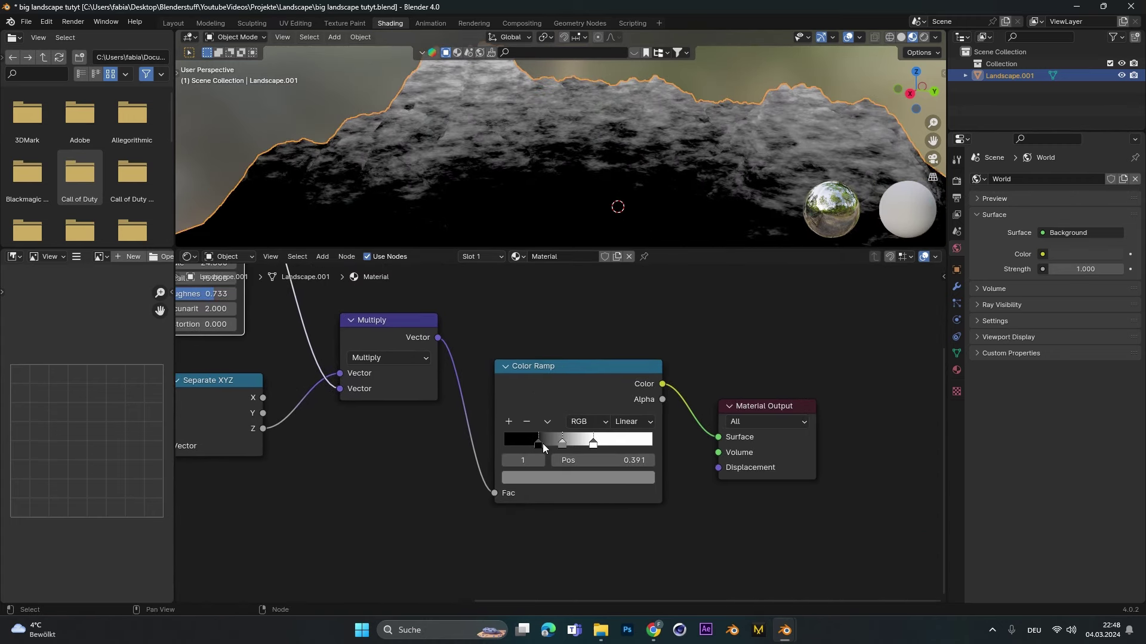
{"action": "mouse_move", "coordinate": [542, 445]}
{"action": "left_mouse_down"}
{"action": "mouse_move", "coordinate": [530, 446]}
{"action": "mouse_move", "coordinate": [569, 444]}
{"action": "mouse_move", "coordinate": [557, 445]}
{"action": "left_mouse_up"}
{"action": "scroll", "coordinate": [539, 152], "scroll_direction": "up", "scroll_amount": 2}
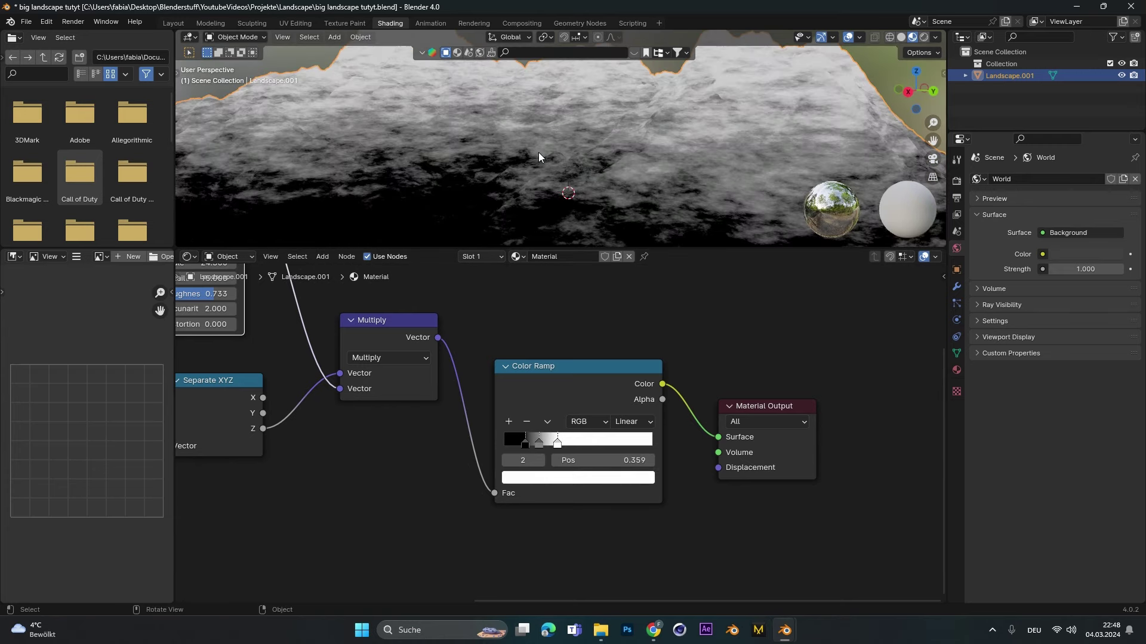
{"action": "middle_click_drag", "start_coordinate": [421, 163], "coordinate": [488, 165], "text": "shift"}
{"action": "scroll", "coordinate": [510, 149], "scroll_direction": "up", "scroll_amount": 1}
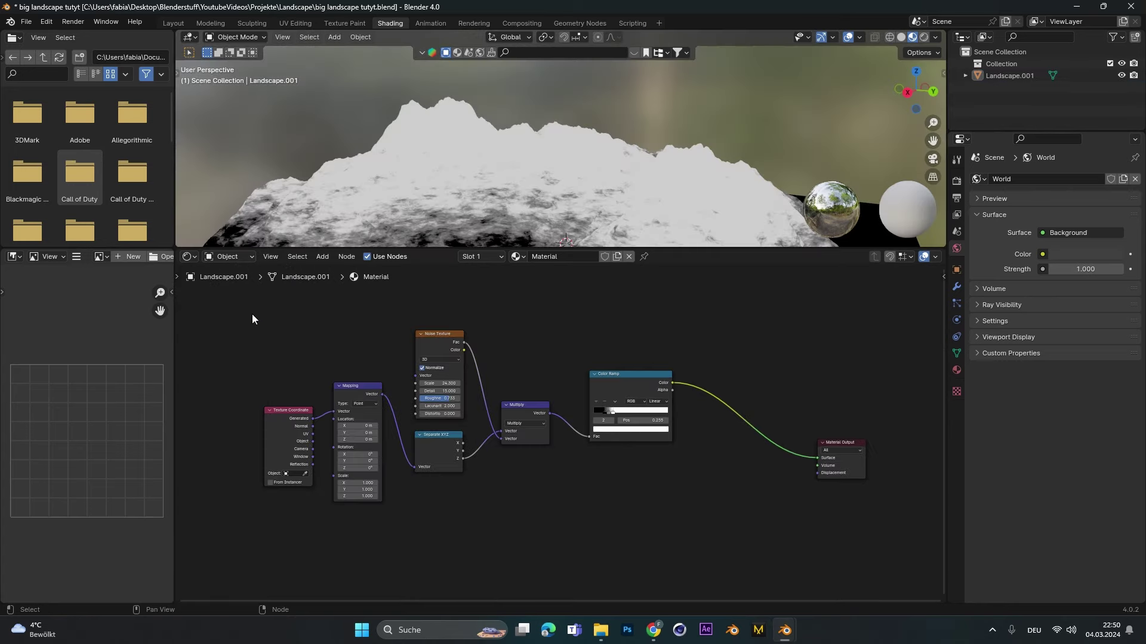
Join all the nodes except the Material Output into a frame
{"action": "left_click_drag", "start_coordinate": [251, 314], "coordinate": [704, 527]}
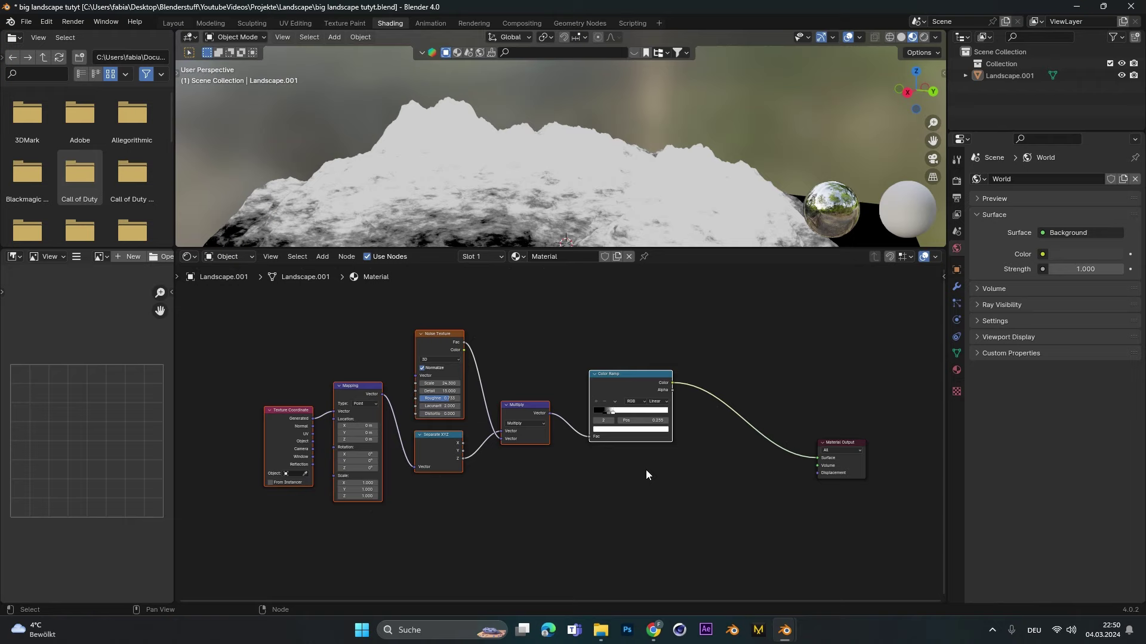
{"action": "key", "text": "shift+p"}
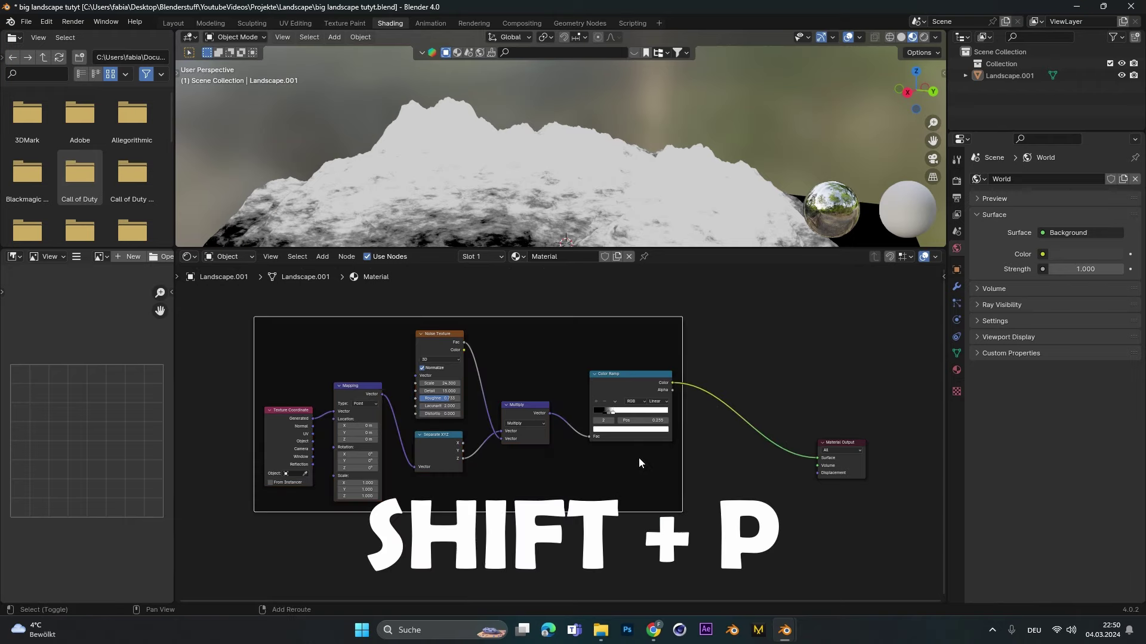
{"action": "middle_click_drag", "start_coordinate": [558, 160], "coordinate": [568, 157]}
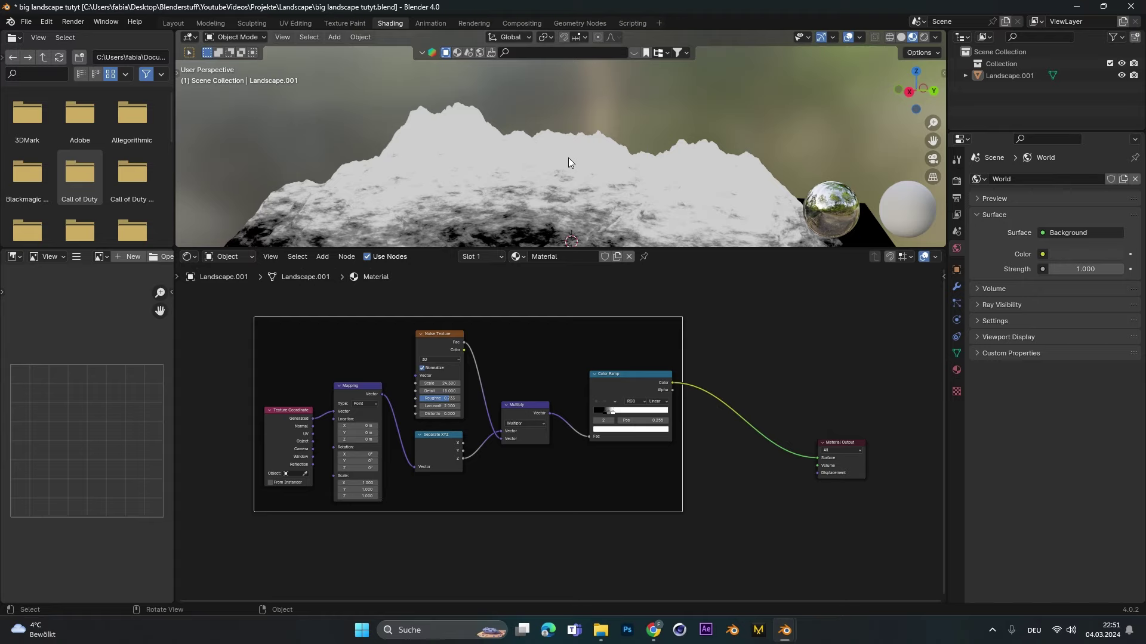
{"action": "middle_click_drag", "start_coordinate": [605, 574], "coordinate": [611, 549]}
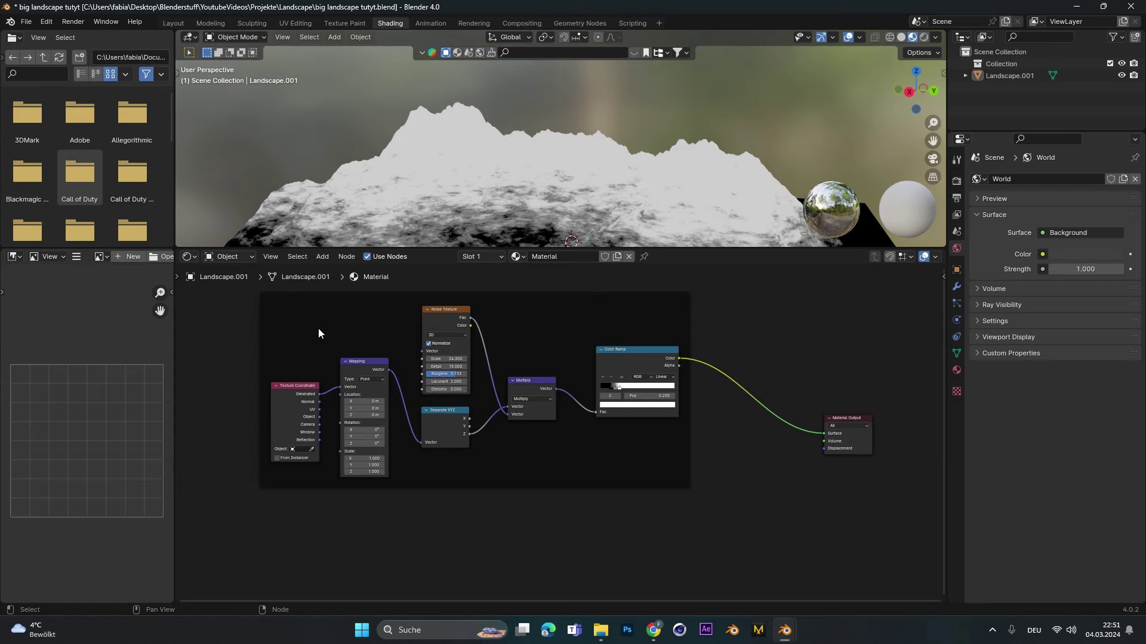
Duplicate the framed nodes from Texture Coordinate to Color Ramp and place the copy below the frame
{"action": "left_click_drag", "start_coordinate": [317, 329], "coordinate": [631, 430]}
{"action": "key", "text": "shift+d"}
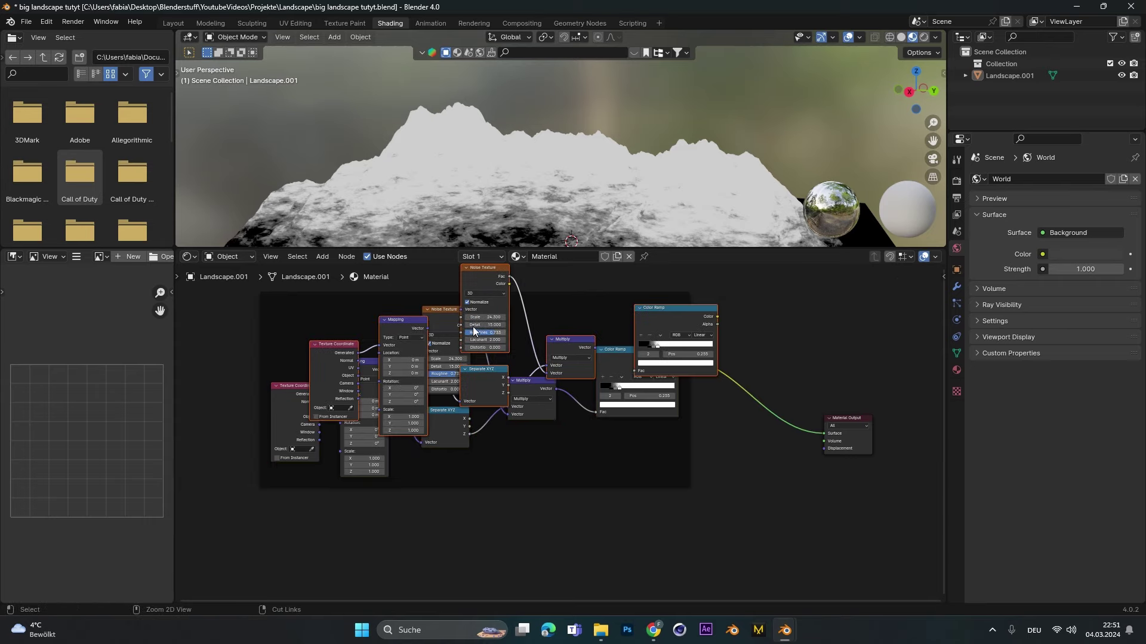
{"action": "left_click", "coordinate": [556, 534]}
{"action": "middle_click_drag", "start_coordinate": [556, 535], "coordinate": [579, 387]}
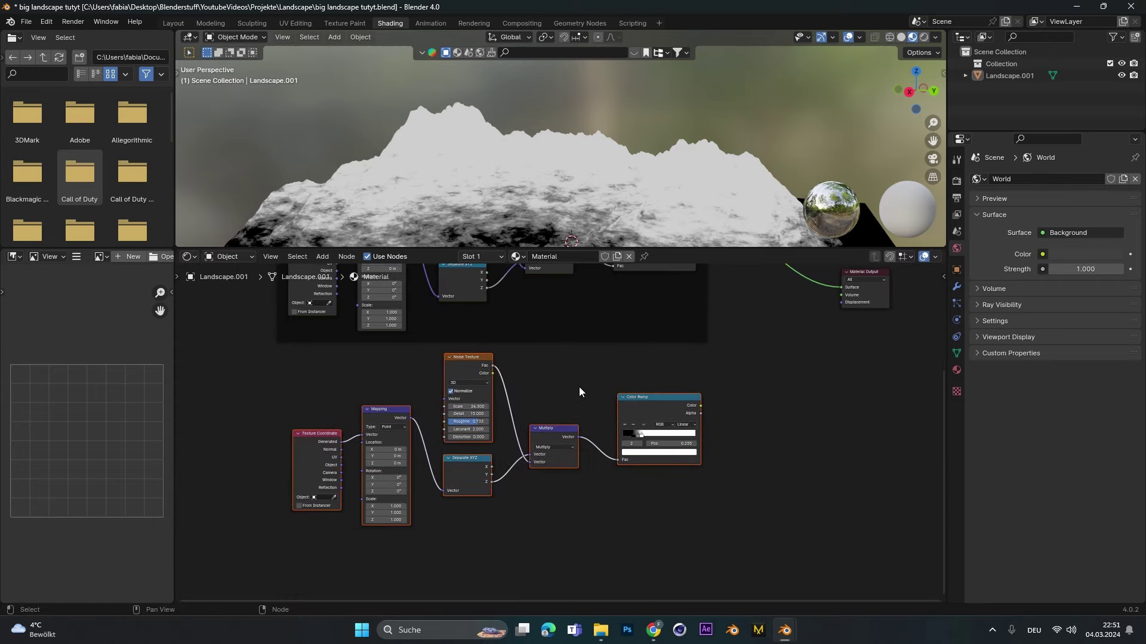
{"action": "scroll", "coordinate": [528, 399], "scroll_direction": "up", "scroll_amount": 3}
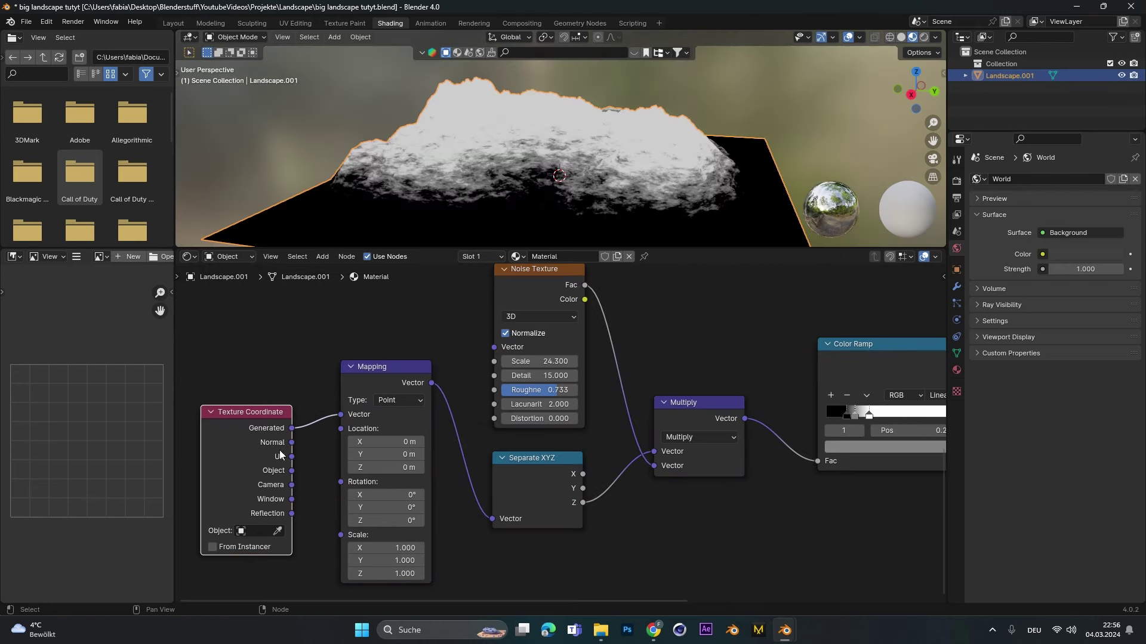
In the duplicated node group, connect the Texture Coordinate's Normal output to the Mapping node's Vector input
{"action": "left_click_drag", "start_coordinate": [292, 442], "coordinate": [340, 414]}
{"action": "scroll", "coordinate": [698, 374], "scroll_direction": "down", "scroll_amount": 2}
{"action": "middle_click_drag", "start_coordinate": [698, 370], "coordinate": [389, 427]}
{"action": "middle_click_drag", "start_coordinate": [522, 439], "coordinate": [507, 392]}
{"action": "scroll", "coordinate": [505, 395], "scroll_direction": "up", "scroll_amount": 1}
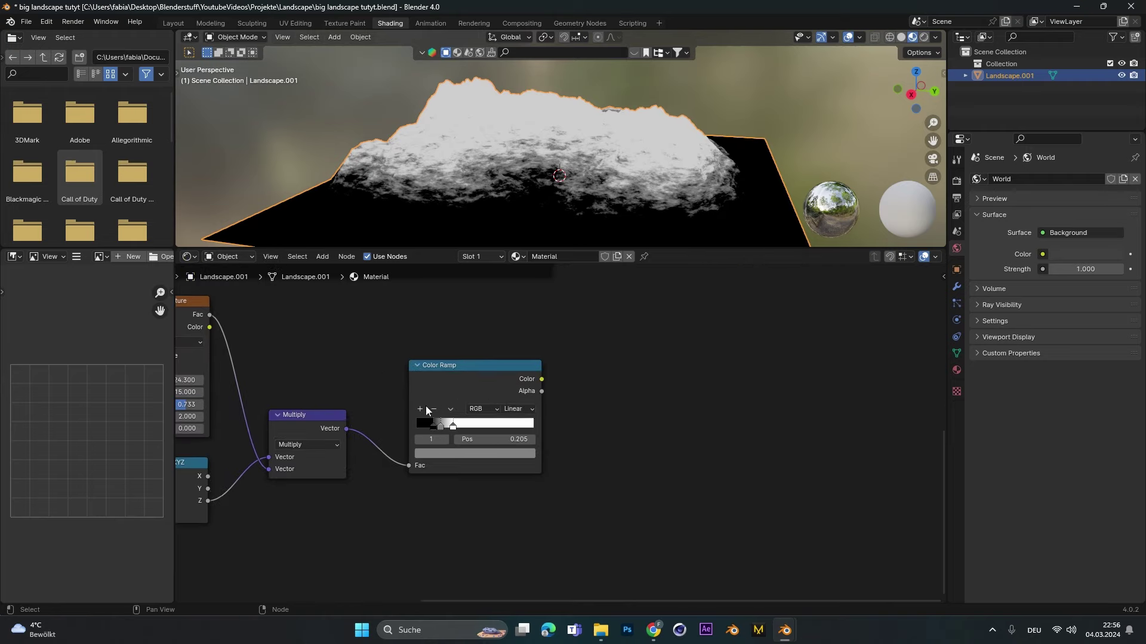
Preview the duplicated group's Color Ramp and the framed group's Noise Texture on the landscape
{"action": "left_click", "coordinate": [493, 379], "text": "ctrl+shift"}
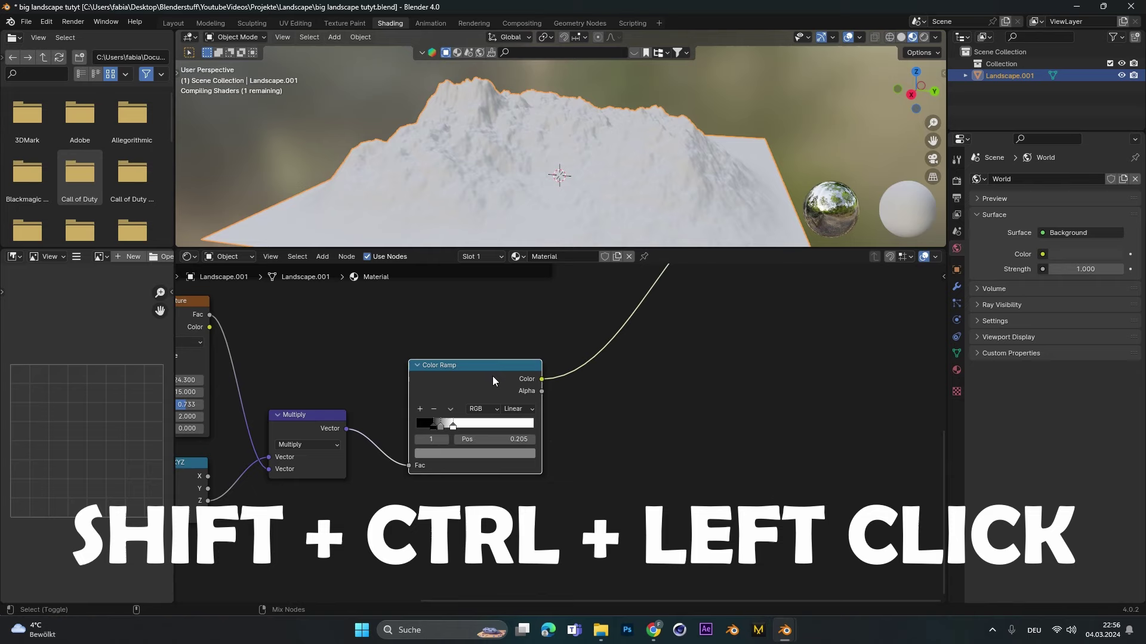
{"action": "middle_click_drag", "start_coordinate": [493, 378], "coordinate": [587, 487]}
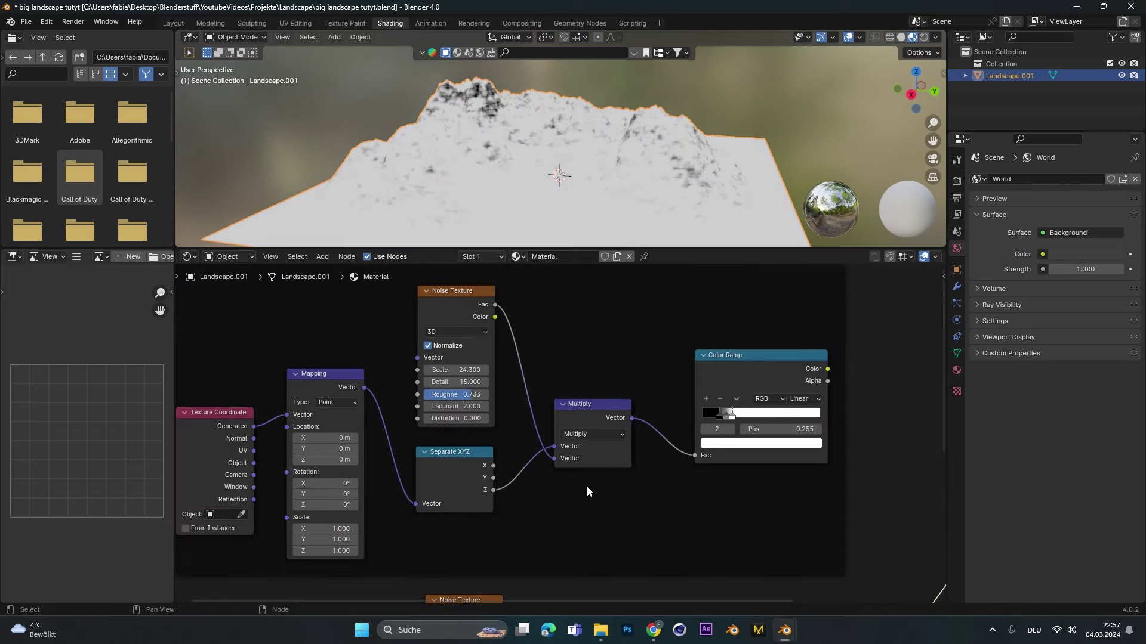
{"action": "left_click", "coordinate": [466, 304], "text": "ctrl+shift"}
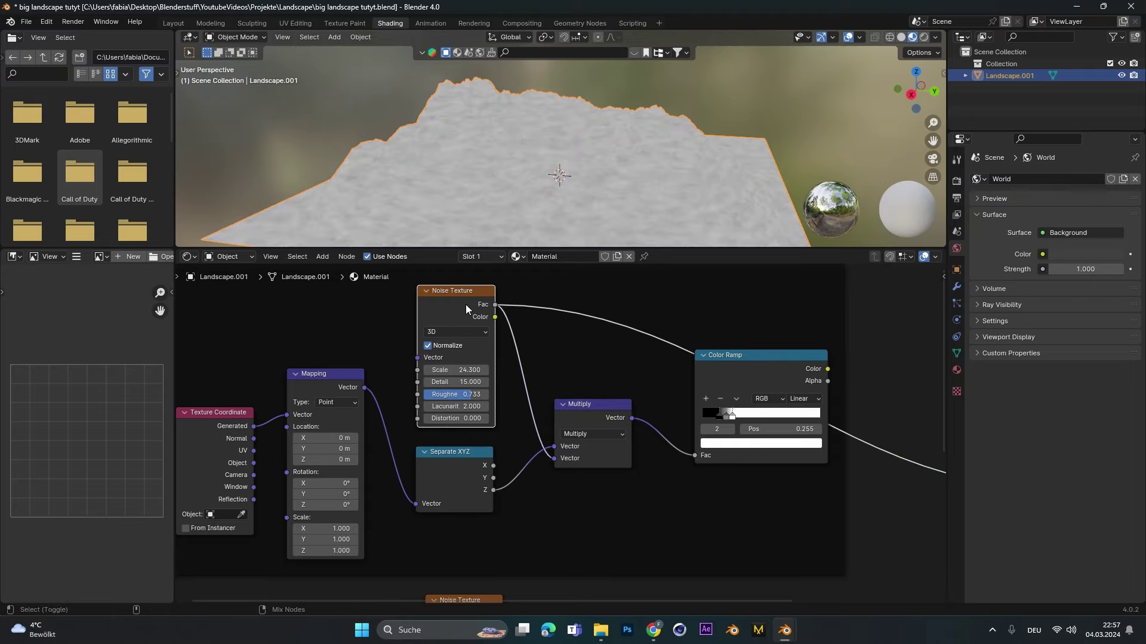
{"action": "middle_click_drag", "start_coordinate": [542, 177], "coordinate": [485, 142]}
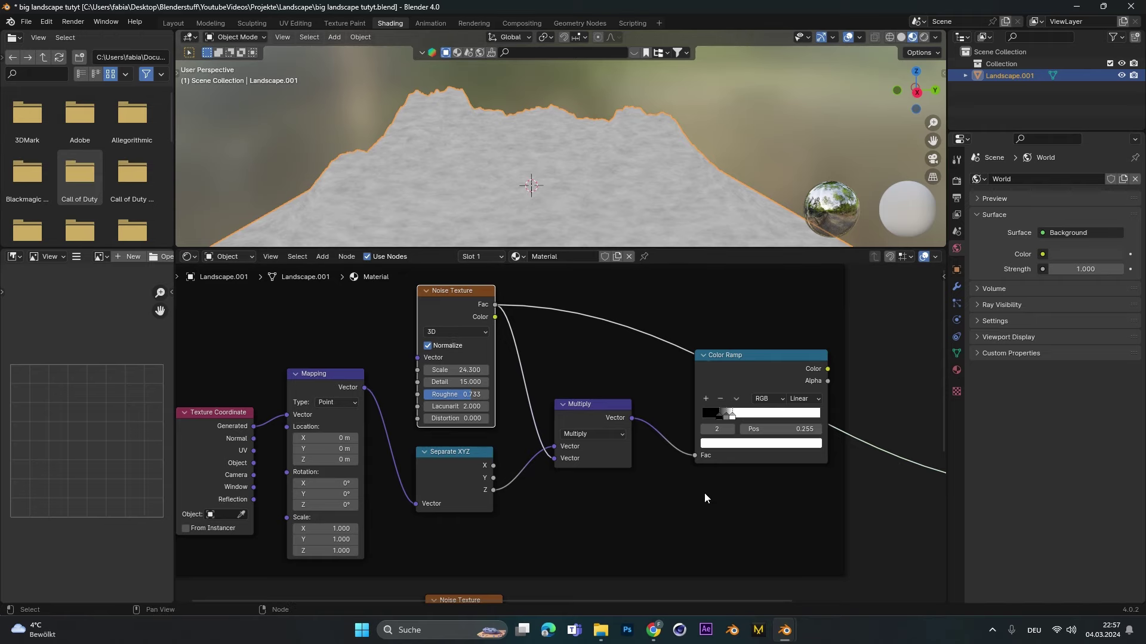
Compare the two masks by previewing the framed group's Color Ramp and the duplicated group's Color Ramp on the landscape
{"action": "middle_click_drag", "start_coordinate": [704, 498], "coordinate": [578, 516]}
{"action": "left_click", "coordinate": [579, 328], "text": "ctrl+shift"}
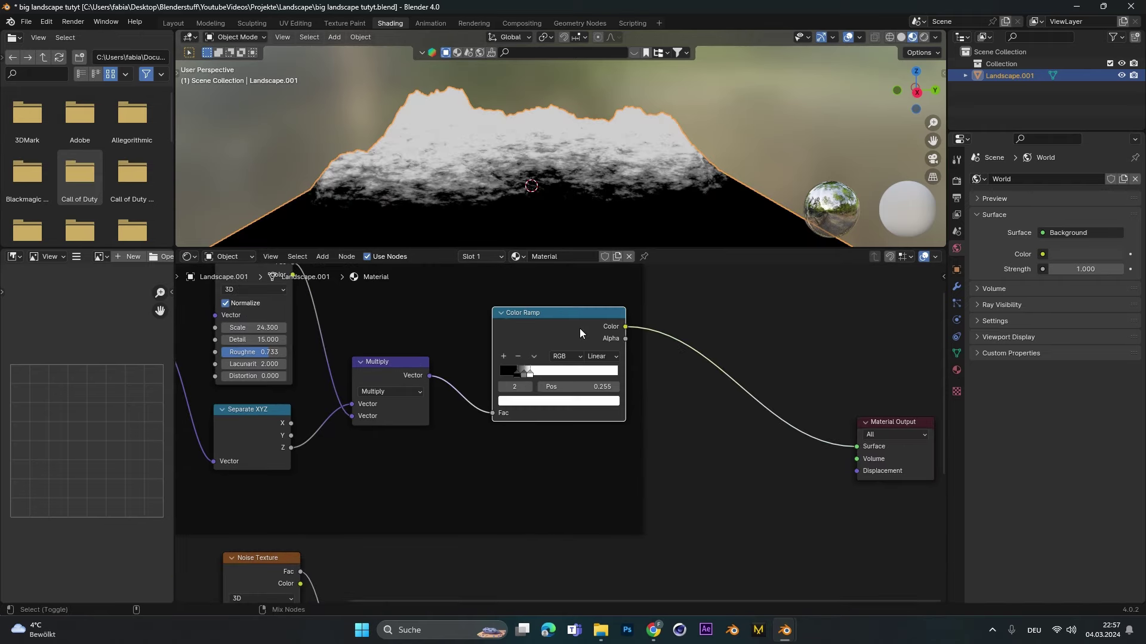
{"action": "middle_click_drag", "start_coordinate": [652, 518], "coordinate": [655, 312]}
{"action": "scroll", "coordinate": [655, 312], "scroll_direction": "up", "scroll_amount": 1}
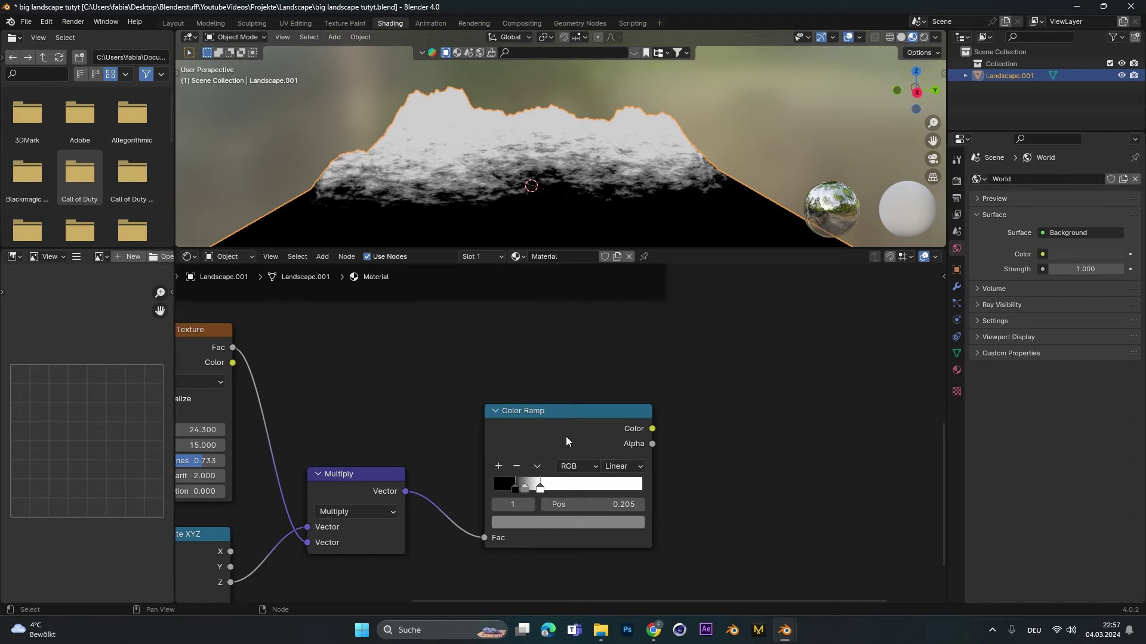
{"action": "scroll", "coordinate": [566, 436], "scroll_direction": "down", "scroll_amount": 3}
{"action": "middle_click_drag", "start_coordinate": [390, 480], "coordinate": [290, 463]}
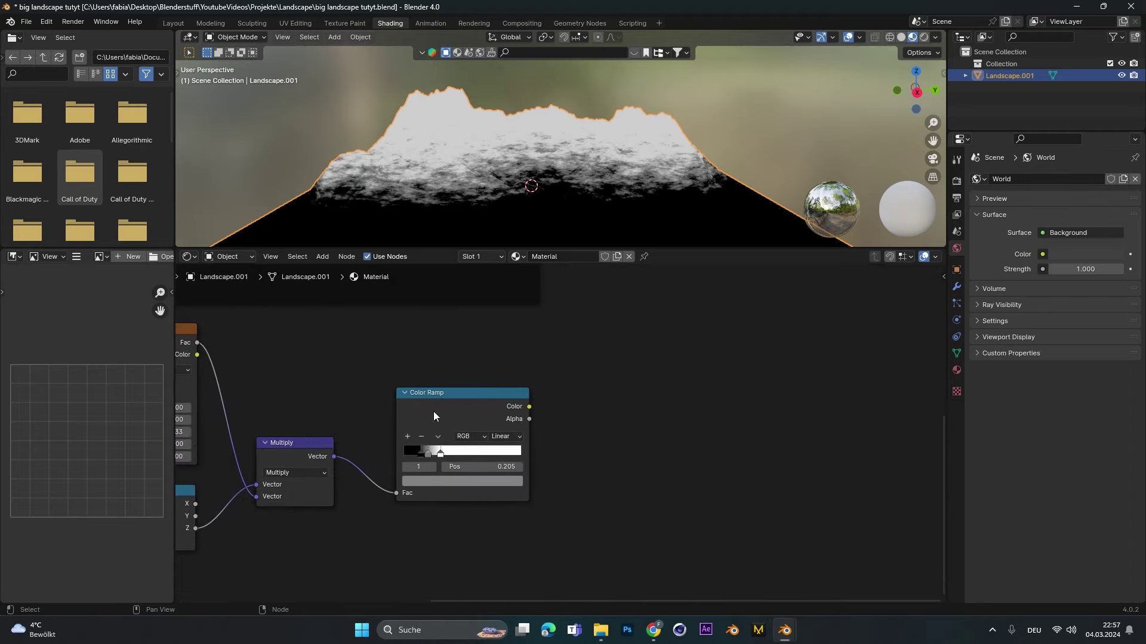
{"action": "left_click", "coordinate": [472, 404], "text": "ctrl+shift"}
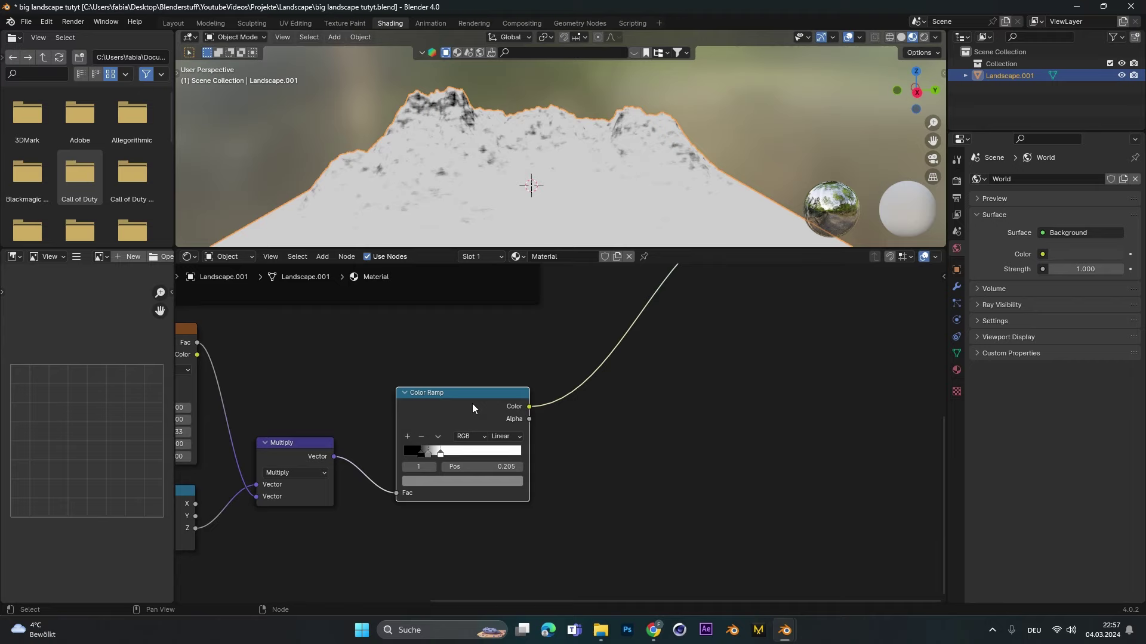
Remove the duplicated Color Ramp's grey middle stop and move the remaining stops toward the light end, with the white stop at 0.568
{"action": "mouse_move", "coordinate": [541, 170]}
{"action": "middle_mouse_down"}
{"action": "mouse_move", "coordinate": [575, 165]}
{"action": "mouse_move", "coordinate": [539, 162]}
{"action": "mouse_move", "coordinate": [555, 167]}
{"action": "middle_mouse_up"}
{"action": "scroll", "coordinate": [555, 167], "scroll_direction": "up", "scroll_amount": 1}
{"action": "middle_click_drag", "start_coordinate": [184, 517], "coordinate": [462, 503]}
{"action": "scroll", "coordinate": [462, 503], "scroll_direction": "up", "scroll_amount": 1}
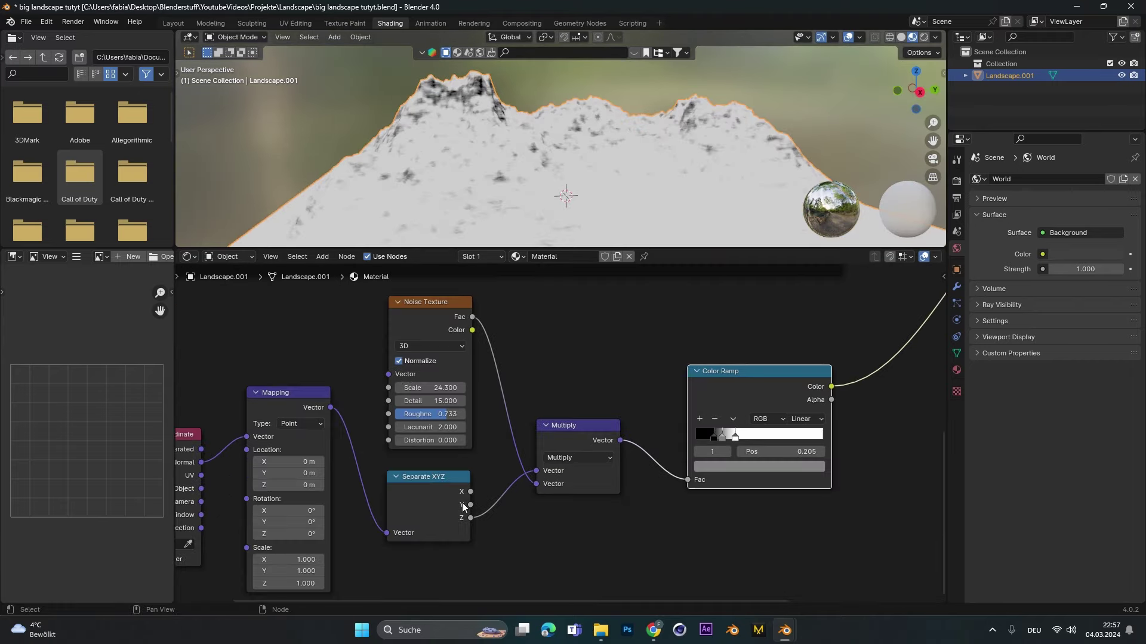
{"action": "scroll", "coordinate": [464, 506], "scroll_direction": "right", "scroll_amount": 8, "text": "ctrl"}
{"action": "scroll", "coordinate": [472, 419], "scroll_direction": "up", "scroll_amount": 2}
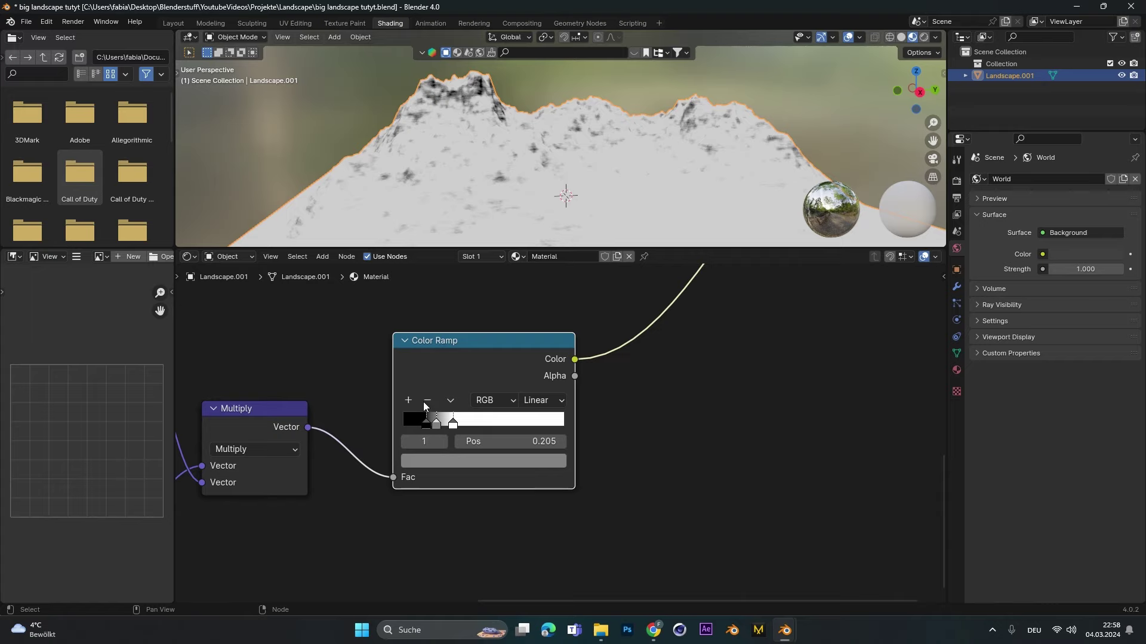
{"action": "left_click", "coordinate": [428, 400]}
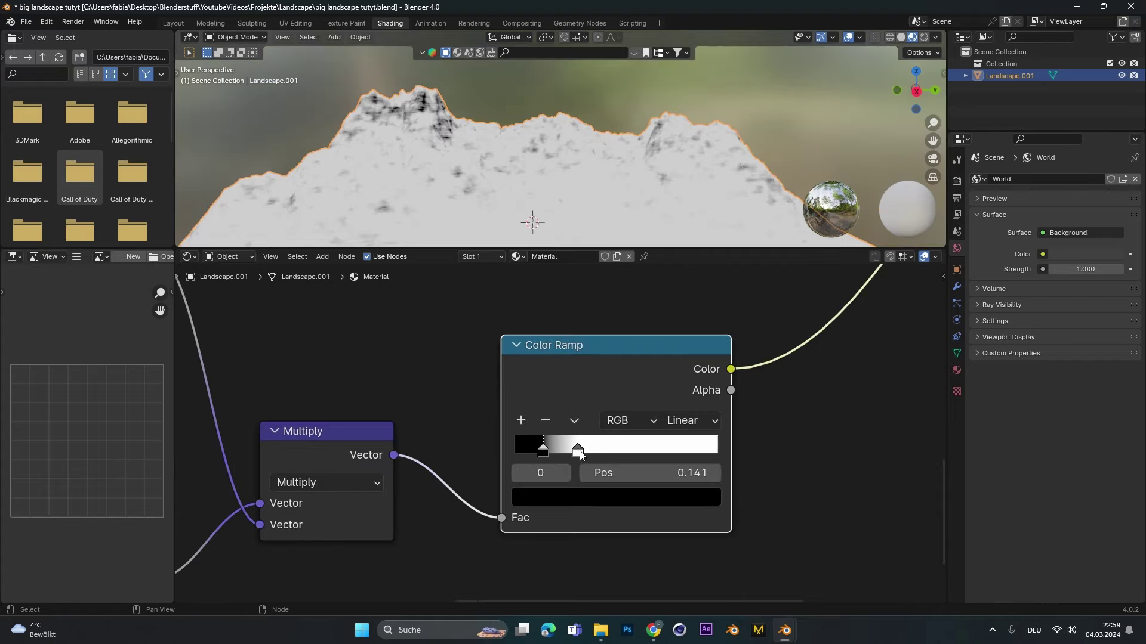
{"action": "left_click_drag", "start_coordinate": [578, 452], "coordinate": [628, 451]}
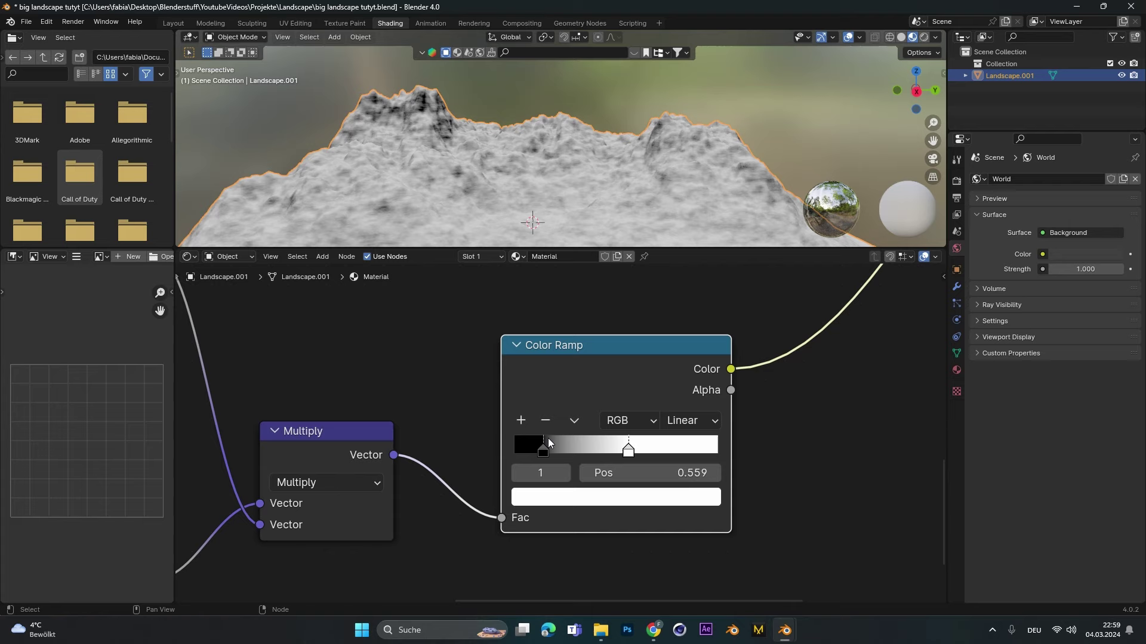
{"action": "left_click_drag", "start_coordinate": [543, 451], "coordinate": [637, 452]}
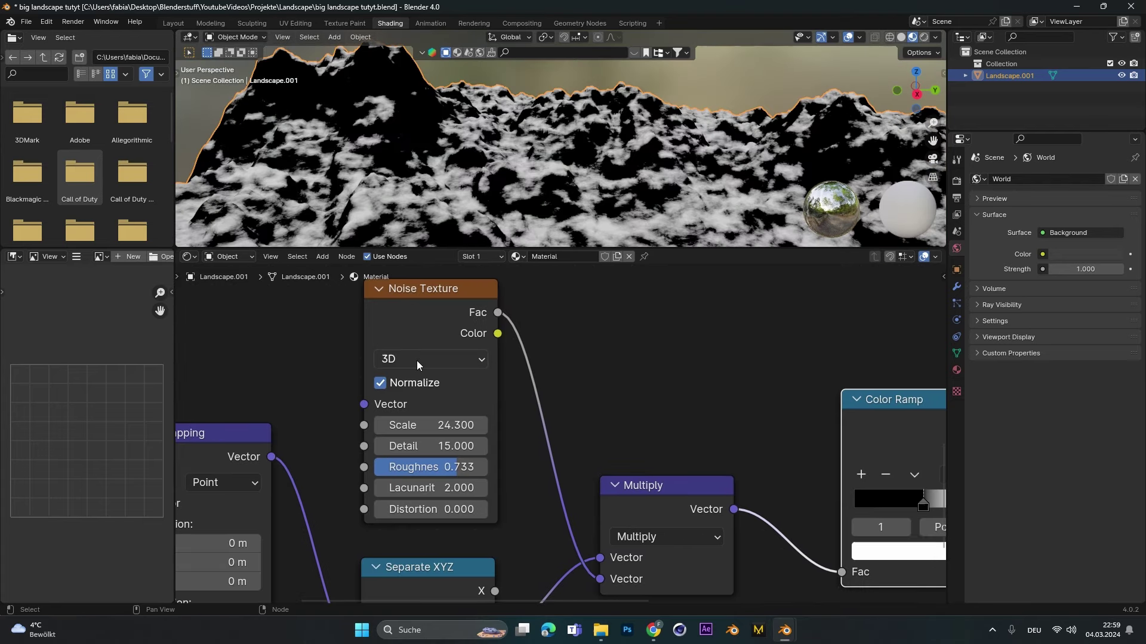
Set the duplicated group's Noise Texture to Scale 15.7 and Detail 14.5
{"action": "scroll", "coordinate": [417, 360], "scroll_direction": "up", "scroll_amount": 1}
{"action": "left_click_drag", "start_coordinate": [430, 425], "coordinate": [385, 425]}
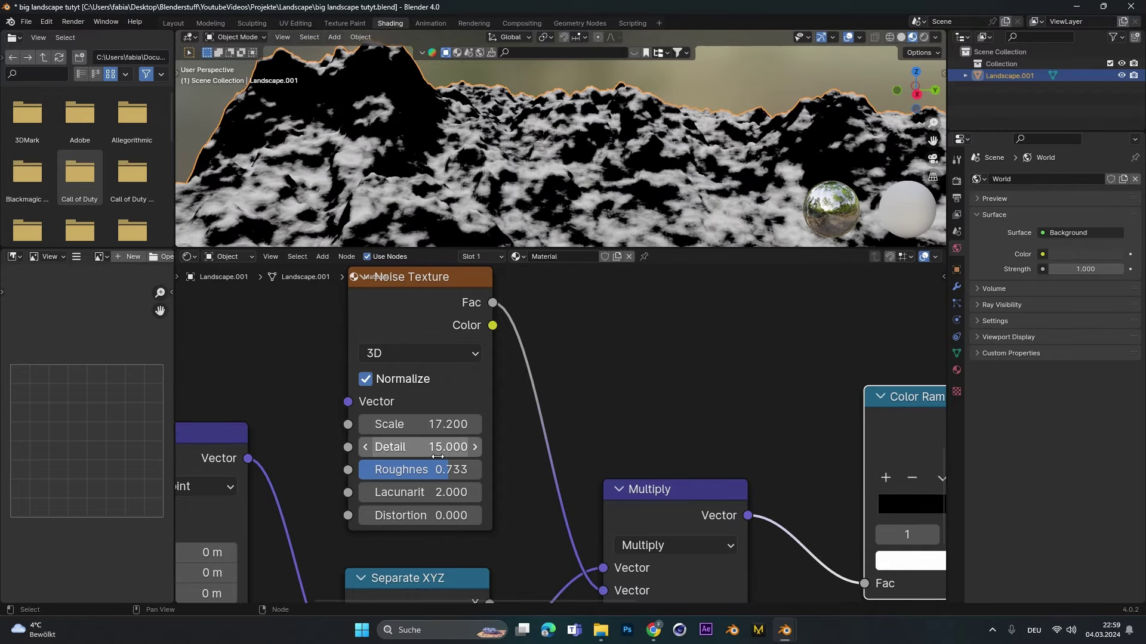
{"action": "left_click_drag", "start_coordinate": [439, 448], "coordinate": [440, 449]}
{"action": "scroll", "coordinate": [454, 134], "scroll_direction": "up", "scroll_amount": 3}
{"action": "middle_click_drag", "start_coordinate": [453, 134], "coordinate": [594, 159], "text": "shift"}
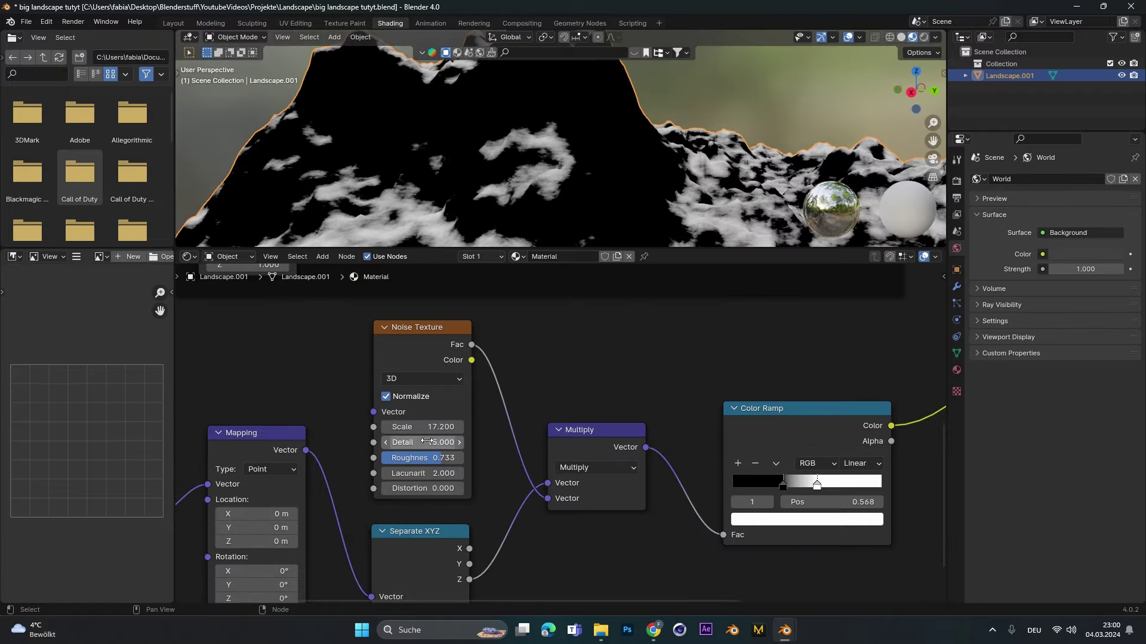
{"action": "left_click_drag", "start_coordinate": [422, 427], "coordinate": [403, 427]}
{"action": "left_click_drag", "start_coordinate": [421, 442], "coordinate": [427, 427]}
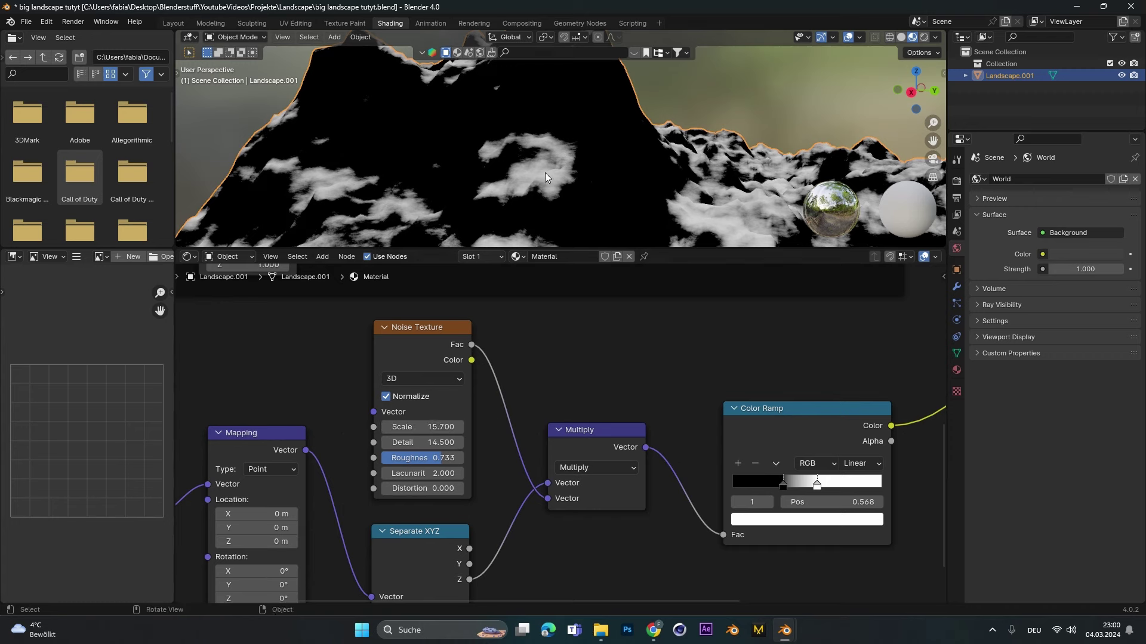
Examine the normal-based mask over the whole mountain, and preview the framed group's height-based Color Ramp for comparison
{"action": "scroll", "coordinate": [546, 177], "scroll_direction": "down", "scroll_amount": 6}
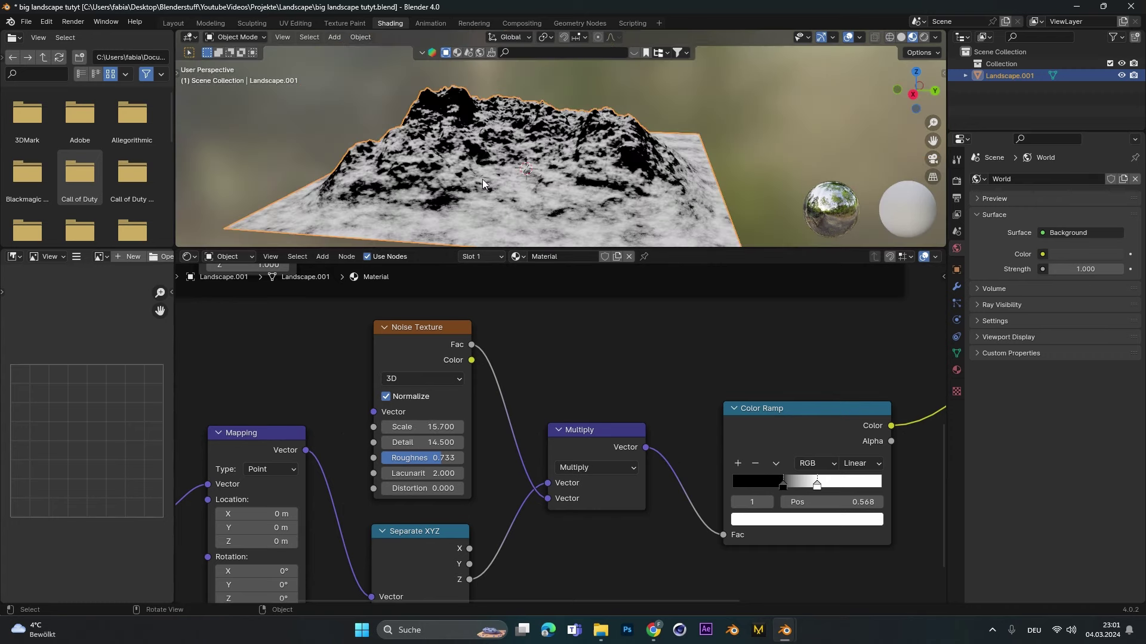
{"action": "middle_click_drag", "start_coordinate": [483, 179], "coordinate": [552, 98]}
{"action": "middle_click_drag", "start_coordinate": [630, 198], "coordinate": [706, 221]}
{"action": "scroll", "coordinate": [692, 210], "scroll_direction": "down", "scroll_amount": 3}
{"action": "scroll", "coordinate": [687, 302], "scroll_direction": "down", "scroll_amount": 3, "text": "ctrl"}
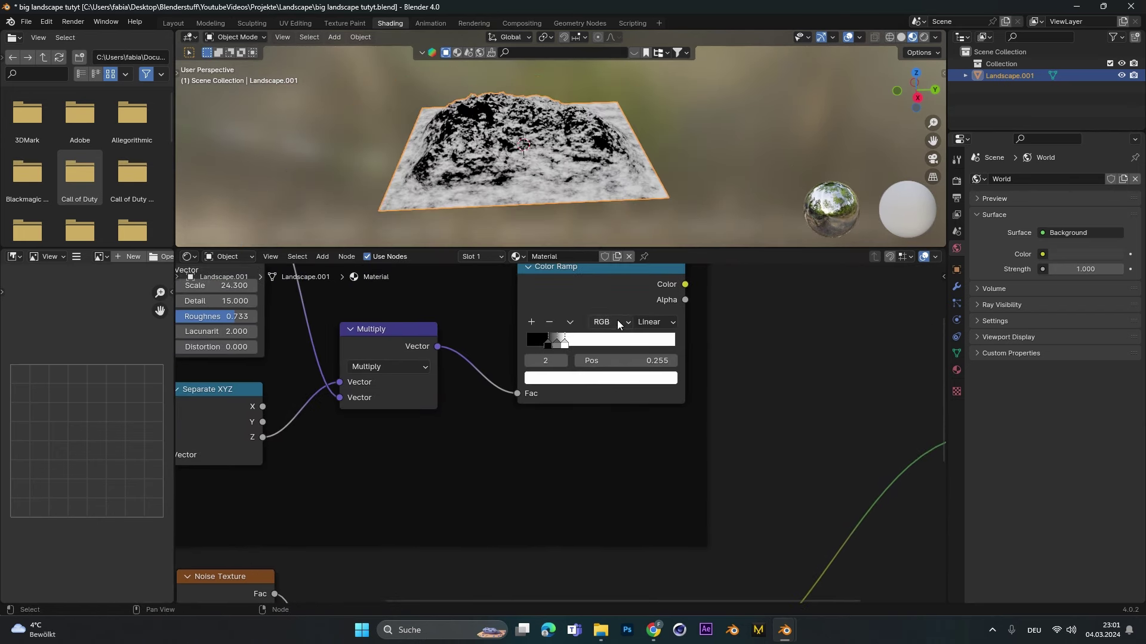
{"action": "left_click", "coordinate": [620, 298], "text": "ctrl+shift"}
{"action": "scroll", "coordinate": [537, 157], "scroll_direction": "up", "scroll_amount": 4}
{"action": "middle_click_drag", "start_coordinate": [537, 157], "coordinate": [622, 156]}
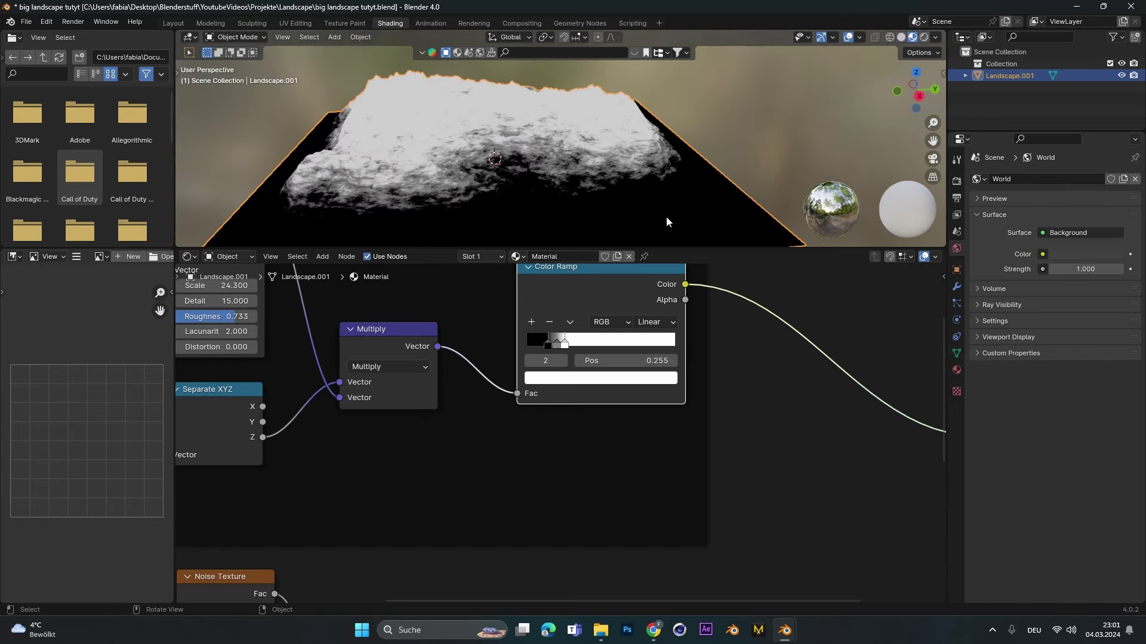
{"action": "middle_click_drag", "start_coordinate": [667, 222], "coordinate": [678, 183]}
{"action": "scroll", "coordinate": [646, 179], "scroll_direction": "down", "scroll_amount": 2}
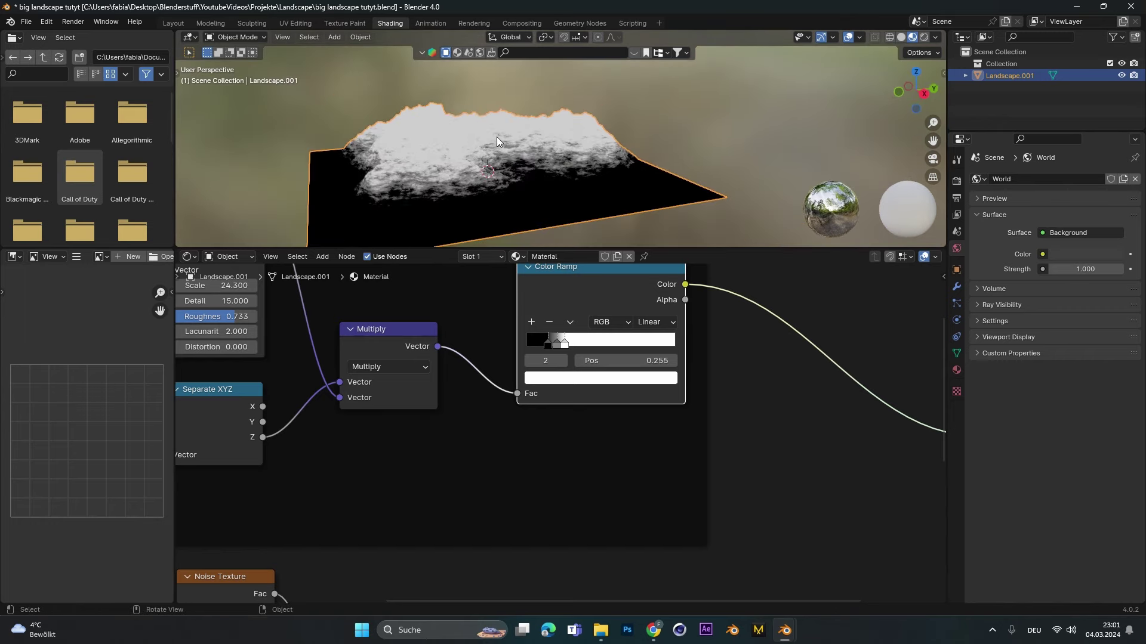
Join the duplicated nodes from Texture Coordinate to Color Ramp into their own frame and align it beneath the first frame
{"action": "scroll", "coordinate": [770, 460], "scroll_direction": "down", "scroll_amount": 6}
{"action": "middle_click_drag", "start_coordinate": [762, 457], "coordinate": [583, 442]}
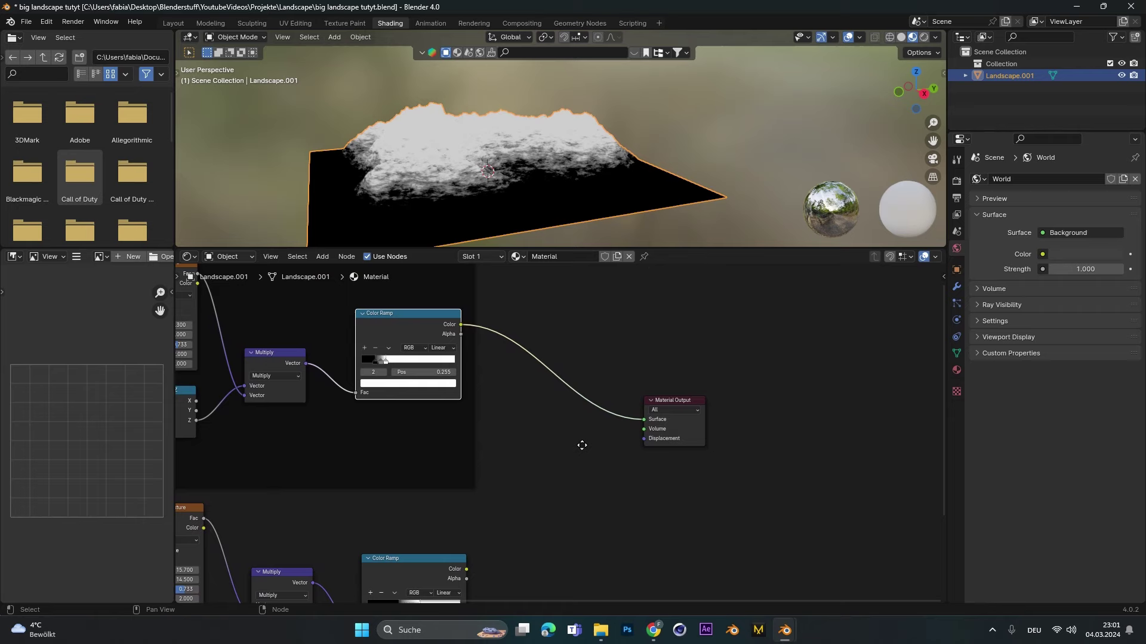
{"action": "scroll", "coordinate": [583, 441], "scroll_direction": "down", "scroll_amount": 5}
{"action": "middle_click_drag", "start_coordinate": [470, 504], "coordinate": [665, 399]}
{"action": "left_click_drag", "start_coordinate": [683, 576], "coordinate": [335, 399]}
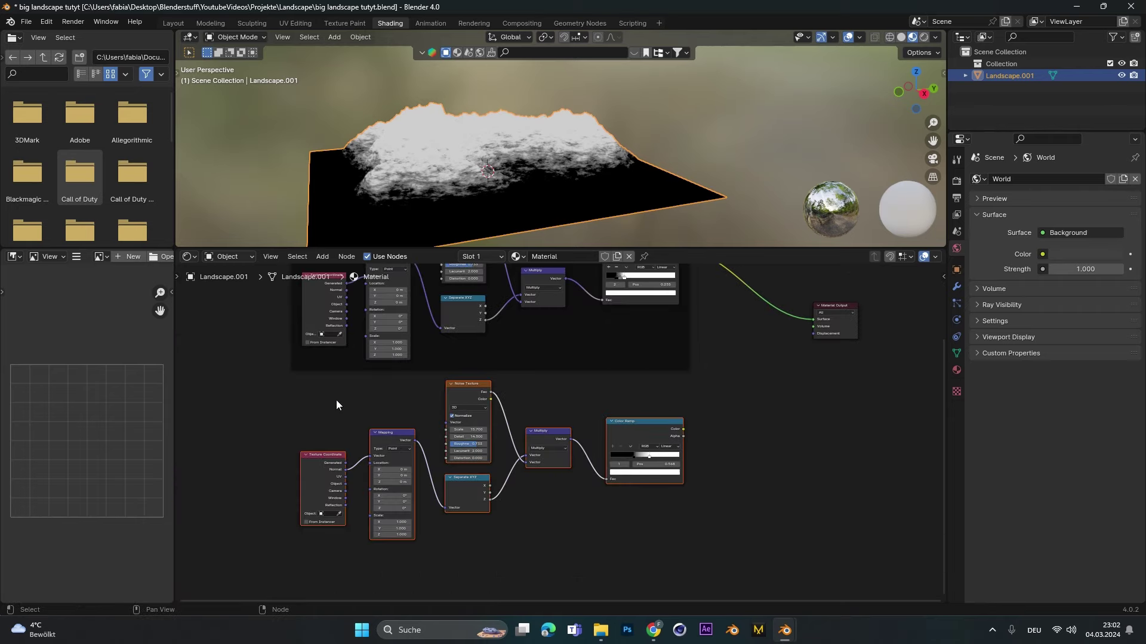
{"action": "key", "text": "ctrl+j"}
{"action": "left_click_drag", "start_coordinate": [570, 383], "coordinate": [572, 414]}
{"action": "left_click", "coordinate": [676, 401]}
{"action": "left_click_drag", "start_coordinate": [611, 374], "coordinate": [671, 394]}
{"action": "left_click_drag", "start_coordinate": [672, 394], "coordinate": [672, 394]}
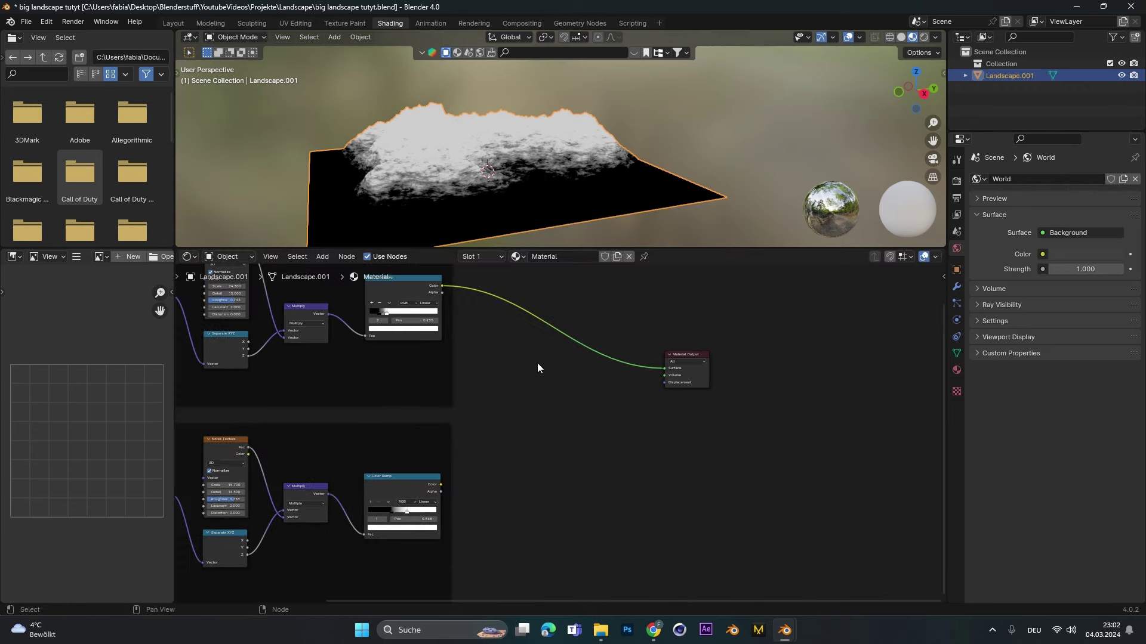
Add a Mix Color node between the two framed groups and the Material Output
{"action": "key", "text": "shift+a"}
{"action": "type", "text": "mix"}
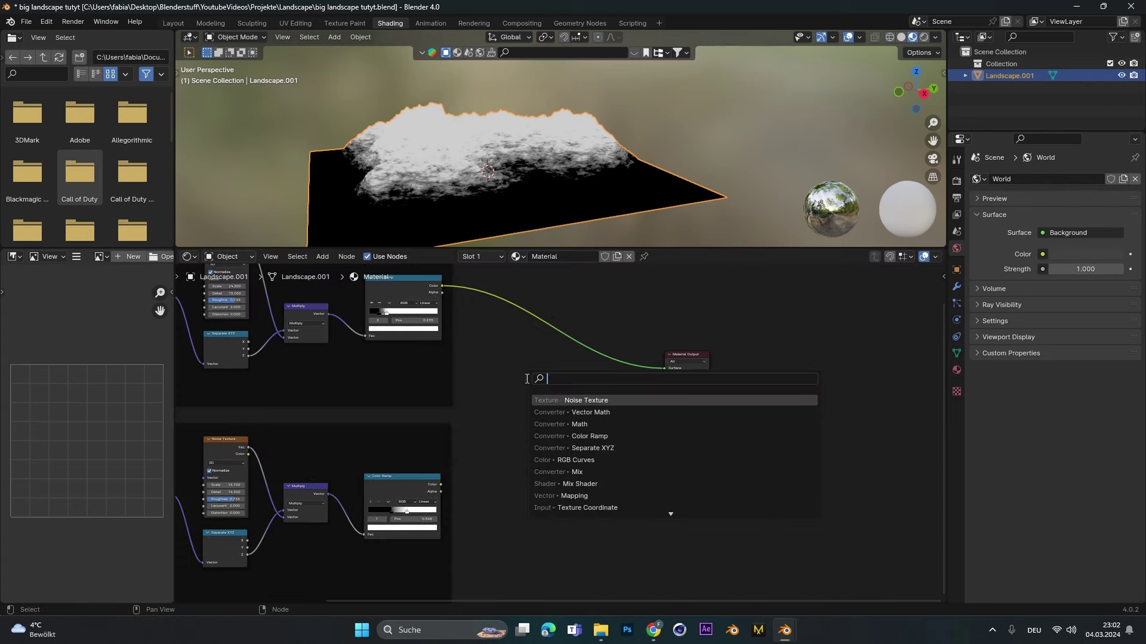
{"action": "key", "text": "Down"}
{"action": "key", "text": "Down"}
{"action": "key", "text": "Up"}
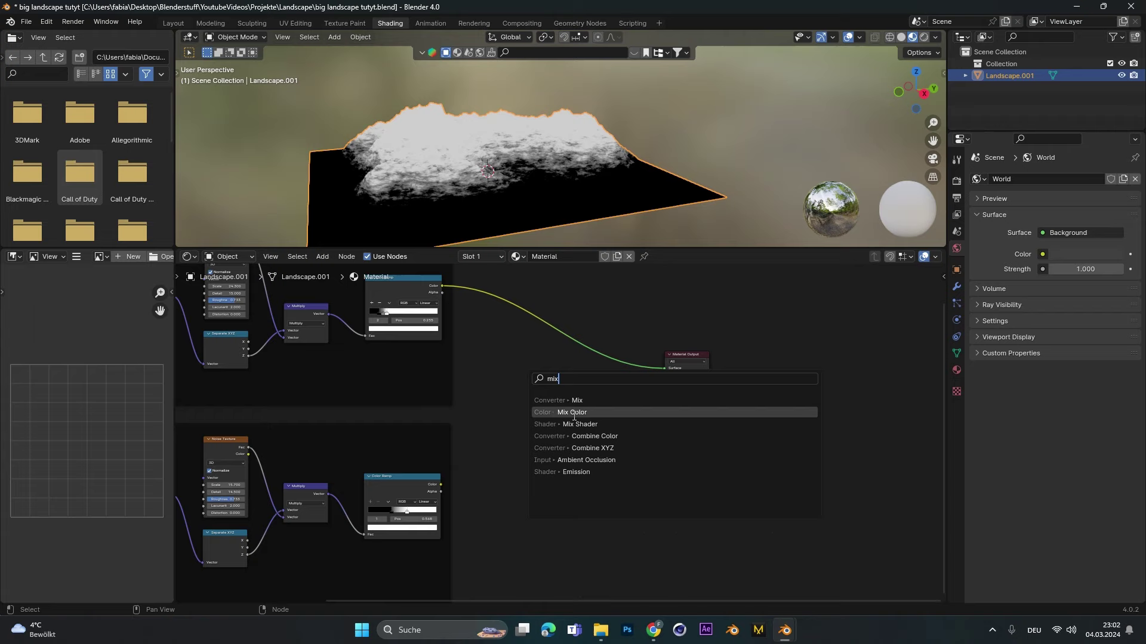
{"action": "key", "text": "Return"}
{"action": "left_click", "coordinate": [531, 367]}
{"action": "scroll", "coordinate": [445, 287], "scroll_direction": "up", "scroll_amount": 2}
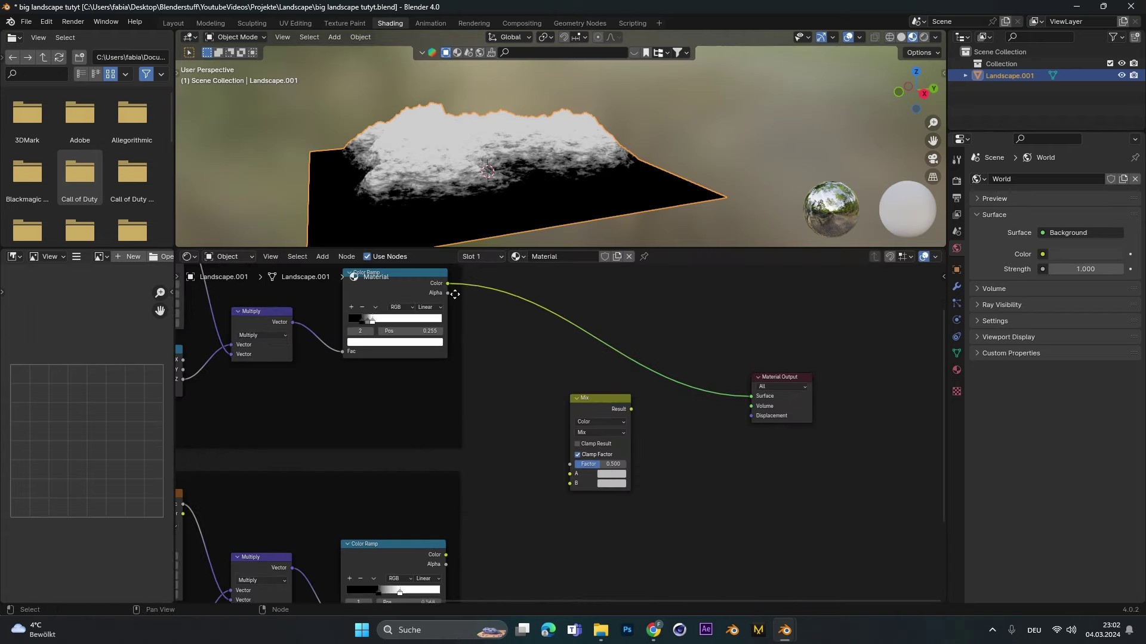
Connect the upper Color Ramp to the Mix node's A input and the lower one to B, and set its blending mode to Multiply
{"action": "left_click_drag", "start_coordinate": [448, 284], "coordinate": [570, 474]}
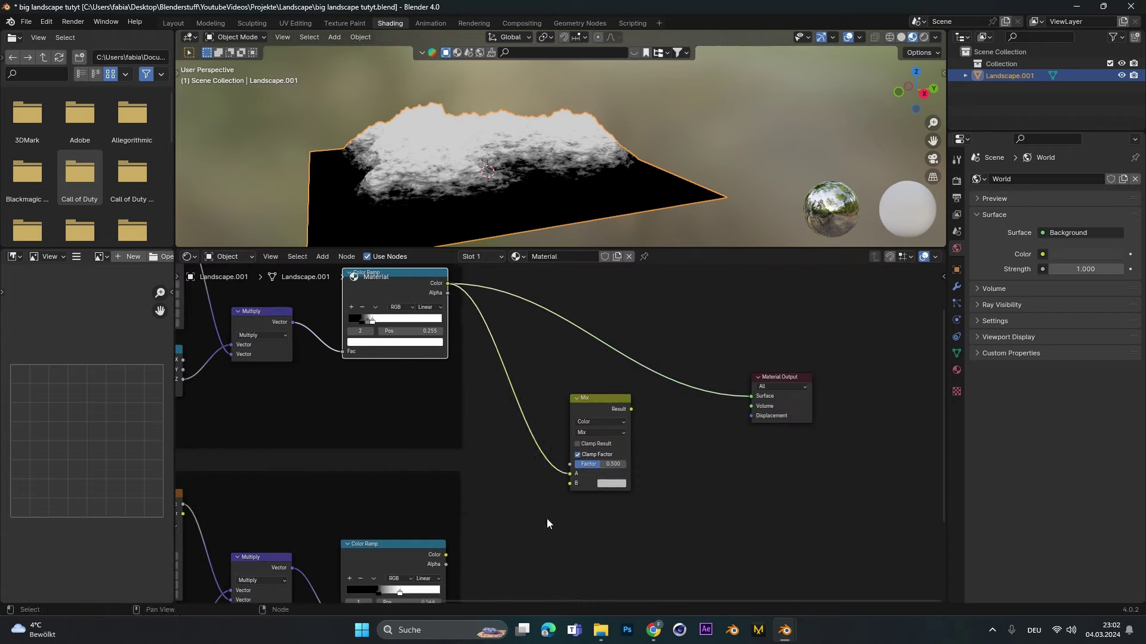
{"action": "left_click_drag", "start_coordinate": [446, 556], "coordinate": [571, 487]}
{"action": "left_click", "coordinate": [596, 433]}
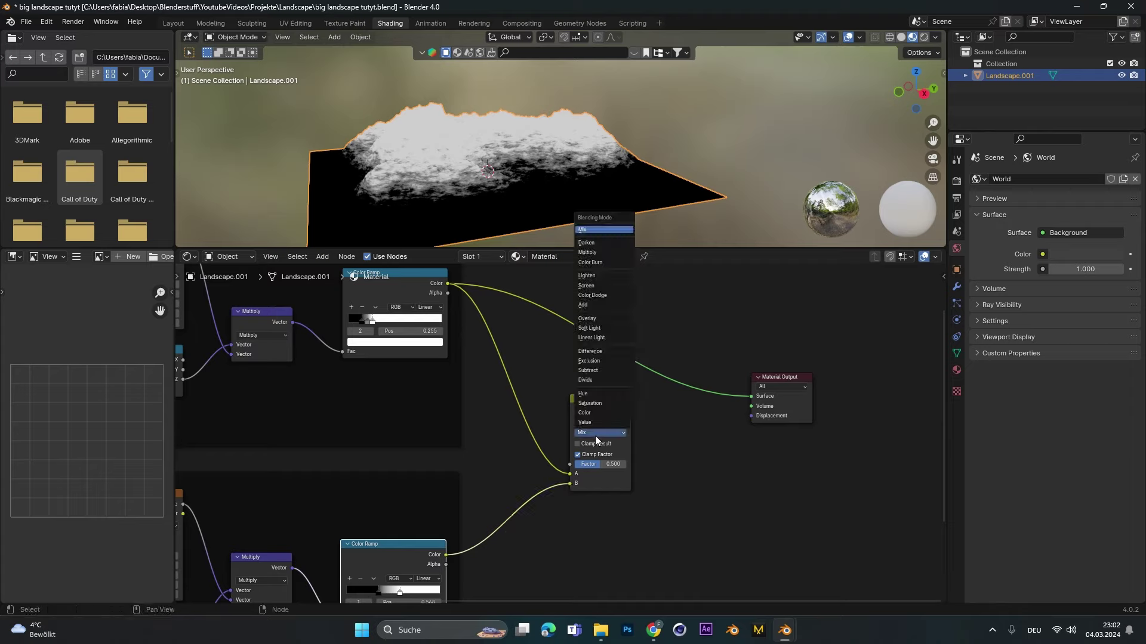
{"action": "left_click", "coordinate": [599, 251]}
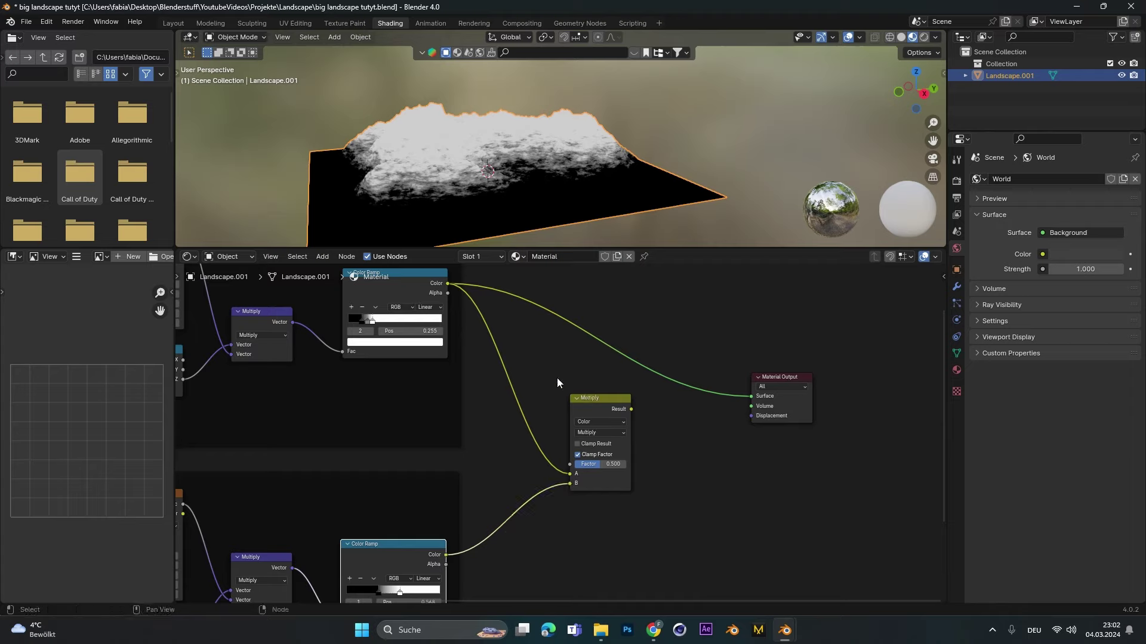
Connect the Multiply color node's Result to the Material Output's Surface and set its Factor to 1.000
{"action": "left_click_drag", "start_coordinate": [631, 410], "coordinate": [751, 398]}
{"action": "middle_click_drag", "start_coordinate": [674, 179], "coordinate": [650, 149]}
{"action": "scroll", "coordinate": [644, 512], "scroll_direction": "up", "scroll_amount": 2}
{"action": "scroll", "coordinate": [644, 509], "scroll_direction": "up", "scroll_amount": 3}
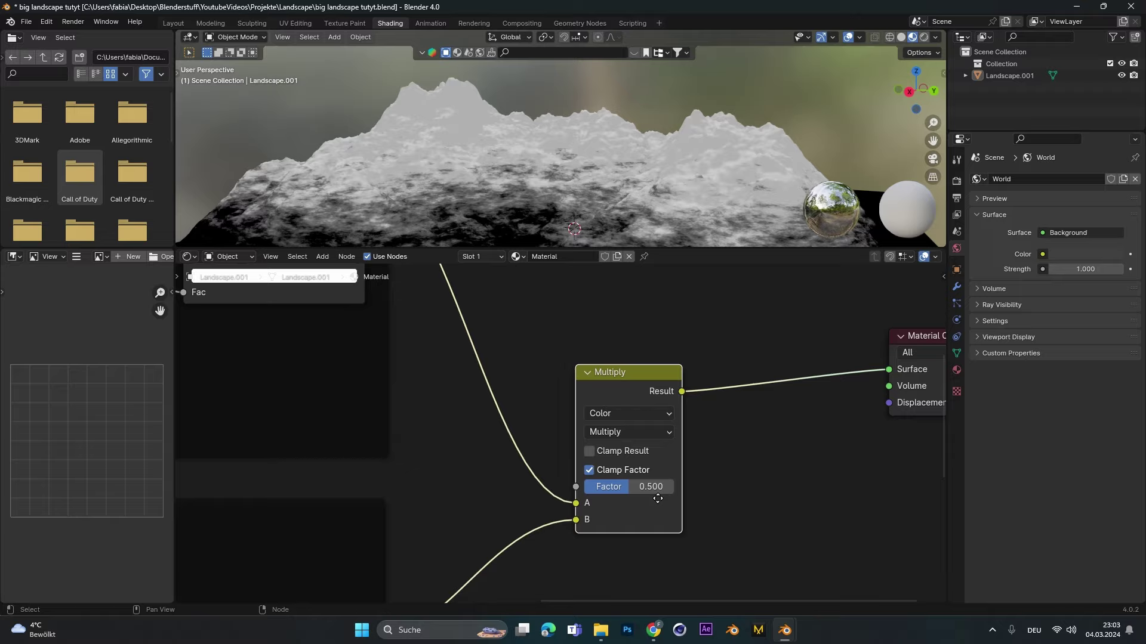
{"action": "middle_click_drag", "start_coordinate": [657, 497], "coordinate": [618, 480]}
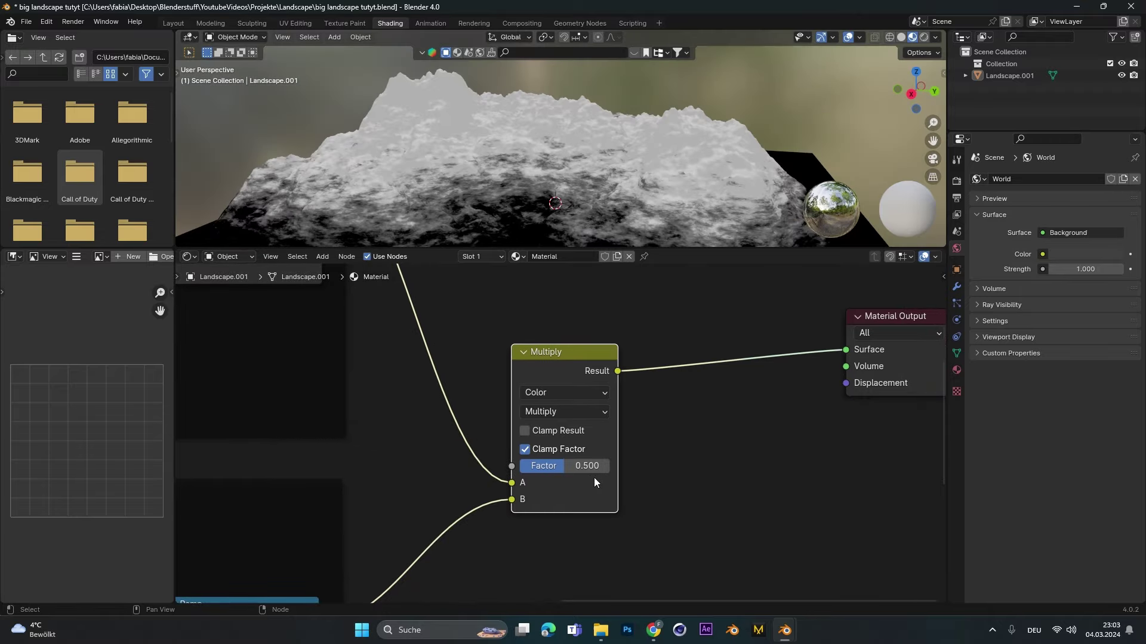
{"action": "left_click_drag", "start_coordinate": [588, 467], "coordinate": [633, 467]}
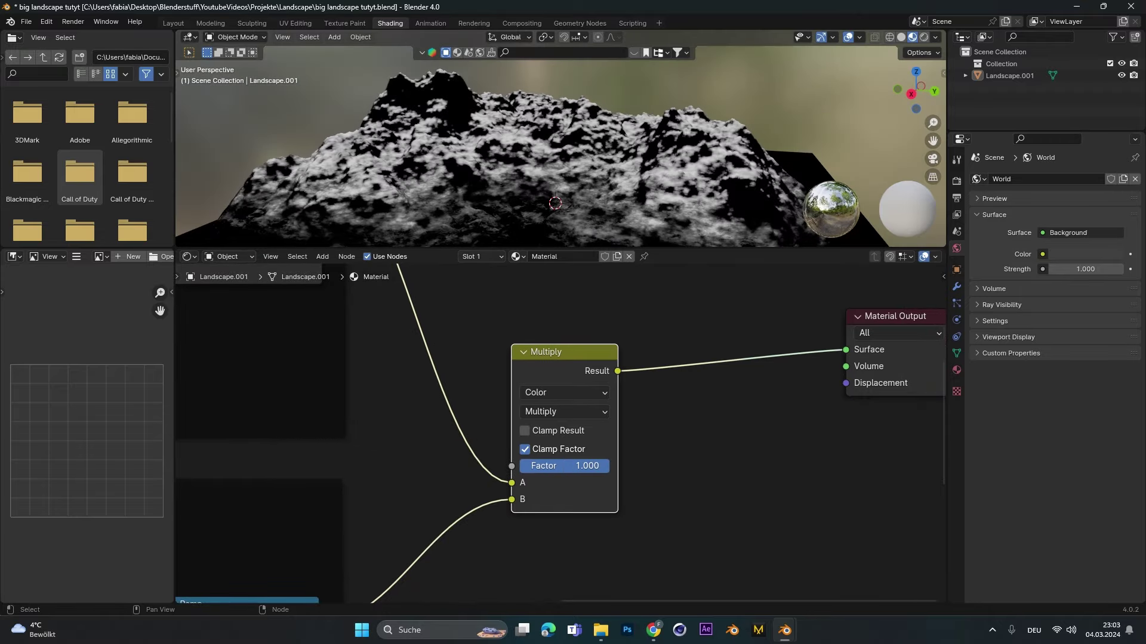
{"action": "left_click", "coordinate": [669, 122]}
{"action": "middle_click_drag", "start_coordinate": [680, 120], "coordinate": [571, 145]}
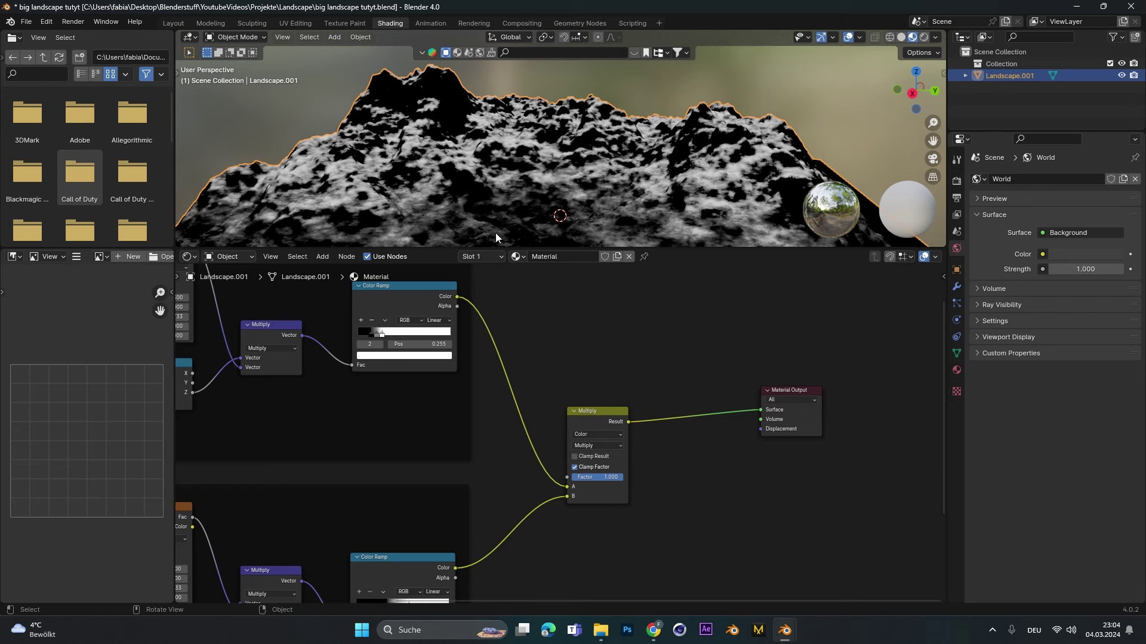
Shift the lower frame's Color Ramp stops toward the dark end, placing the white stop at 0.405
{"action": "middle_click_drag", "start_coordinate": [418, 491], "coordinate": [490, 394]}
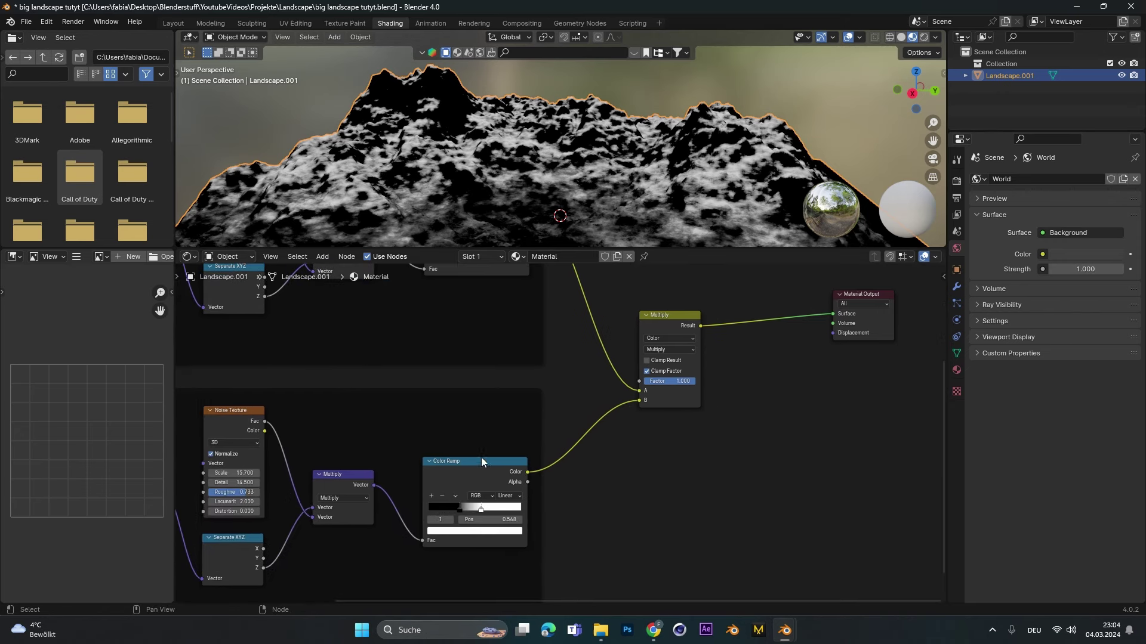
{"action": "scroll", "coordinate": [480, 465], "scroll_direction": "up", "scroll_amount": 2}
{"action": "scroll", "coordinate": [480, 472], "scroll_direction": "up", "scroll_amount": 3}
{"action": "mouse_move", "coordinate": [446, 547]}
{"action": "left_mouse_down"}
{"action": "mouse_move", "coordinate": [392, 546]}
{"action": "mouse_move", "coordinate": [417, 546]}
{"action": "left_mouse_up"}
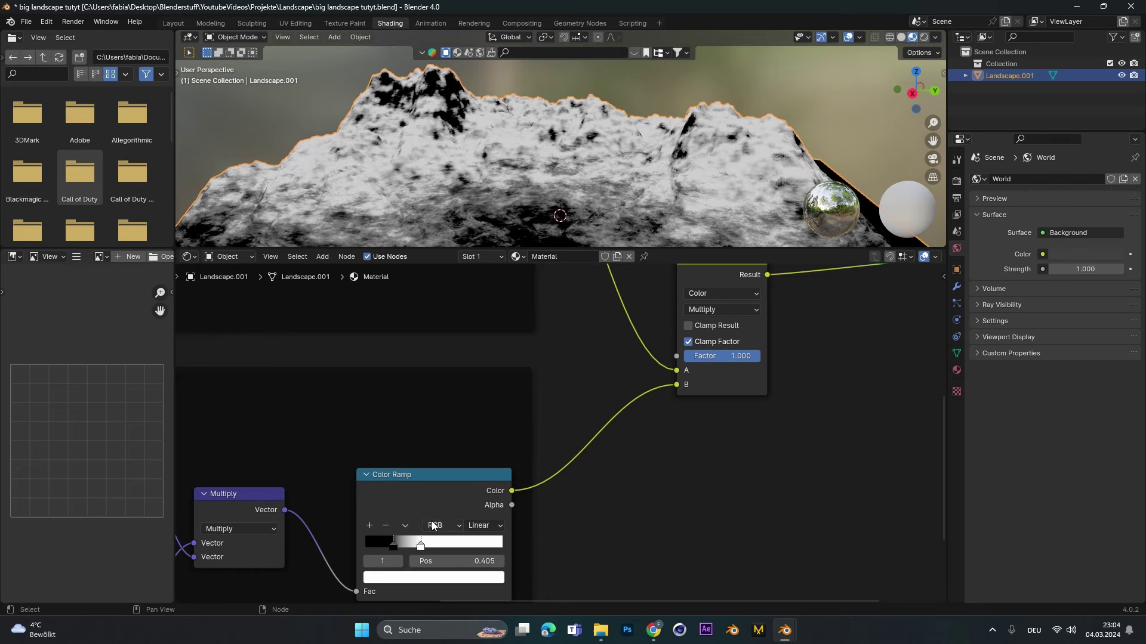
Fine-tune the mask Color Ramps, placing the upper ramp's black stop at 0.114 and the lower ramp's white stop at 0.441
{"action": "middle_click_drag", "start_coordinate": [582, 157], "coordinate": [625, 173]}
{"action": "middle_click_drag", "start_coordinate": [496, 342], "coordinate": [582, 440]}
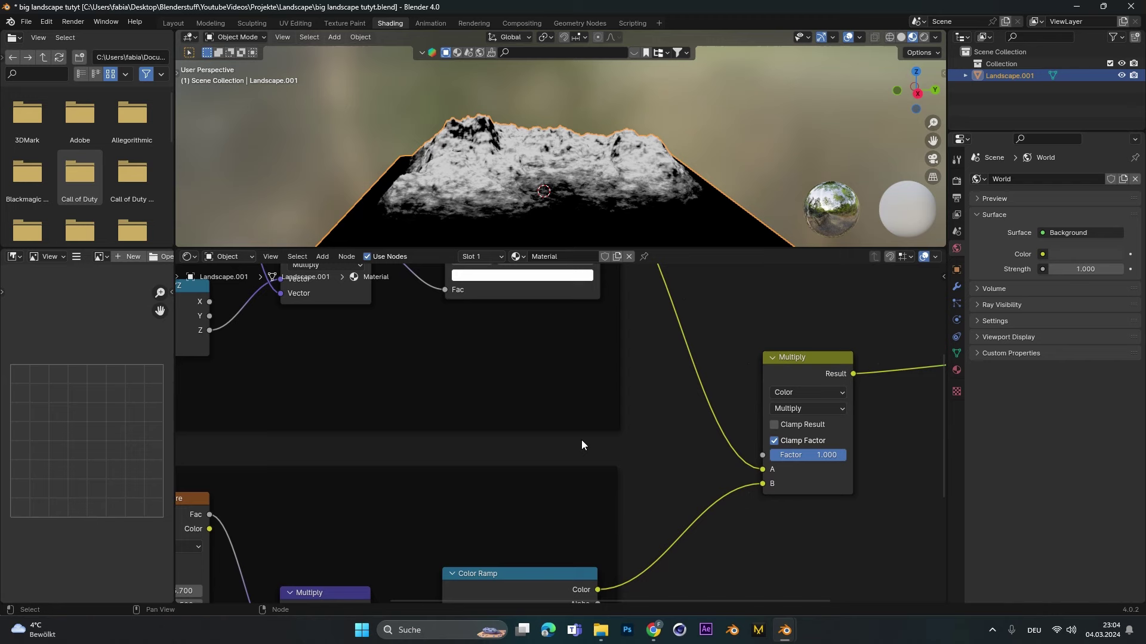
{"action": "scroll", "coordinate": [581, 441], "scroll_direction": "up", "scroll_amount": 5}
{"action": "middle_click_drag", "start_coordinate": [537, 338], "coordinate": [515, 508]}
{"action": "mouse_move", "coordinate": [411, 325]}
{"action": "left_mouse_down"}
{"action": "mouse_move", "coordinate": [398, 325]}
{"action": "mouse_move", "coordinate": [429, 327]}
{"action": "left_mouse_up"}
{"action": "left_click", "coordinate": [732, 156]}
{"action": "middle_click_drag", "start_coordinate": [731, 157], "coordinate": [691, 170]}
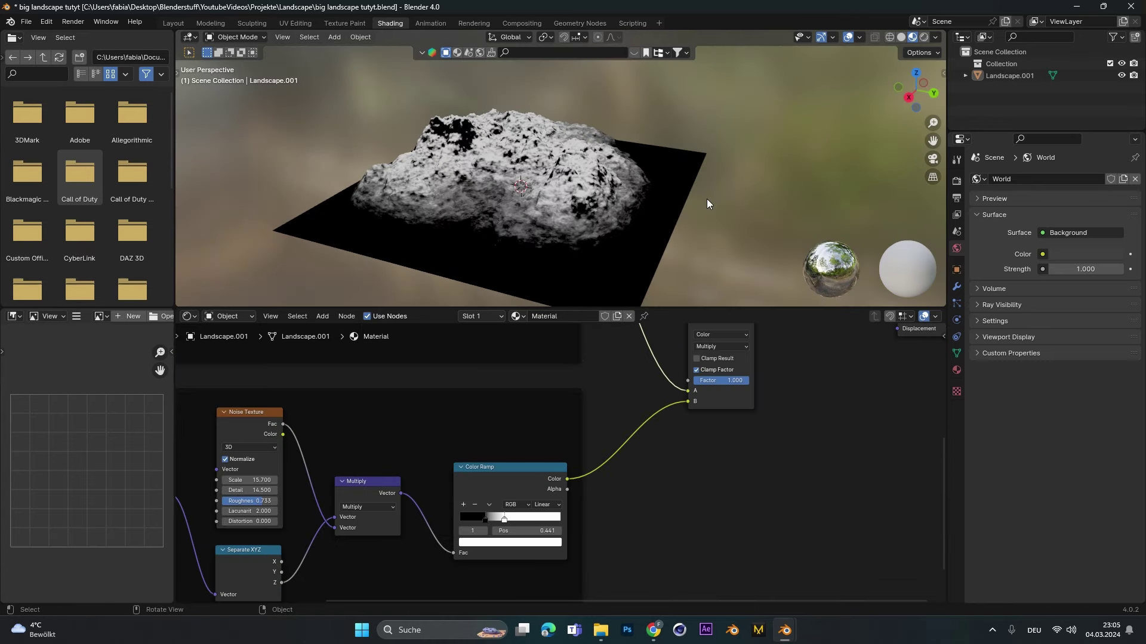
{"action": "left_click", "coordinate": [596, 185]}
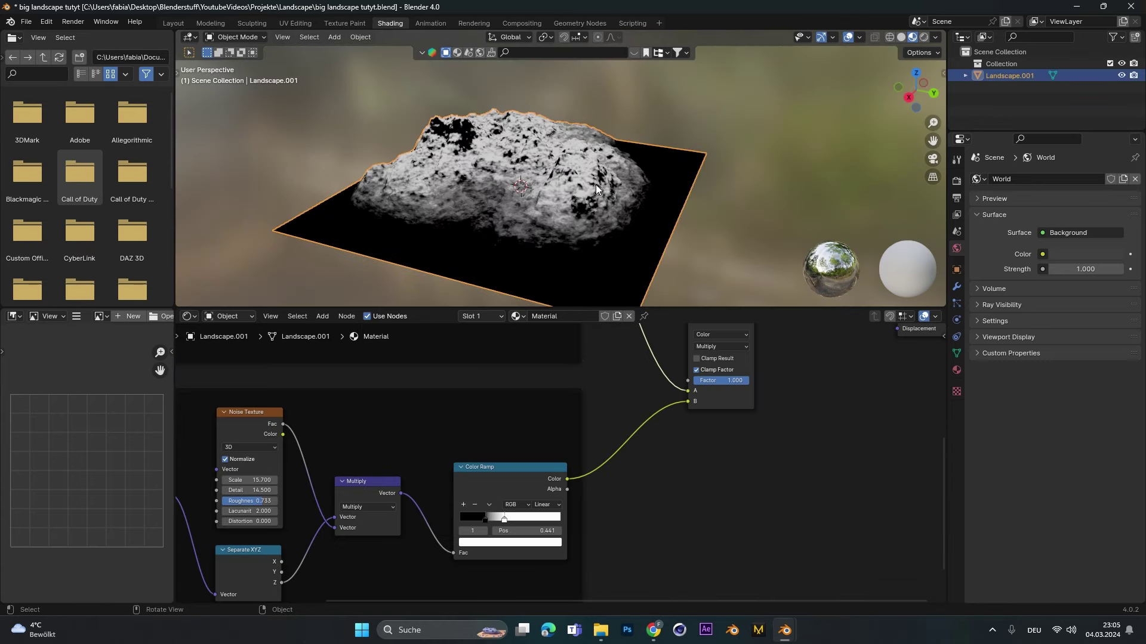
{"action": "left_click", "coordinate": [701, 251]}
Add a Principled BSDF node below the framed groups and give it a green base color with hue 0.324, saturation 0.915 and value 0.165
{"action": "scroll", "coordinate": [701, 252], "scroll_direction": "down", "scroll_amount": 2}
{"action": "scroll", "coordinate": [645, 507], "scroll_direction": "down", "scroll_amount": 7}
{"action": "middle_click_drag", "start_coordinate": [644, 537], "coordinate": [623, 395]}
{"action": "key", "text": "shift+a"}
{"action": "left_click", "coordinate": [542, 443]}
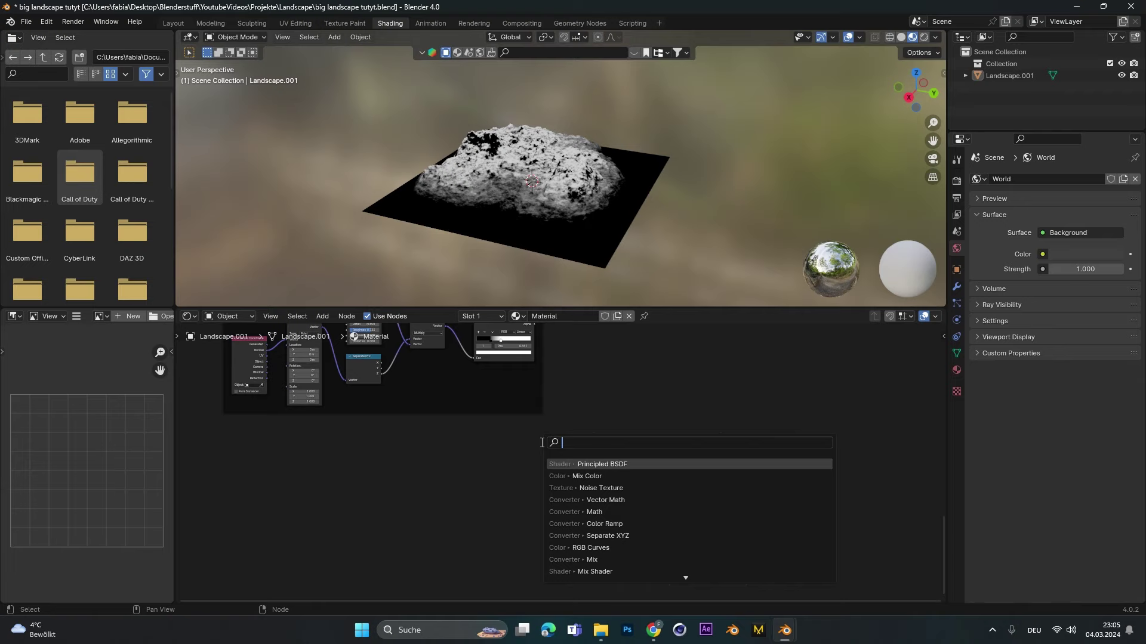
{"action": "left_click", "coordinate": [609, 465]}
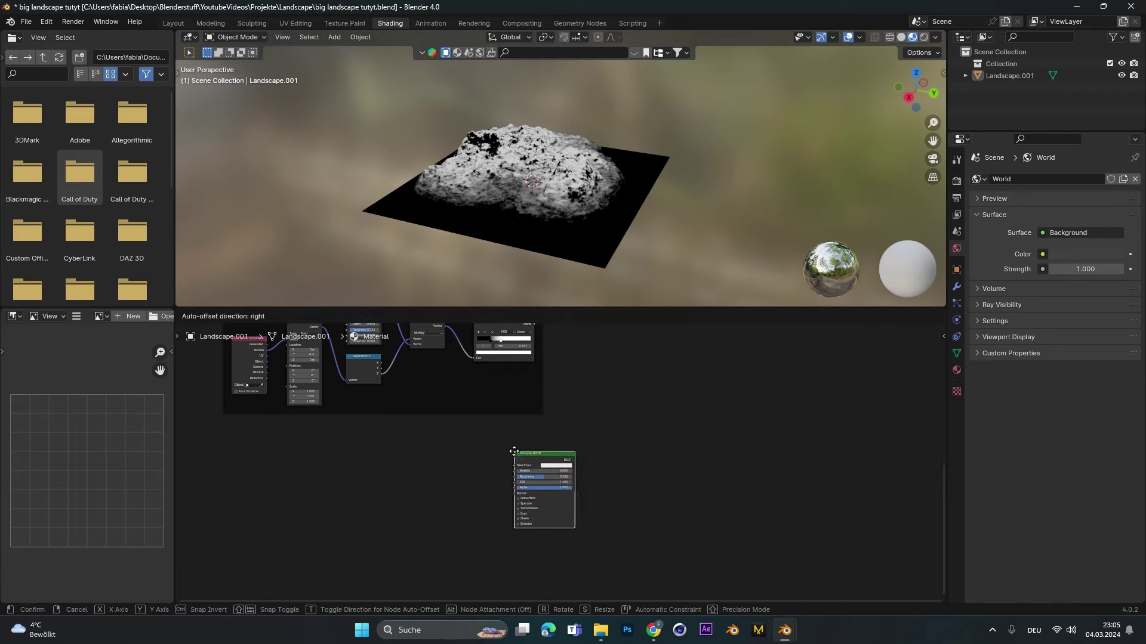
{"action": "left_click", "coordinate": [565, 469]}
{"action": "left_click", "coordinate": [554, 380]}
{"action": "left_click", "coordinate": [605, 326]}
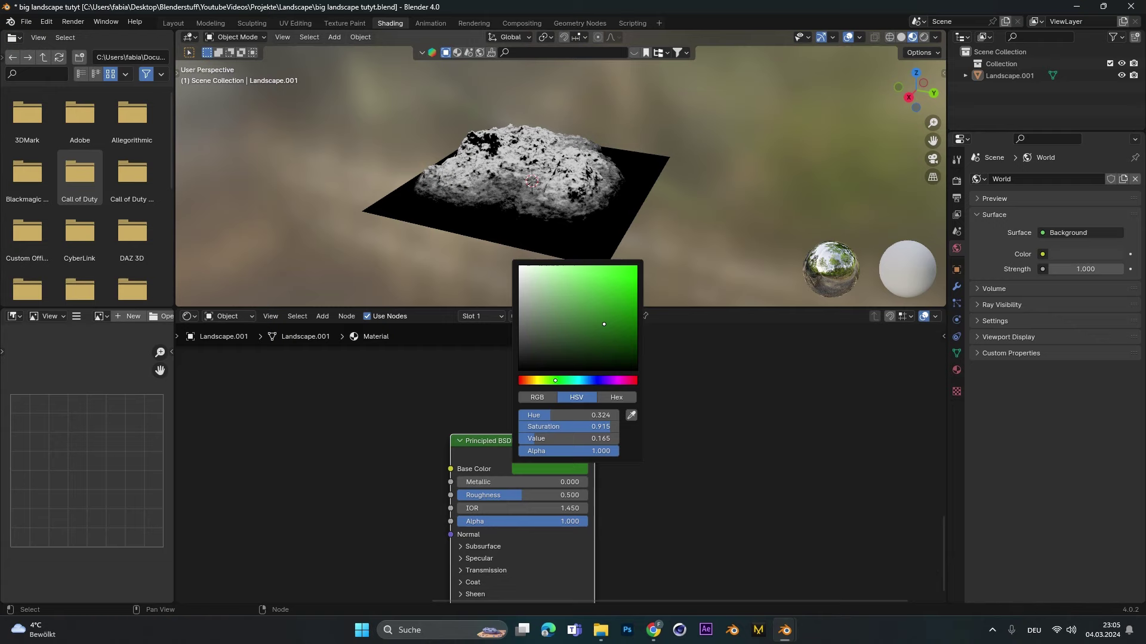
{"action": "scroll", "coordinate": [693, 471], "scroll_direction": "down", "scroll_amount": 2}
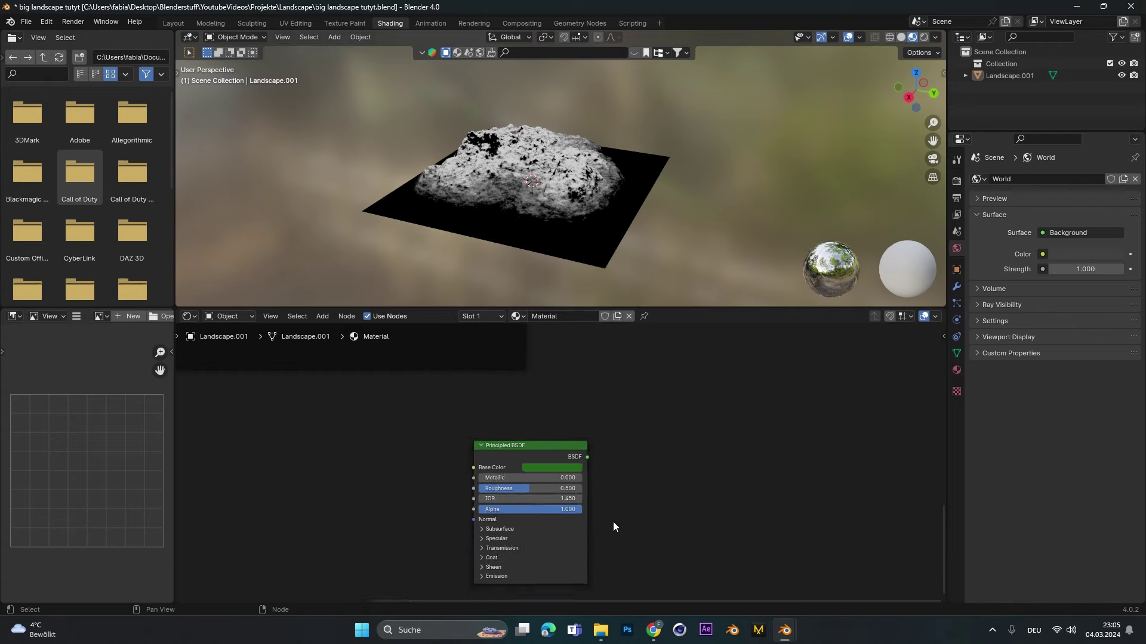
Add a second Principled BSDF node with the default white base color below the green one
{"action": "middle_click_drag", "start_coordinate": [614, 521], "coordinate": [601, 390]}
{"action": "key", "text": "shift+a"}
{"action": "left_click", "coordinate": [492, 463]}
{"action": "left_click", "coordinate": [551, 483]}
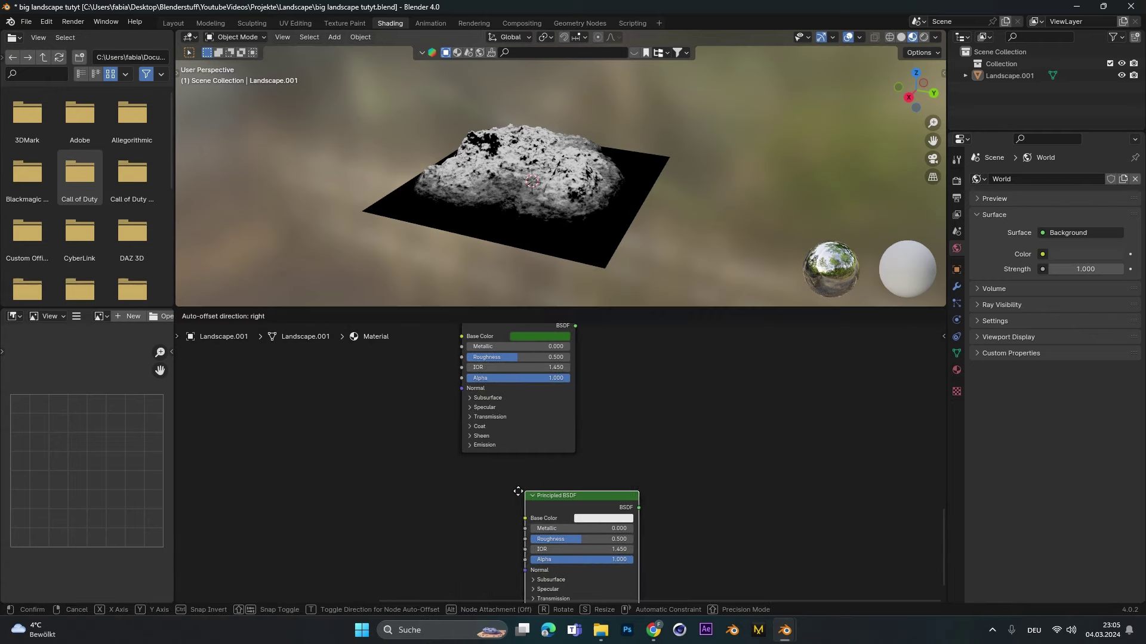
{"action": "left_click", "coordinate": [535, 505]}
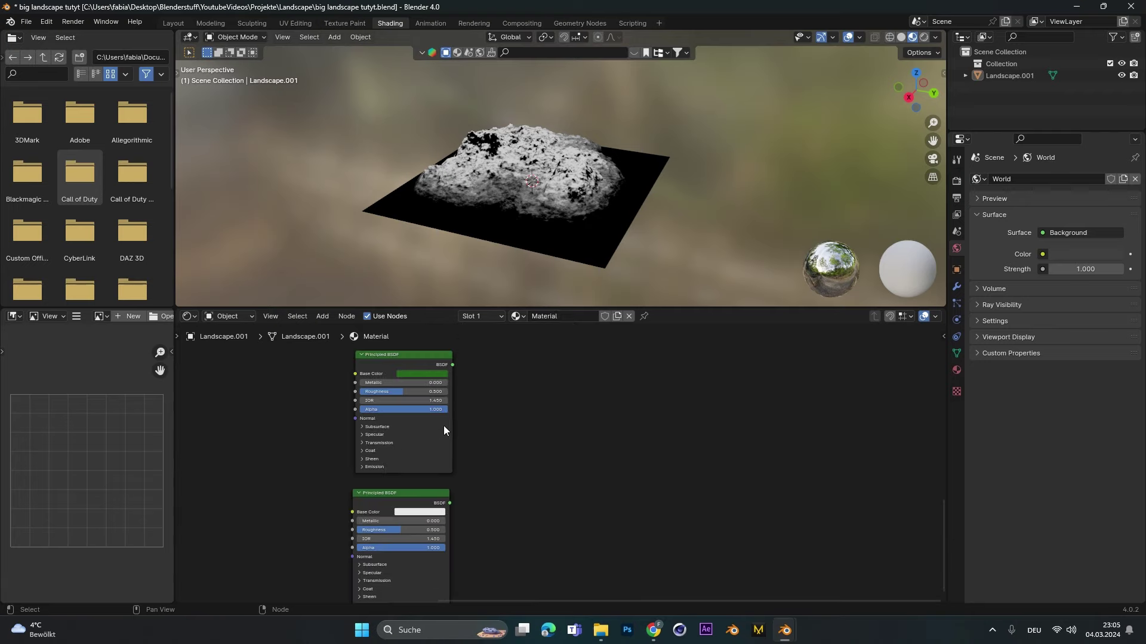
Add a Mix Shader node beside the two Principled BSDF nodes
{"action": "key", "text": "shift+a"}
{"action": "left_click", "coordinate": [596, 405]}
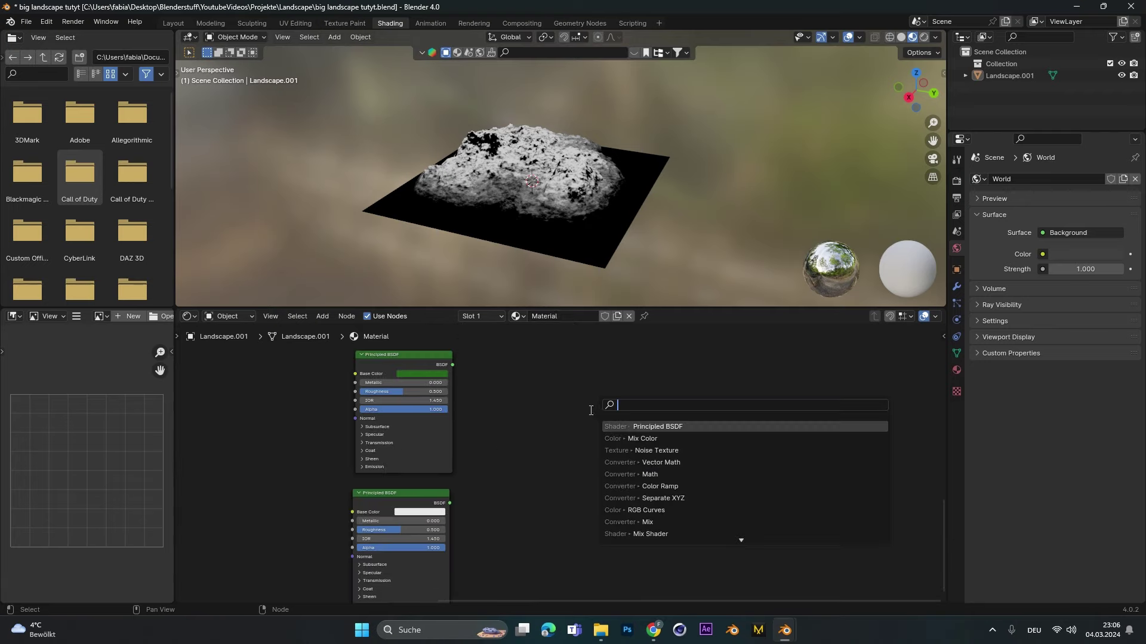
{"action": "type", "text": "mix"}
{"action": "left_click", "coordinate": [643, 448]}
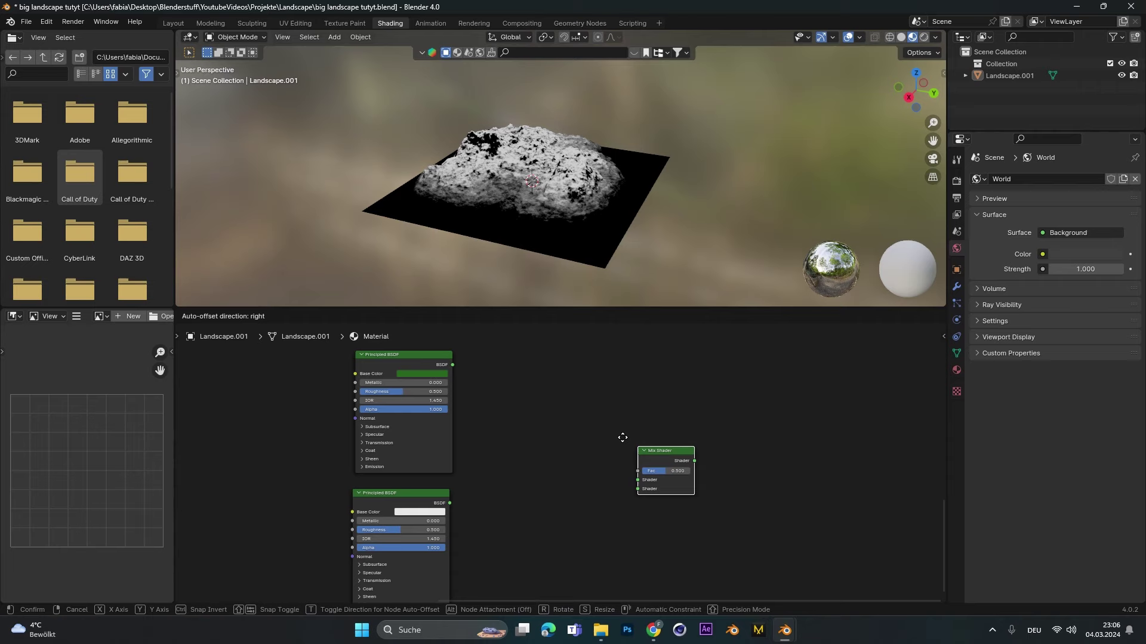
{"action": "left_click", "coordinate": [561, 420]}
Connect the green Principled BSDF to the Mix Shader's first shader input and the white one to its second
{"action": "scroll", "coordinate": [561, 420], "scroll_direction": "up", "scroll_amount": 1}
{"action": "left_click_drag", "start_coordinate": [424, 339], "coordinate": [561, 450]}
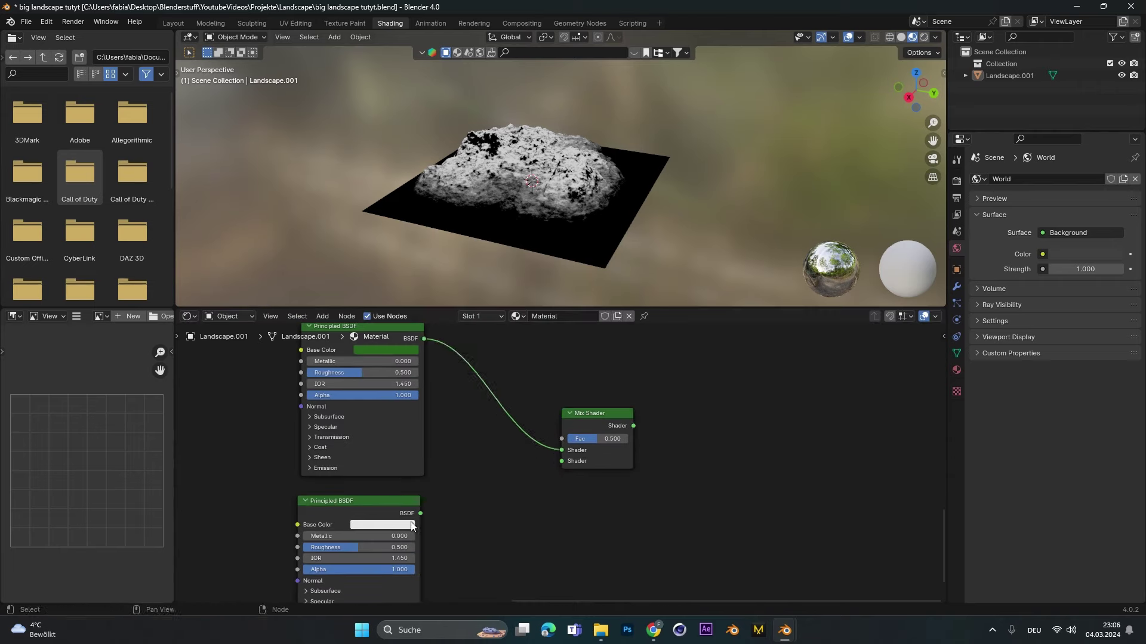
{"action": "left_click_drag", "start_coordinate": [420, 513], "coordinate": [482, 493]}
{"action": "left_click_drag", "start_coordinate": [563, 463], "coordinate": [562, 461]}
{"action": "scroll", "coordinate": [503, 459], "scroll_direction": "down", "scroll_amount": 2}
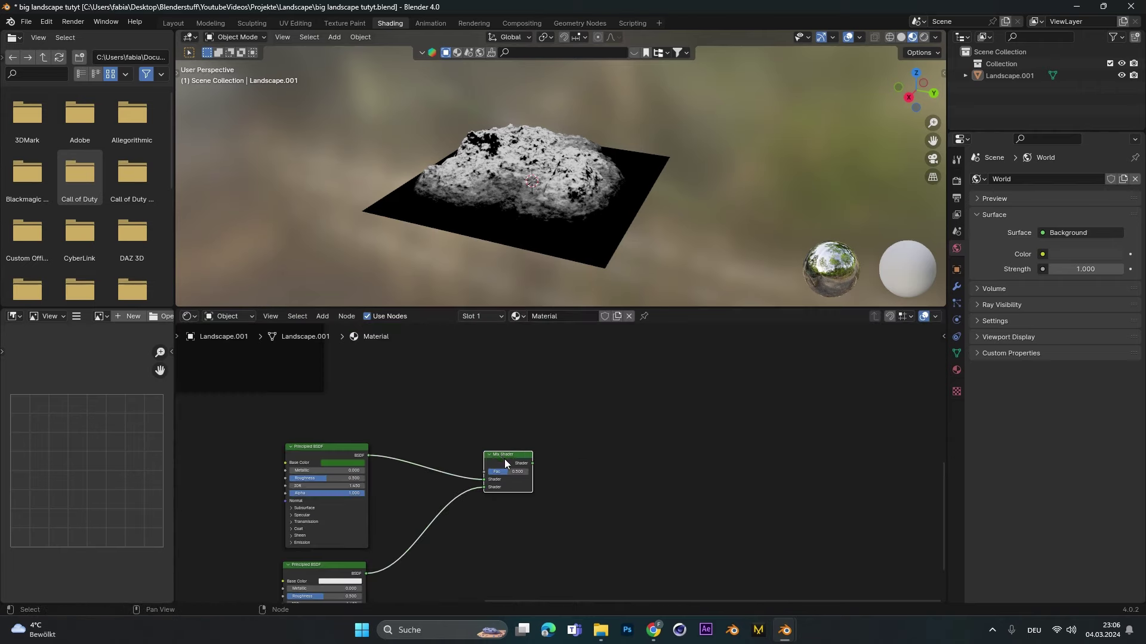
Move the Mix Shader up between the Multiply color node and the Material Output, and connect it to the output's Surface
{"action": "middle_click_drag", "start_coordinate": [504, 460], "coordinate": [507, 535]}
{"action": "left_click_drag", "start_coordinate": [508, 535], "coordinate": [507, 404]}
{"action": "middle_click_drag", "start_coordinate": [507, 404], "coordinate": [507, 492]}
{"action": "left_click_drag", "start_coordinate": [508, 494], "coordinate": [536, 397]}
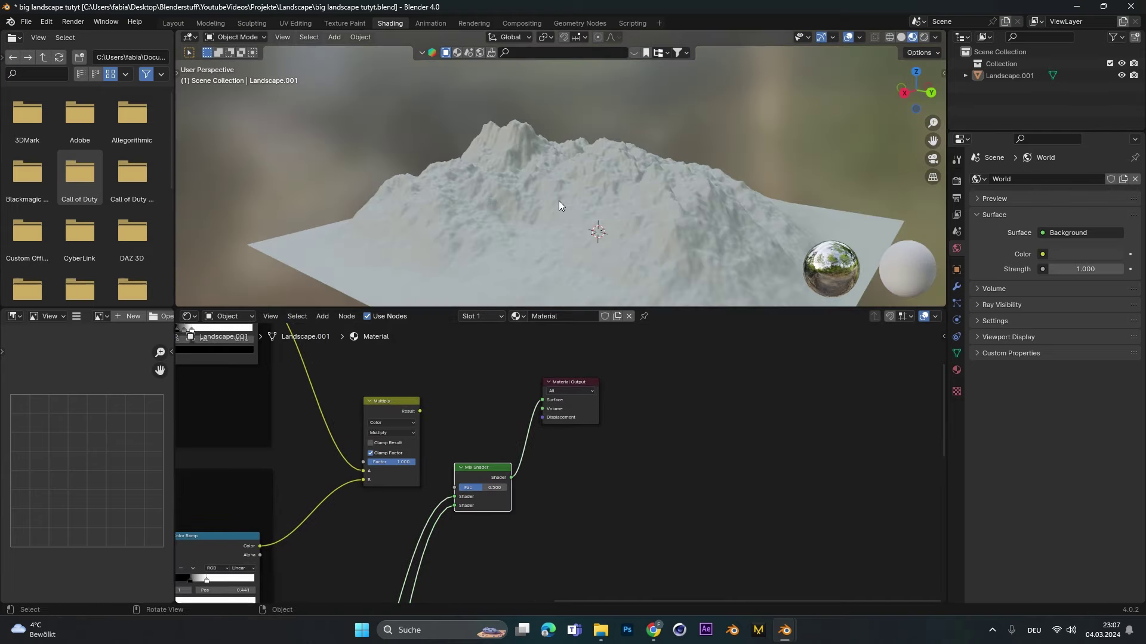
{"action": "middle_click_drag", "start_coordinate": [559, 205], "coordinate": [577, 204]}
Shift the Multiply color node away from the Mix Shader and connect its Result to the Mix Shader's Fac input
{"action": "mouse_move", "coordinate": [352, 414]}
{"action": "middle_mouse_down"}
{"action": "mouse_move", "coordinate": [422, 452]}
{"action": "mouse_move", "coordinate": [363, 430]}
{"action": "middle_mouse_up"}
{"action": "scroll", "coordinate": [505, 457], "scroll_direction": "up", "scroll_amount": 5}
{"action": "left_click_drag", "start_coordinate": [387, 408], "coordinate": [346, 419]}
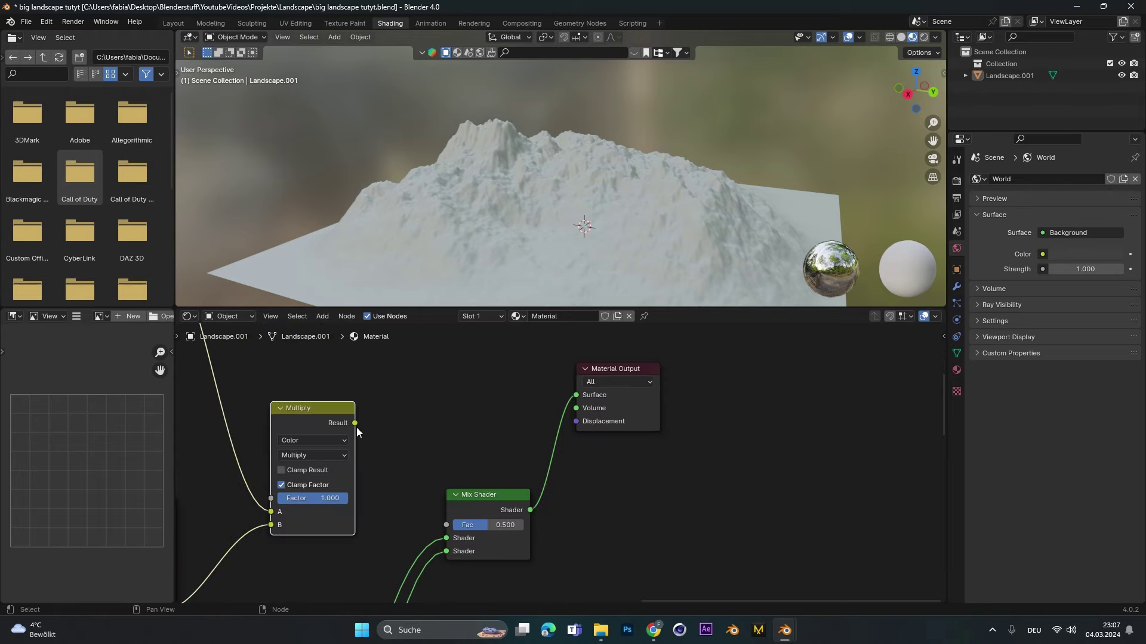
{"action": "scroll", "coordinate": [299, 470], "scroll_direction": "down", "scroll_amount": 2}
{"action": "middle_click_drag", "start_coordinate": [299, 470], "coordinate": [477, 469]}
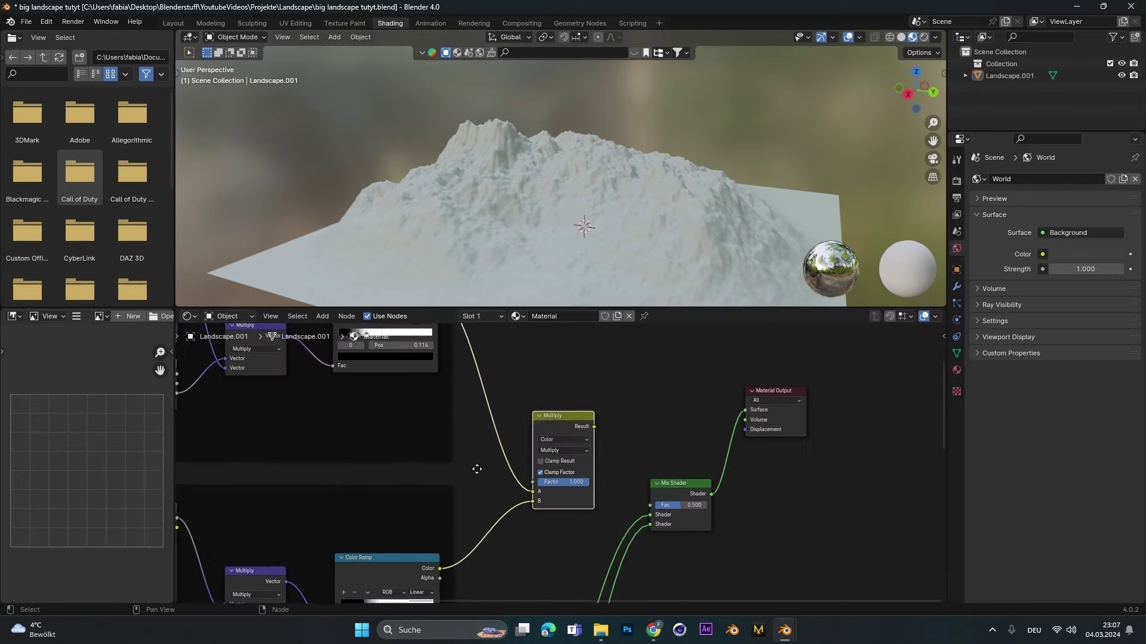
{"action": "scroll", "coordinate": [478, 471], "scroll_direction": "down", "scroll_amount": 2}
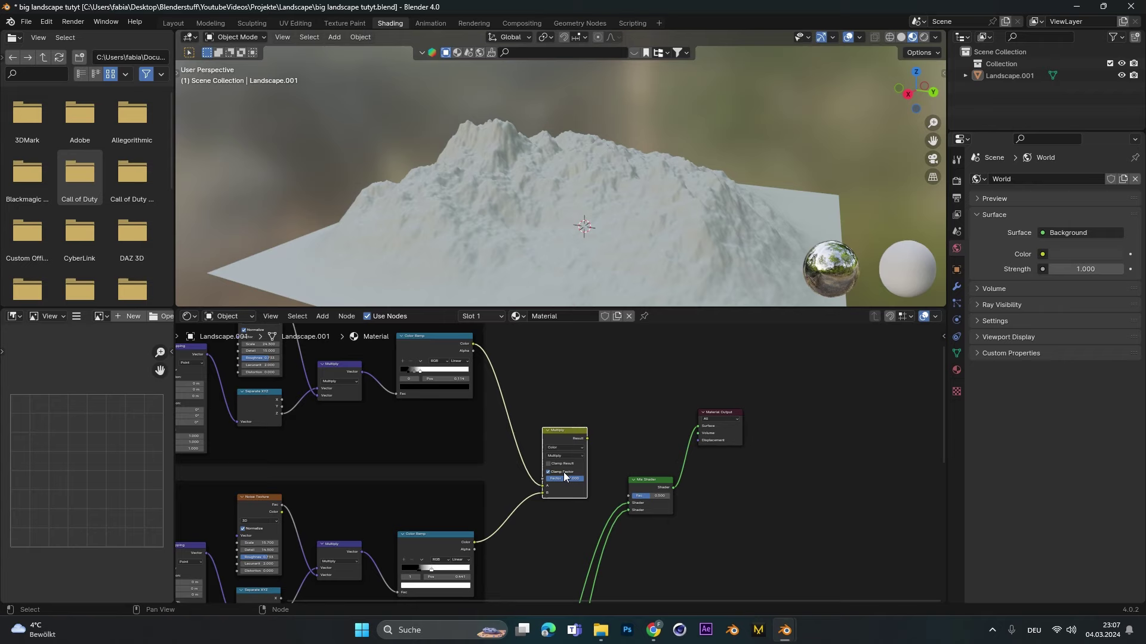
{"action": "middle_click_drag", "start_coordinate": [563, 471], "coordinate": [496, 463]}
{"action": "scroll", "coordinate": [521, 464], "scroll_direction": "up", "scroll_amount": 4}
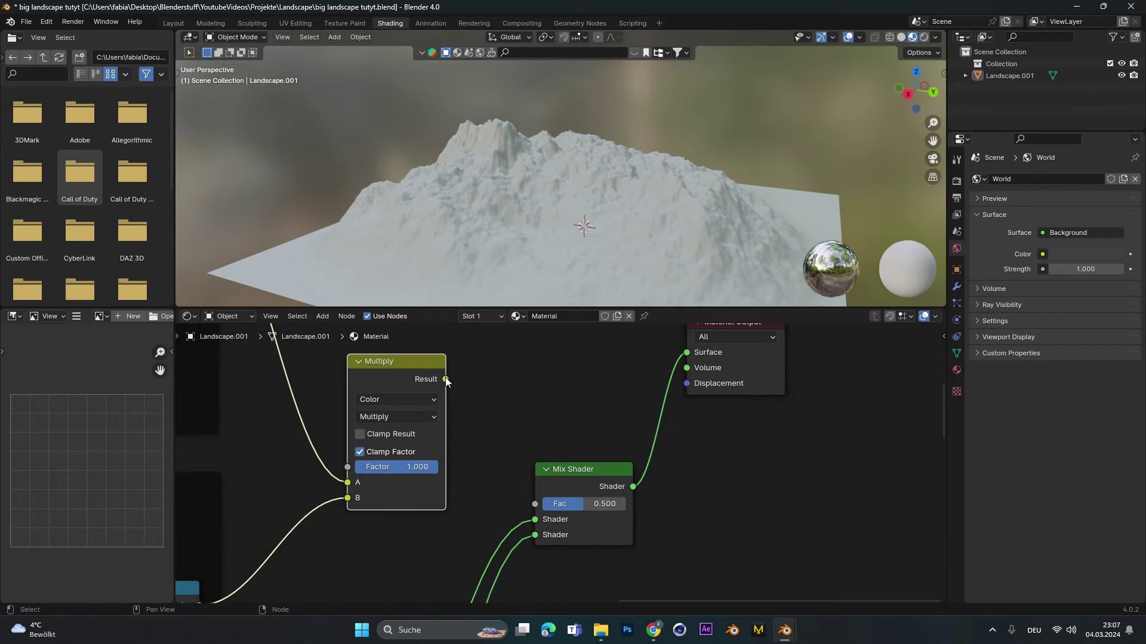
{"action": "left_click_drag", "start_coordinate": [446, 379], "coordinate": [535, 505]}
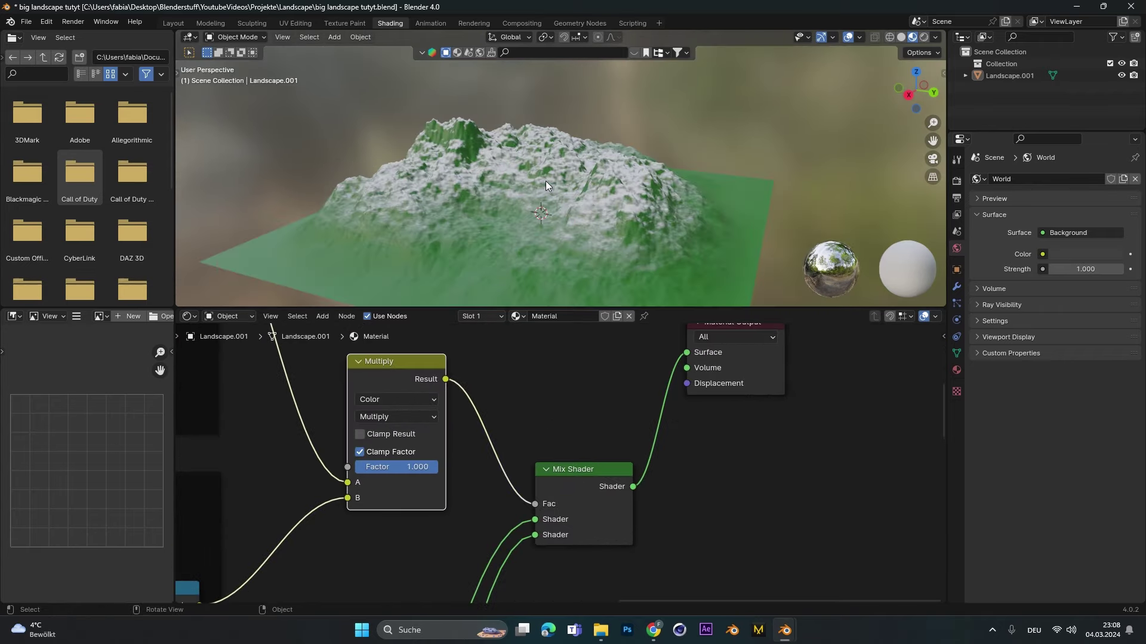
Examine the mixed material on the mountain, look at the local Megascans surfaces in Quixel Bridge, and return to Blender
{"action": "scroll", "coordinate": [546, 181], "scroll_direction": "up", "scroll_amount": 3}
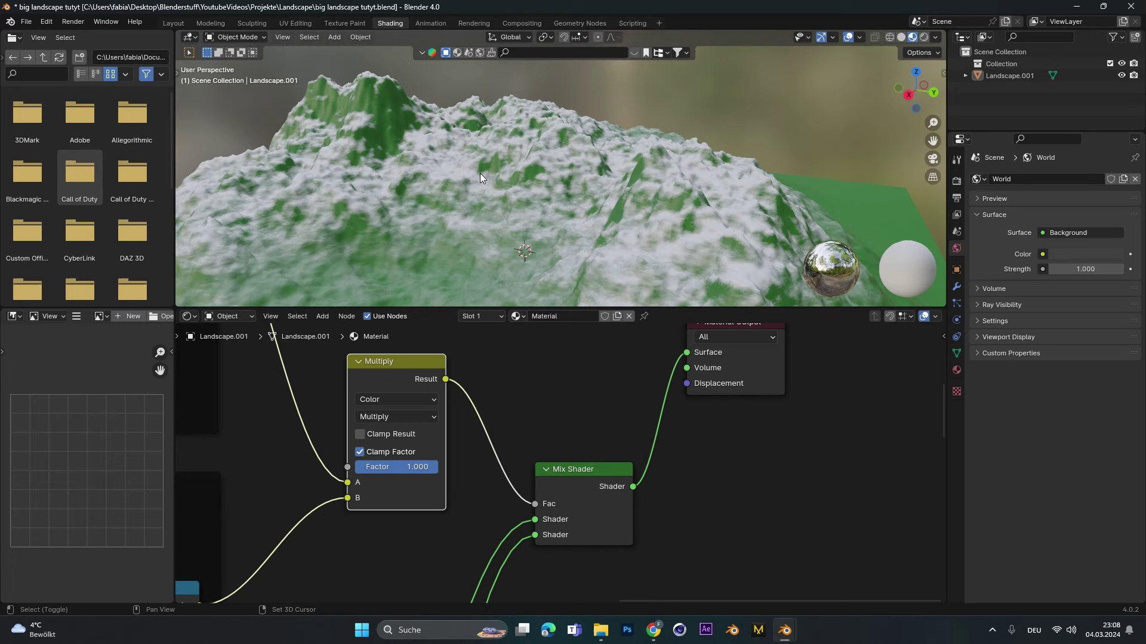
{"action": "middle_click_drag", "start_coordinate": [480, 173], "coordinate": [531, 174], "text": "shift"}
{"action": "scroll", "coordinate": [549, 163], "scroll_direction": "down", "scroll_amount": 5}
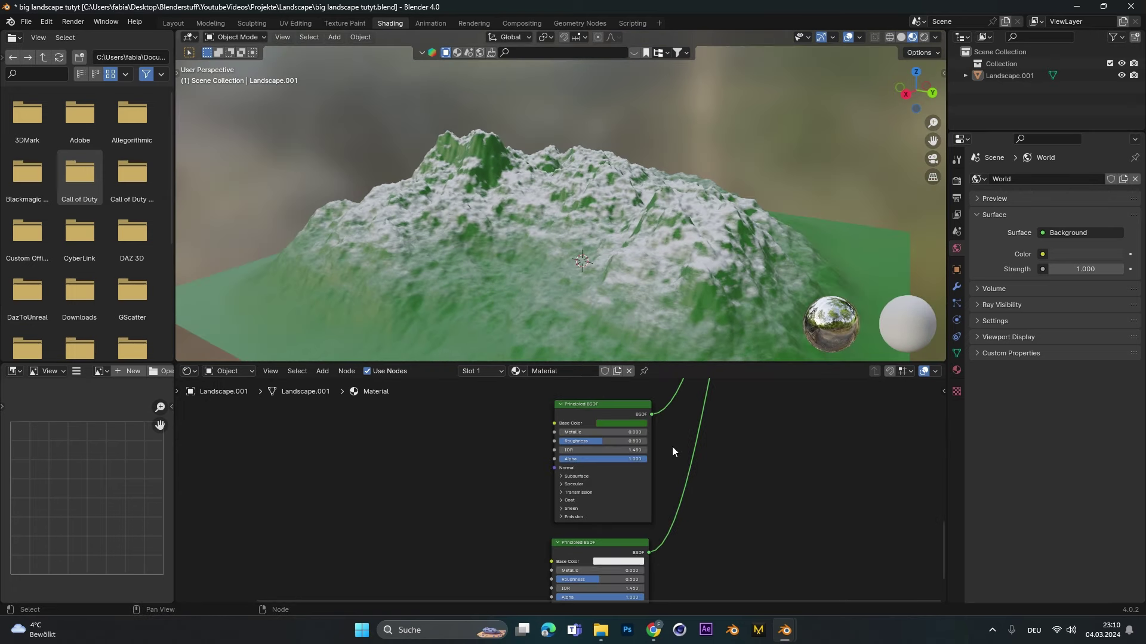
{"action": "left_click", "coordinate": [599, 408]}
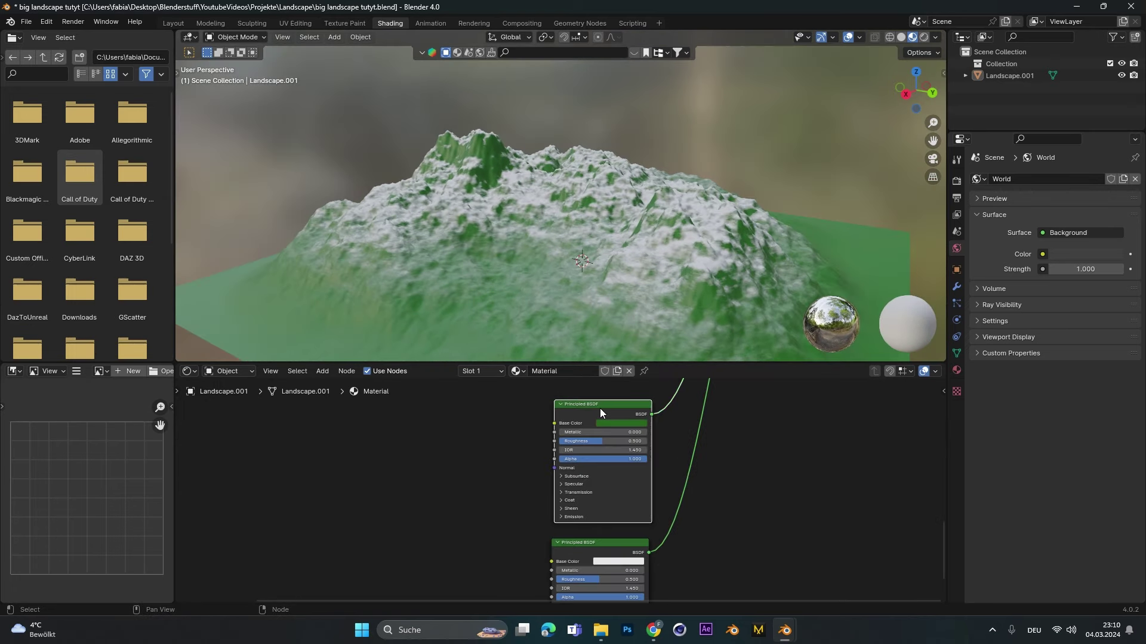
{"action": "left_click", "coordinate": [605, 548]}
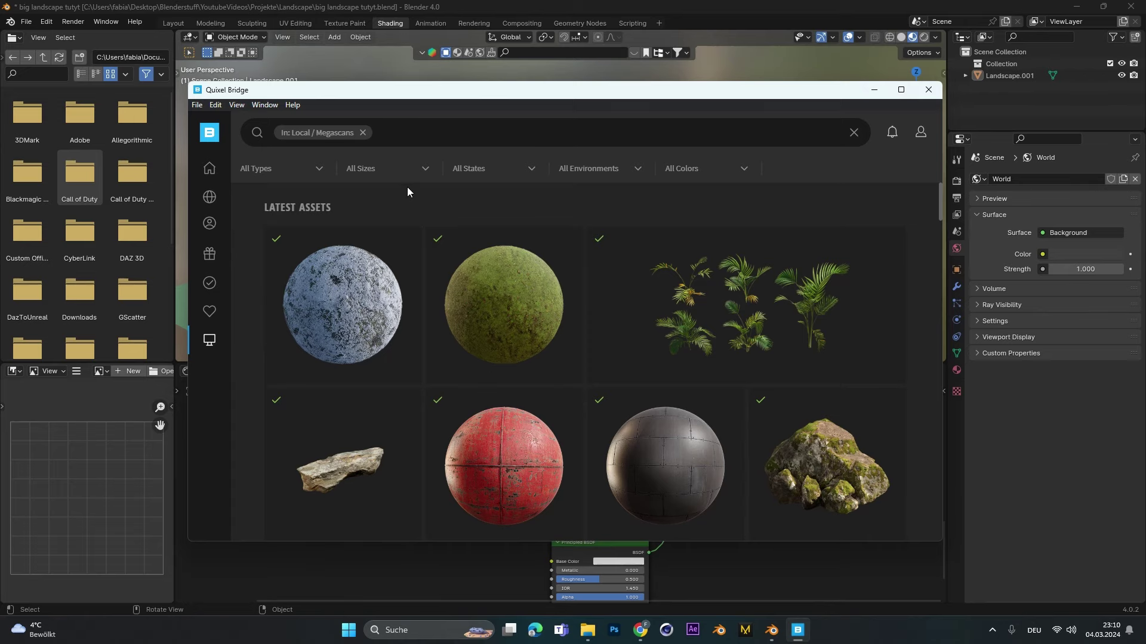
{"action": "left_click", "coordinate": [872, 92]}
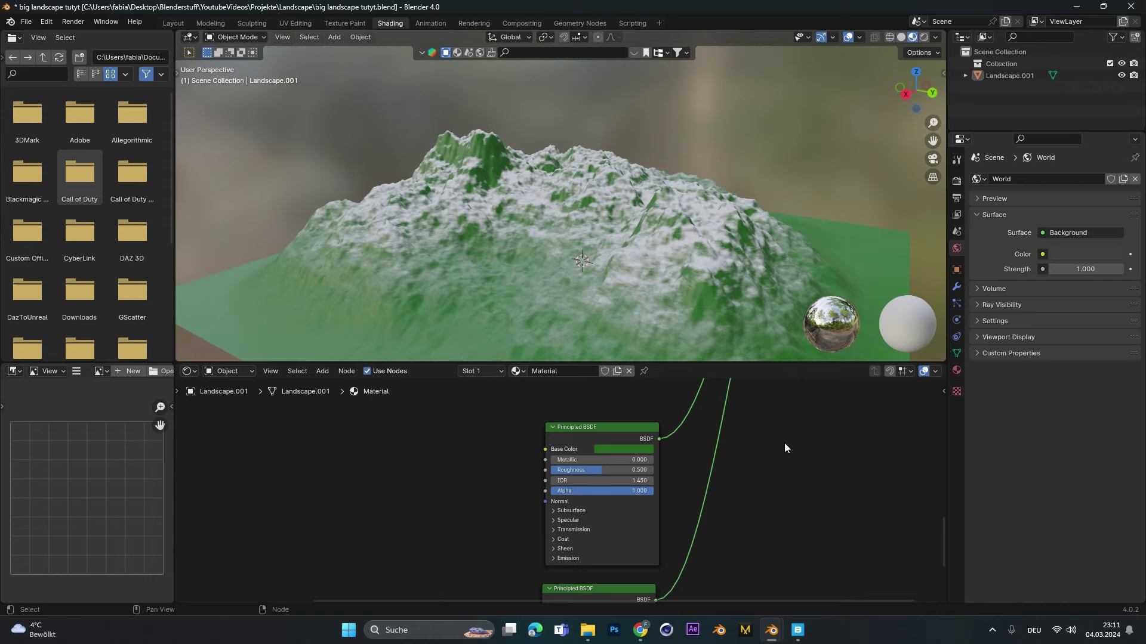
Start the Principled Texture Setup for the green Principled BSDF and browse to the ground_forest_vlsqeips texture folder
{"action": "left_click_drag", "start_coordinate": [575, 434], "coordinate": [568, 424]}
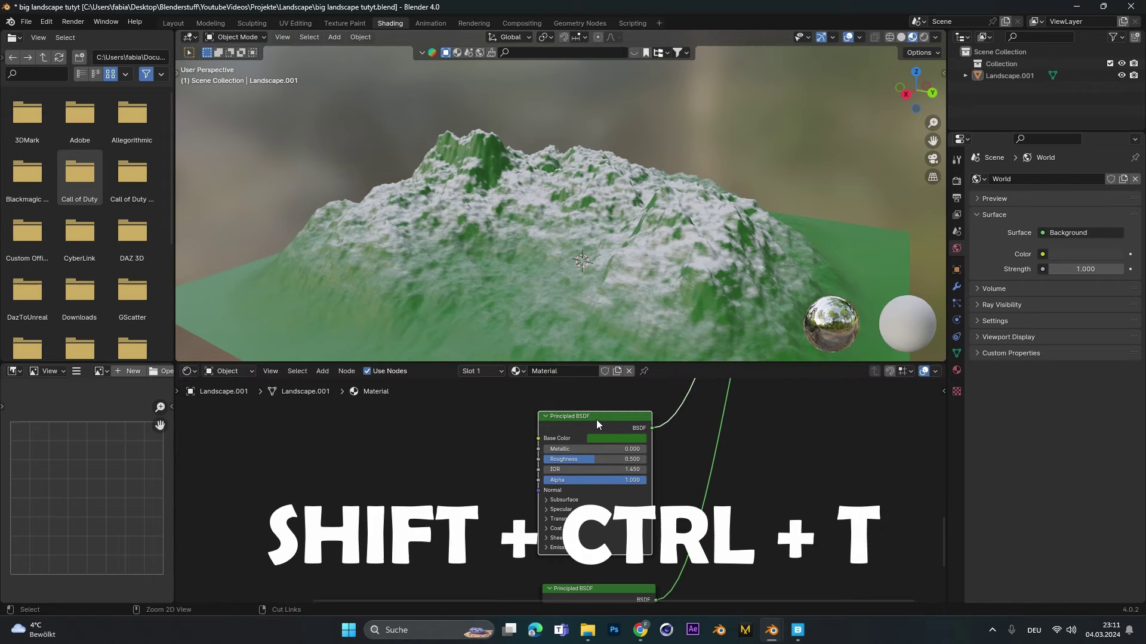
{"action": "key", "text": "ctrl+shift+t"}
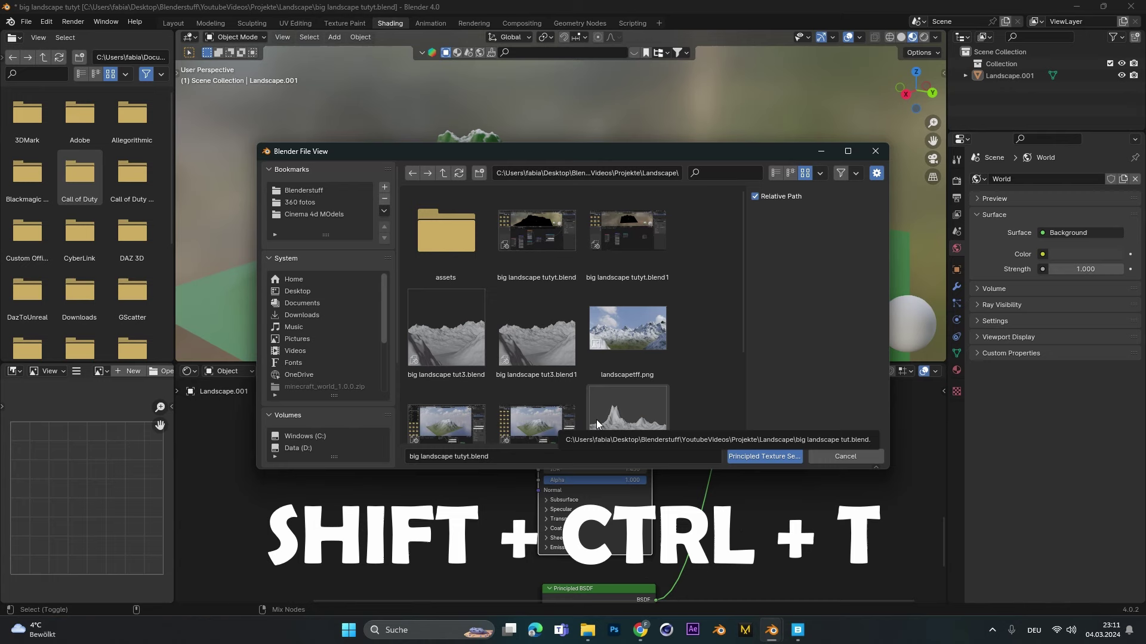
{"action": "scroll", "coordinate": [358, 423], "scroll_direction": "down", "scroll_amount": 3}
{"action": "left_click", "coordinate": [333, 450]}
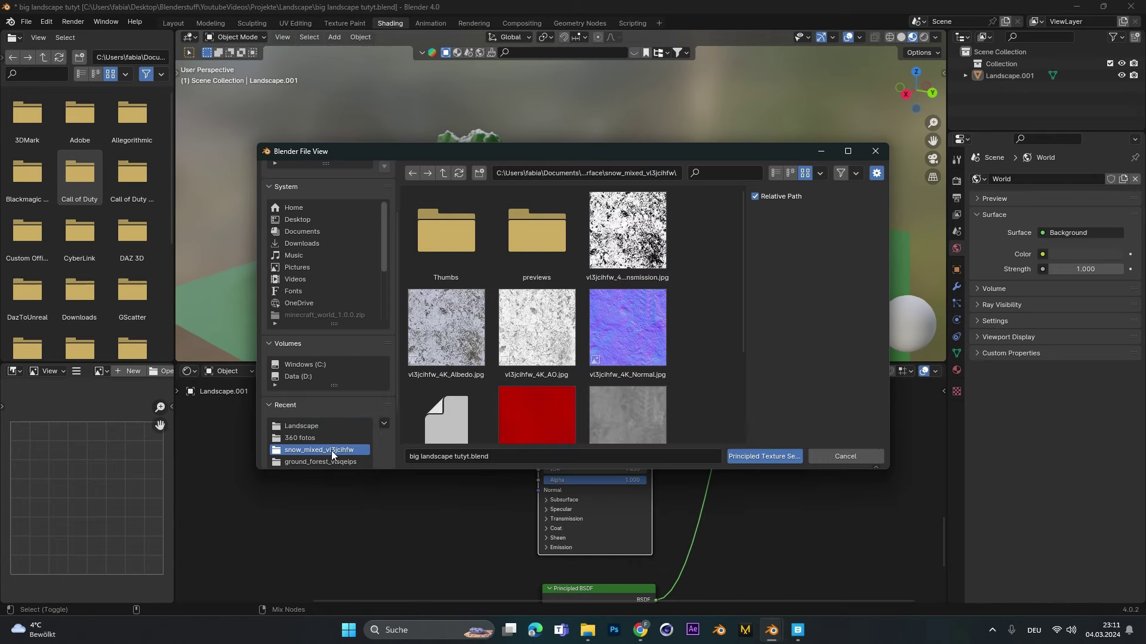
{"action": "left_click", "coordinate": [329, 462]}
{"action": "scroll", "coordinate": [329, 442], "scroll_direction": "down", "scroll_amount": 2}
{"action": "scroll", "coordinate": [490, 376], "scroll_direction": "down", "scroll_amount": 2}
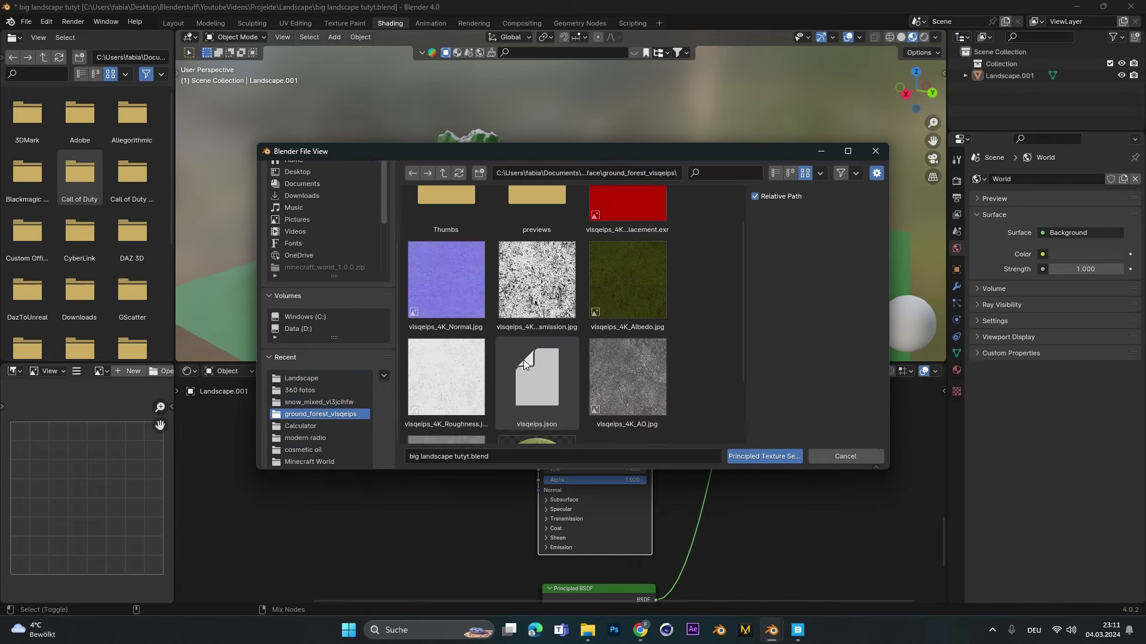
Load the vlsqeips 4K Albedo, Normal and Roughness maps into the green Principled BSDF
{"action": "left_click", "coordinate": [636, 281]}
{"action": "left_click", "coordinate": [467, 286], "text": "ctrl"}
{"action": "left_click", "coordinate": [464, 375], "text": "ctrl"}
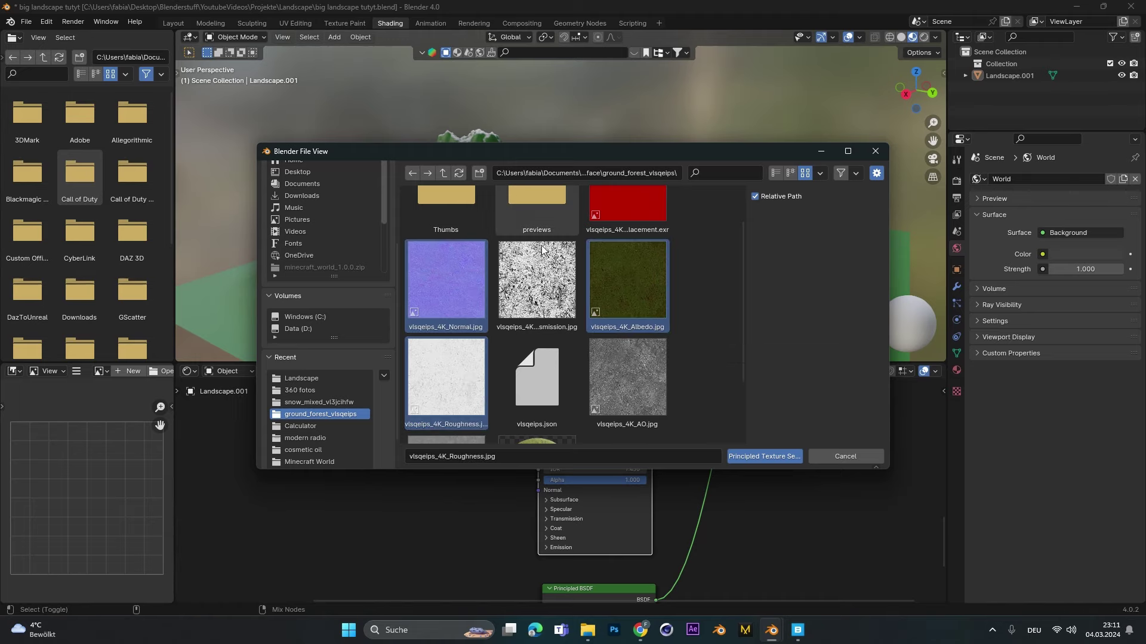
{"action": "scroll", "coordinate": [604, 323], "scroll_direction": "down", "scroll_amount": 2}
{"action": "scroll", "coordinate": [560, 352], "scroll_direction": "up", "scroll_amount": 4}
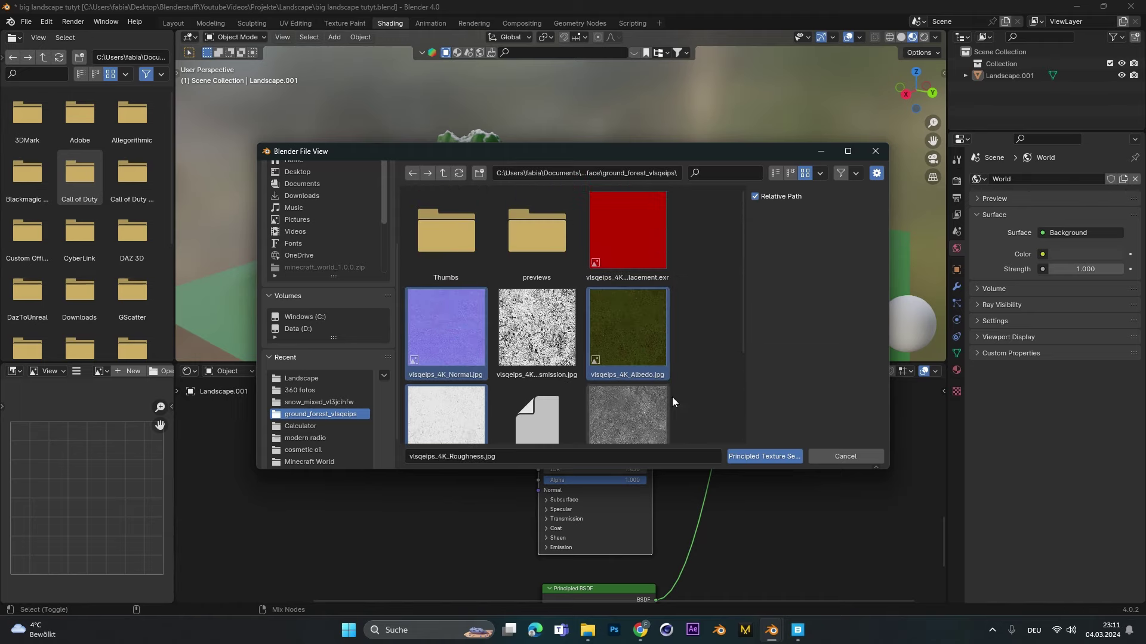
{"action": "left_click", "coordinate": [751, 457]}
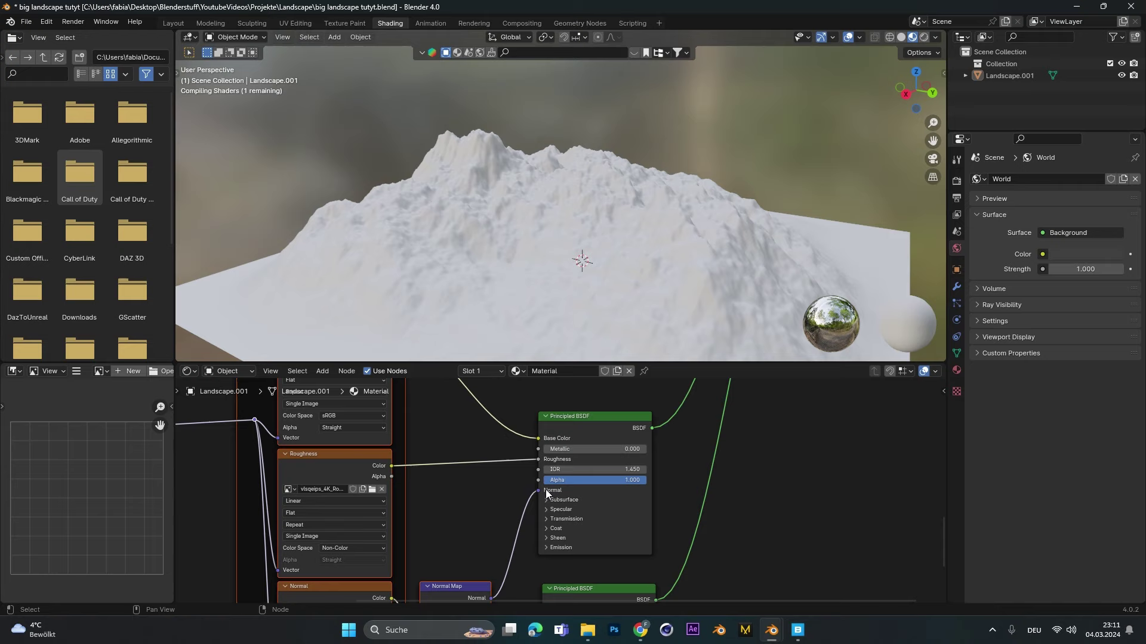
{"action": "scroll", "coordinate": [545, 490], "scroll_direction": "down", "scroll_amount": 1}
{"action": "scroll", "coordinate": [543, 490], "scroll_direction": "down", "scroll_amount": 5}
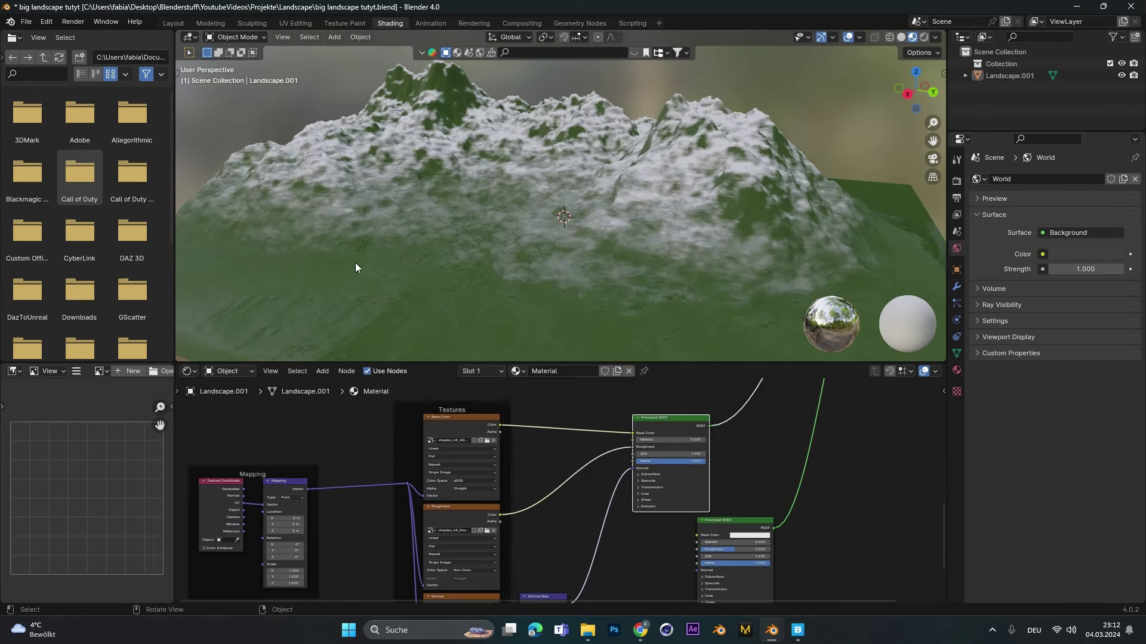
Unwrap the entire landscape mesh with Smart UV Project using a 66° angle limit, and return to Object Mode
{"action": "middle_click_drag", "start_coordinate": [356, 263], "coordinate": [600, 214]}
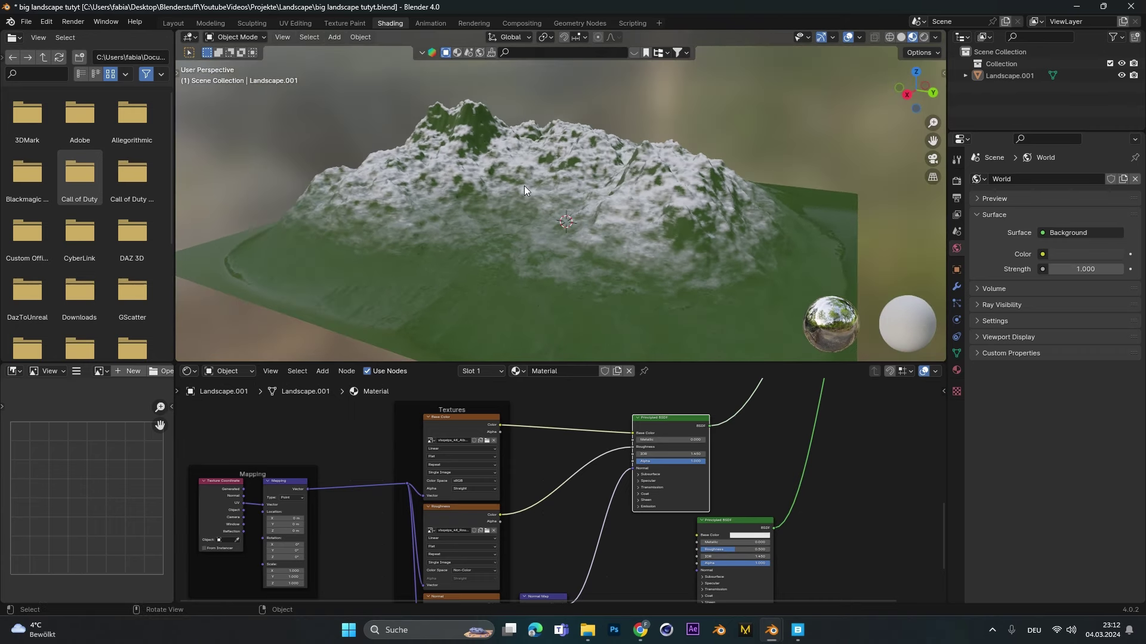
{"action": "left_click", "coordinate": [506, 174]}
{"action": "middle_click_drag", "start_coordinate": [506, 174], "coordinate": [479, 172]}
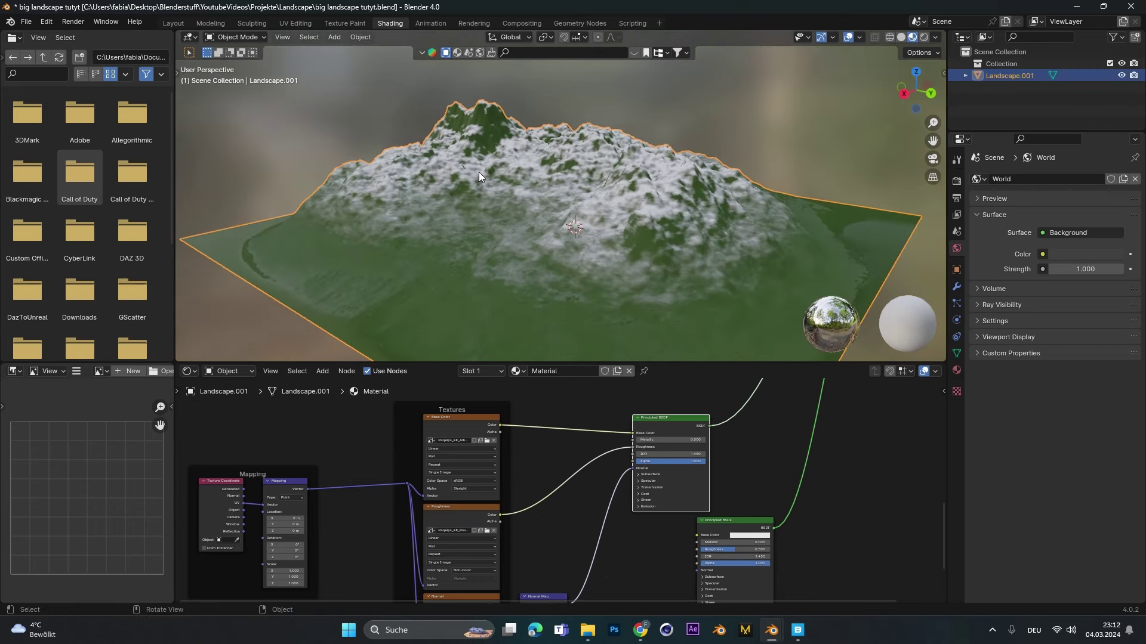
{"action": "key", "text": "Tab"}
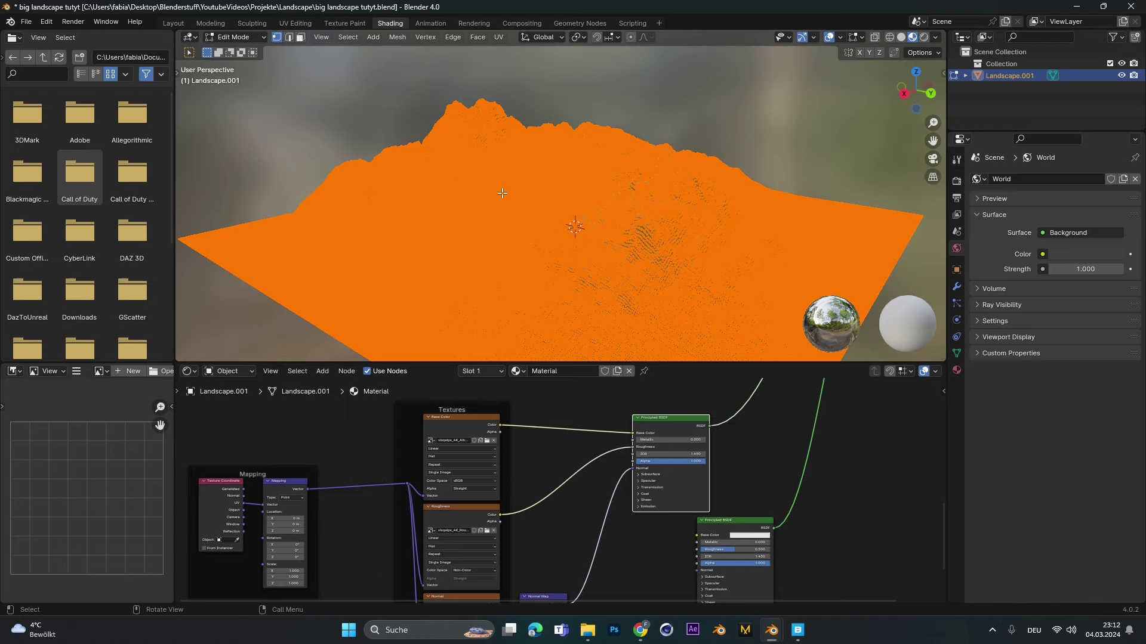
{"action": "key", "text": "u"}
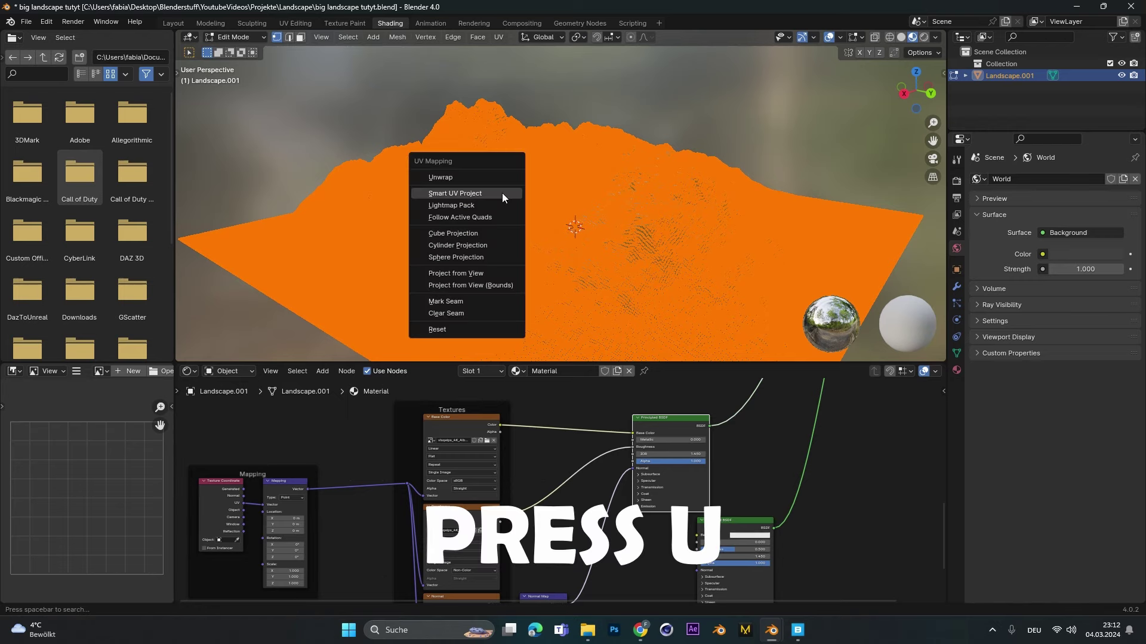
{"action": "left_click", "coordinate": [471, 195]}
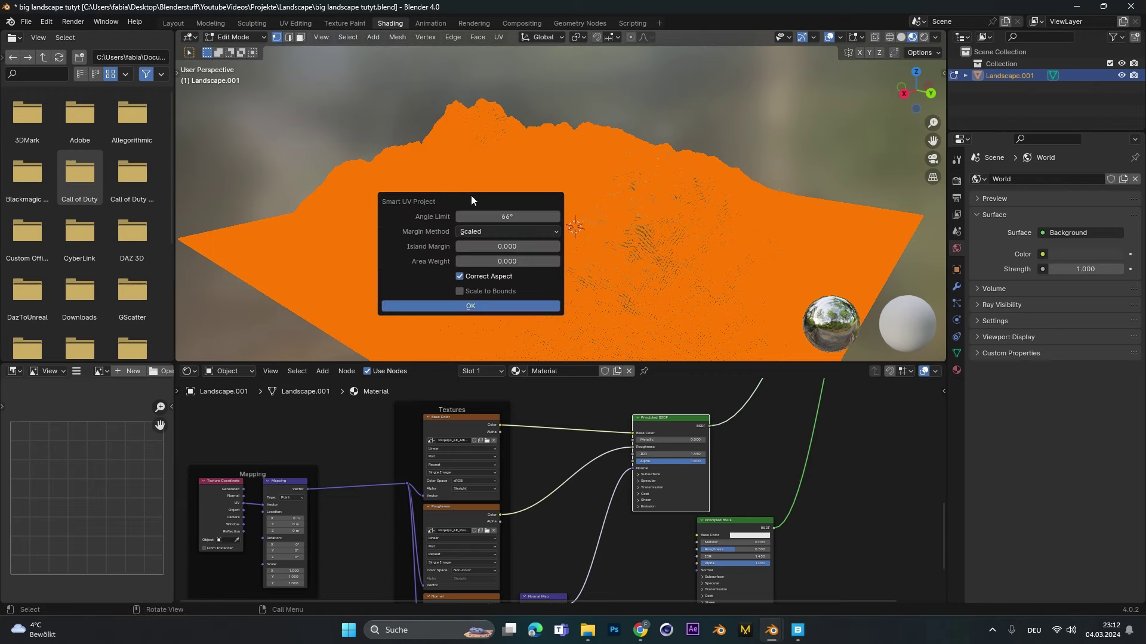
{"action": "left_click", "coordinate": [436, 306]}
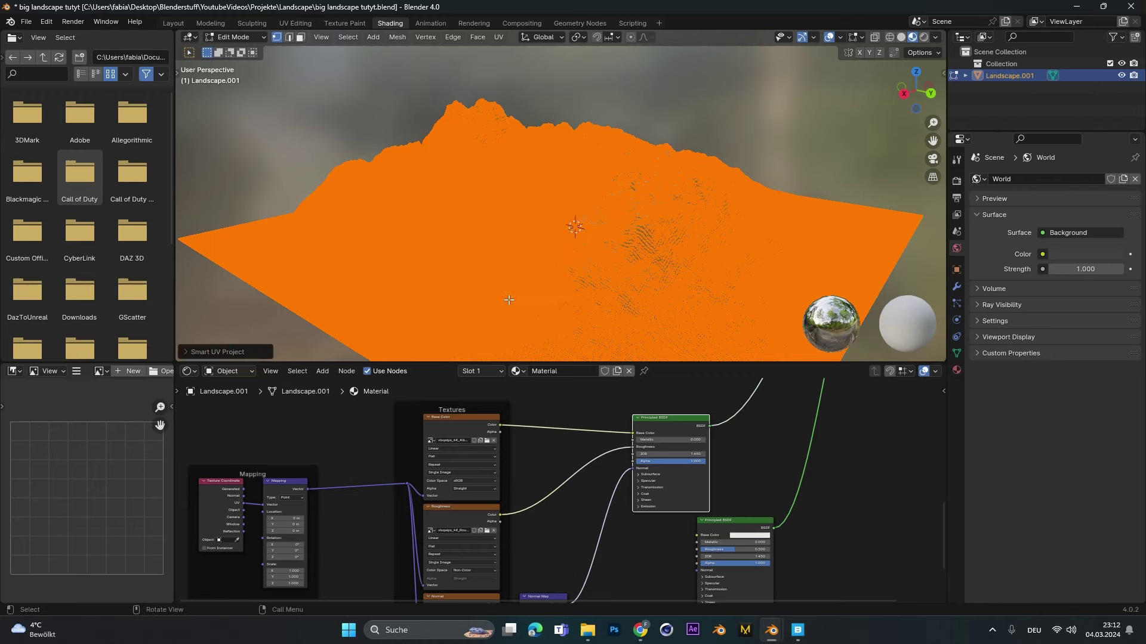
{"action": "key", "text": "a"}
{"action": "key", "text": "Tab"}
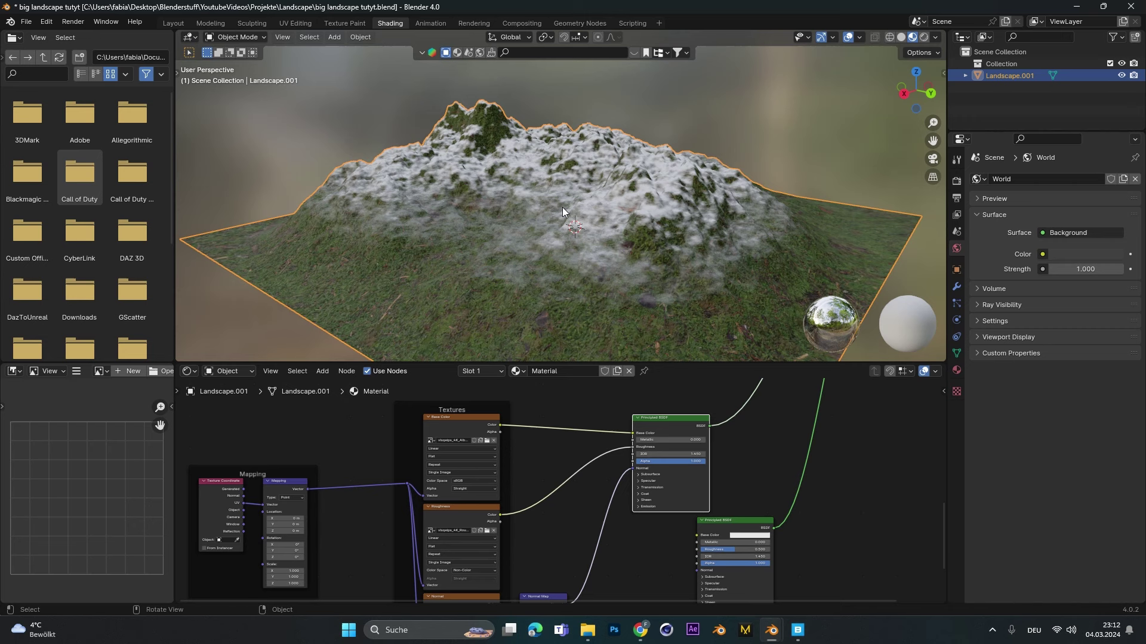
Set the Scale of the forest texture's Mapping node to 15 on X, Y and Z
{"action": "mouse_move", "coordinate": [544, 188]}
{"action": "middle_mouse_down"}
{"action": "mouse_move", "coordinate": [556, 227]}
{"action": "mouse_move", "coordinate": [627, 128]}
{"action": "mouse_move", "coordinate": [529, 217]}
{"action": "mouse_move", "coordinate": [563, 196]}
{"action": "middle_mouse_up"}
{"action": "scroll", "coordinate": [556, 227], "scroll_direction": "up", "scroll_amount": 3}
{"action": "middle_click_drag", "start_coordinate": [551, 256], "coordinate": [582, 240]}
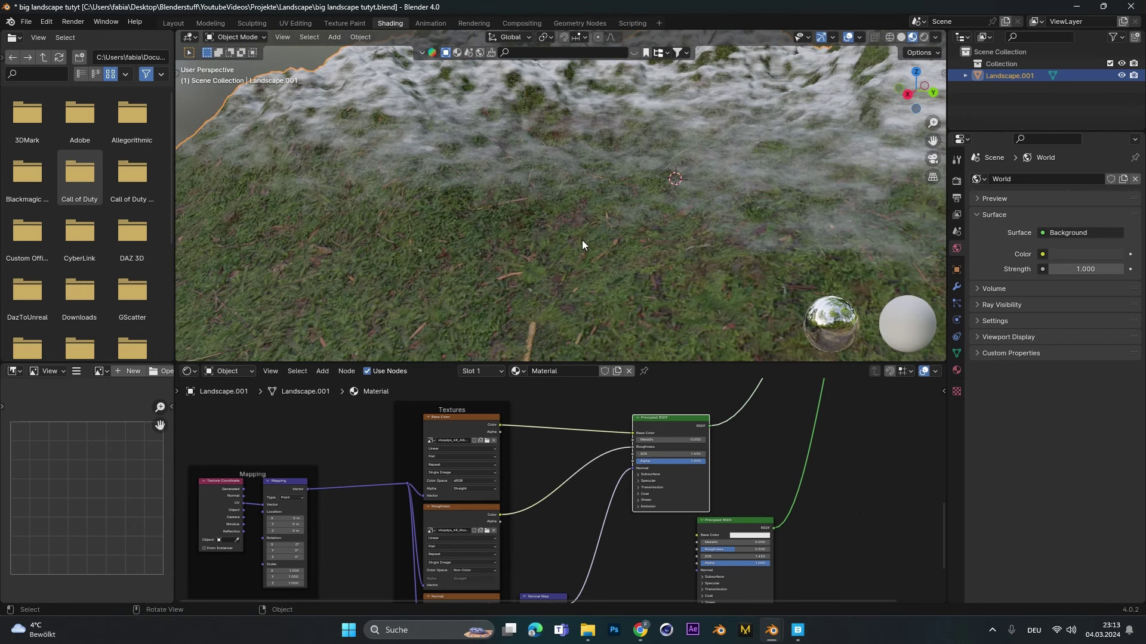
{"action": "middle_click_drag", "start_coordinate": [383, 563], "coordinate": [612, 511]}
{"action": "scroll", "coordinate": [568, 499], "scroll_direction": "up", "scroll_amount": 6}
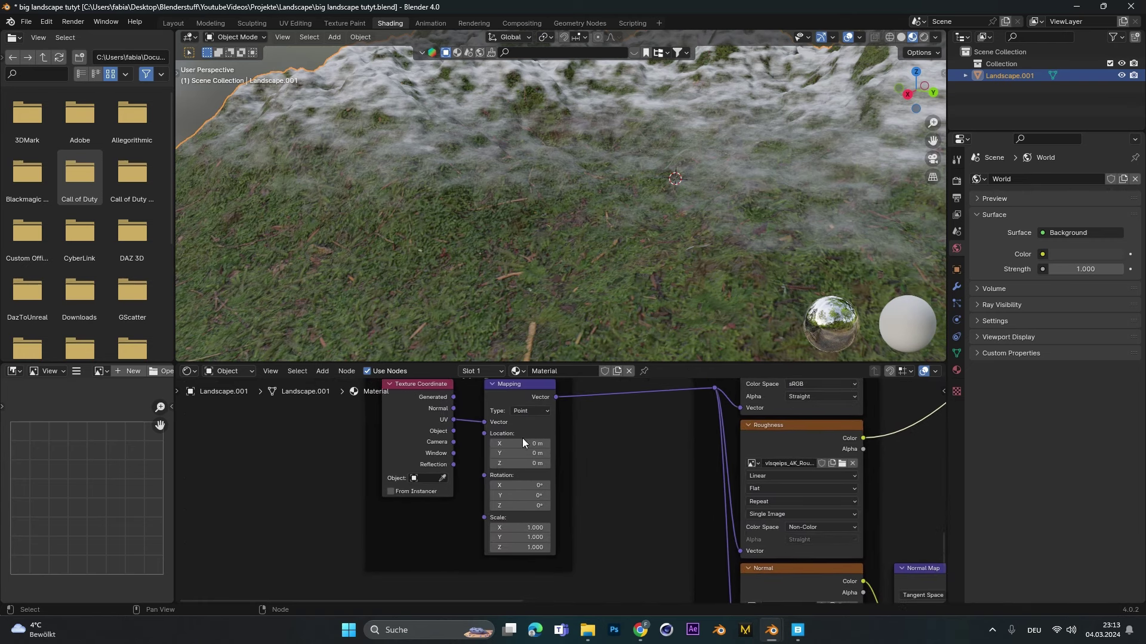
{"action": "scroll", "coordinate": [565, 546], "scroll_direction": "up", "scroll_amount": 3}
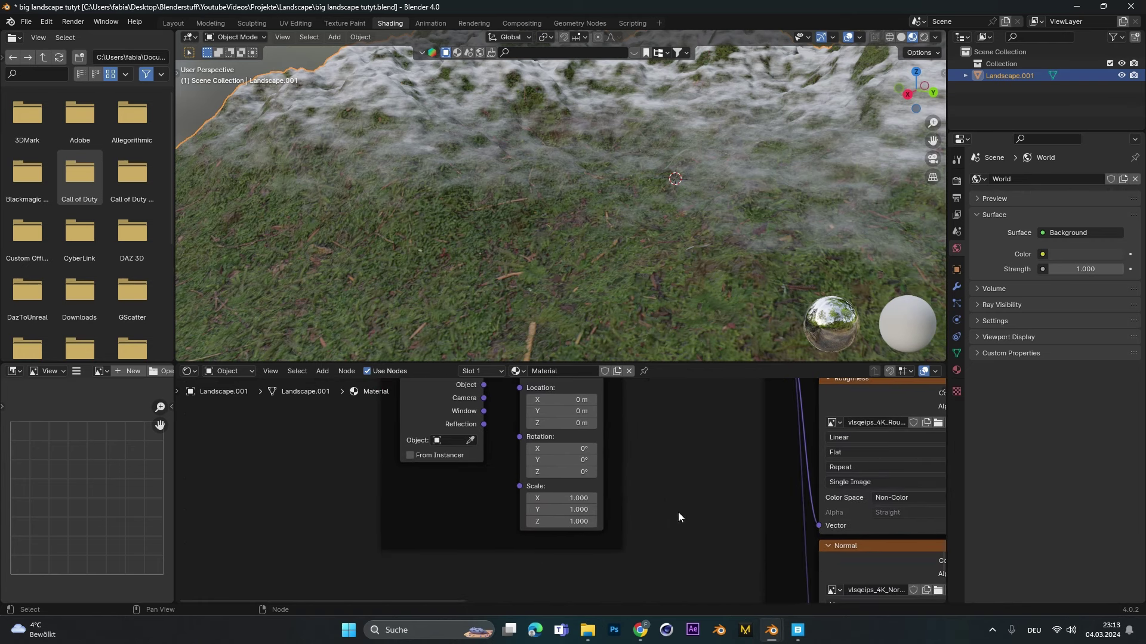
{"action": "scroll", "coordinate": [654, 499], "scroll_direction": "up", "scroll_amount": 1}
{"action": "middle_click_drag", "start_coordinate": [654, 499], "coordinate": [542, 463]}
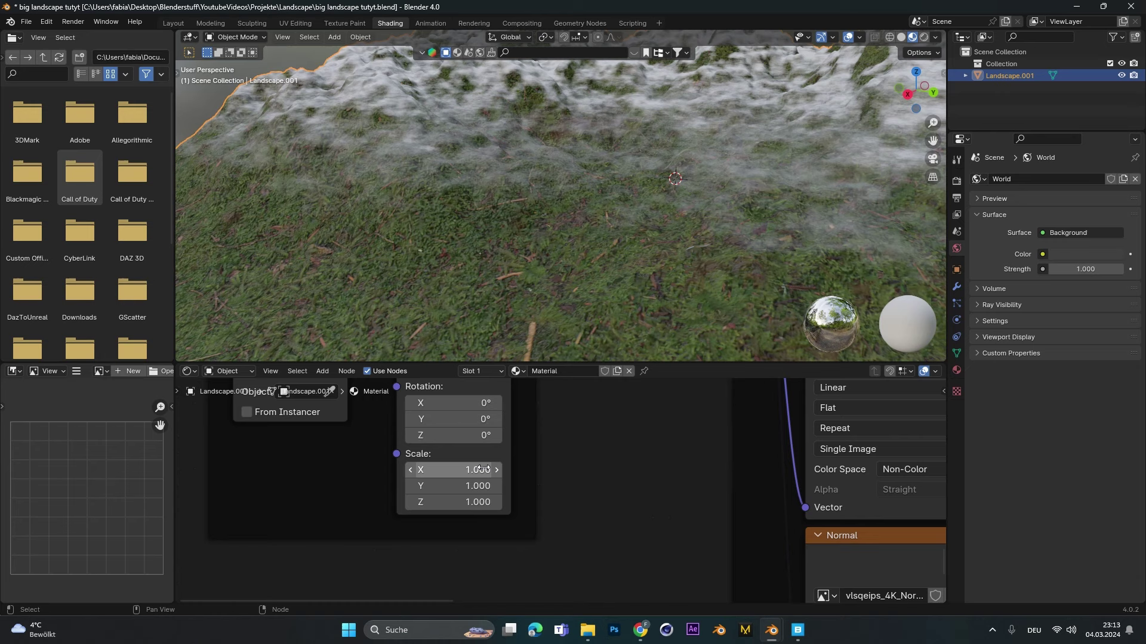
{"action": "left_click_drag", "start_coordinate": [453, 469], "coordinate": [453, 502]}
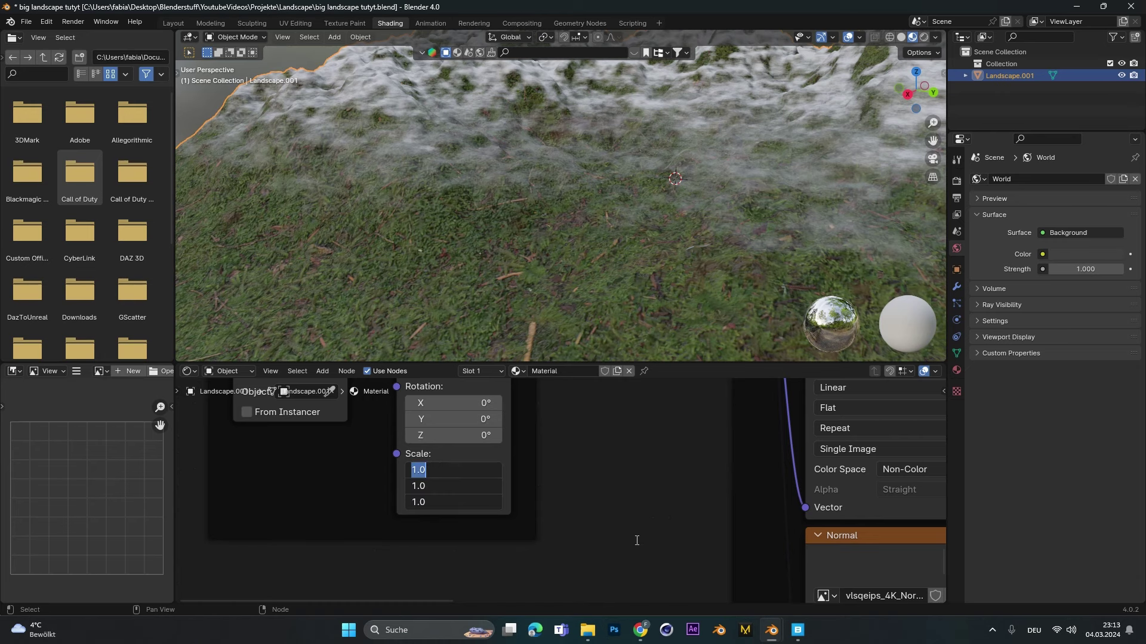
{"action": "type", "text": "15"}
{"action": "key", "text": "Return"}
Start the Principled Texture Setup for the white Principled BSDF and browse to the snow_mixed_vl3jcihfw texture folder
{"action": "scroll", "coordinate": [662, 268], "scroll_direction": "down", "scroll_amount": 3}
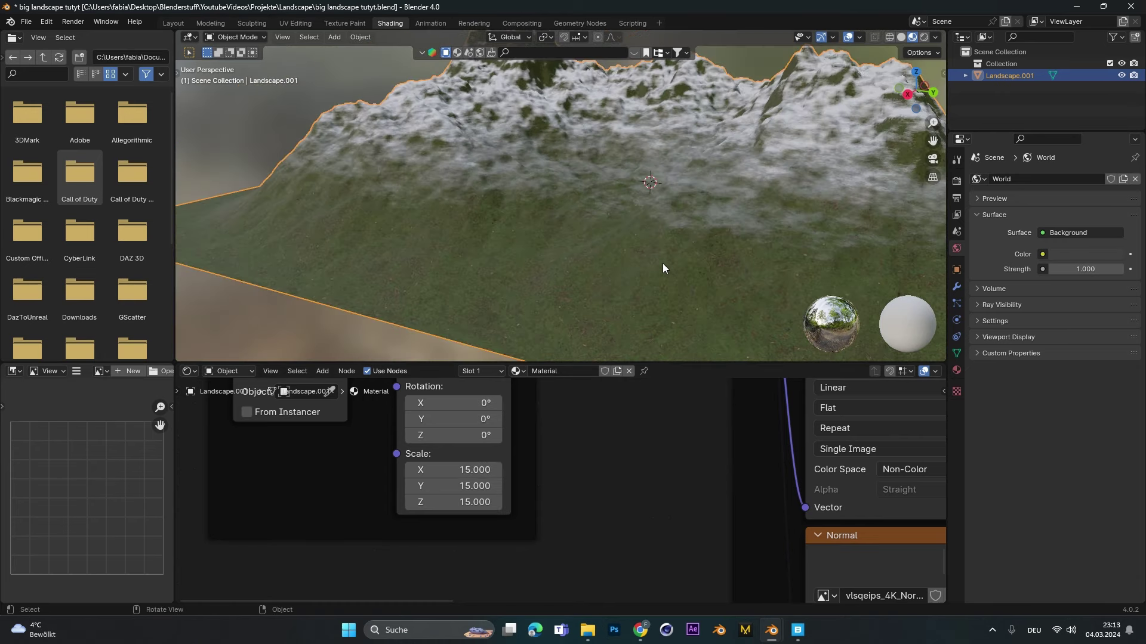
{"action": "scroll", "coordinate": [665, 259], "scroll_direction": "down", "scroll_amount": 3}
{"action": "middle_click_drag", "start_coordinate": [670, 248], "coordinate": [644, 219], "text": "shift"}
{"action": "scroll", "coordinate": [585, 278], "scroll_direction": "up", "scroll_amount": 3}
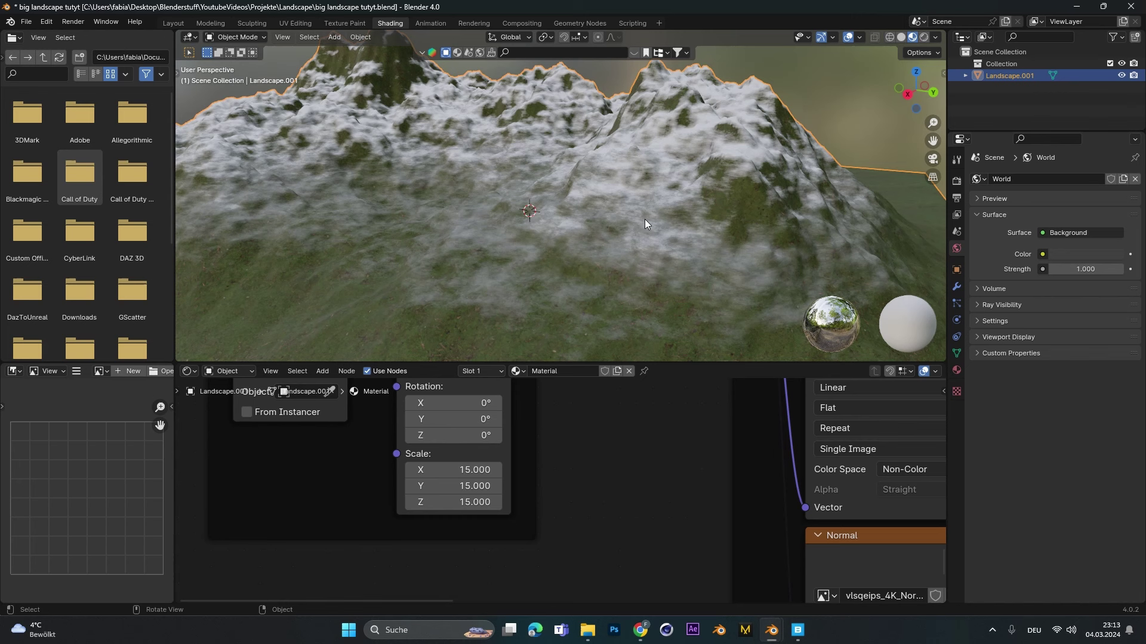
{"action": "scroll", "coordinate": [657, 224], "scroll_direction": "down", "scroll_amount": 2}
{"action": "scroll", "coordinate": [688, 470], "scroll_direction": "down", "scroll_amount": 8}
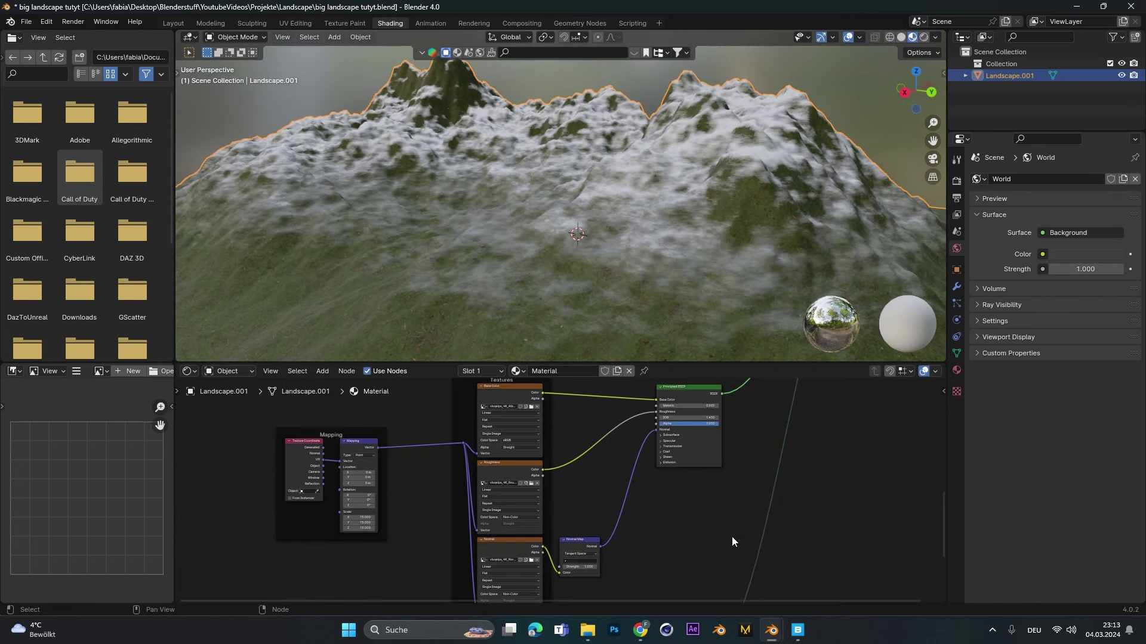
{"action": "middle_click_drag", "start_coordinate": [731, 536], "coordinate": [709, 416]}
{"action": "middle_click_drag", "start_coordinate": [707, 521], "coordinate": [705, 417]}
{"action": "scroll", "coordinate": [689, 457], "scroll_direction": "up", "scroll_amount": 2}
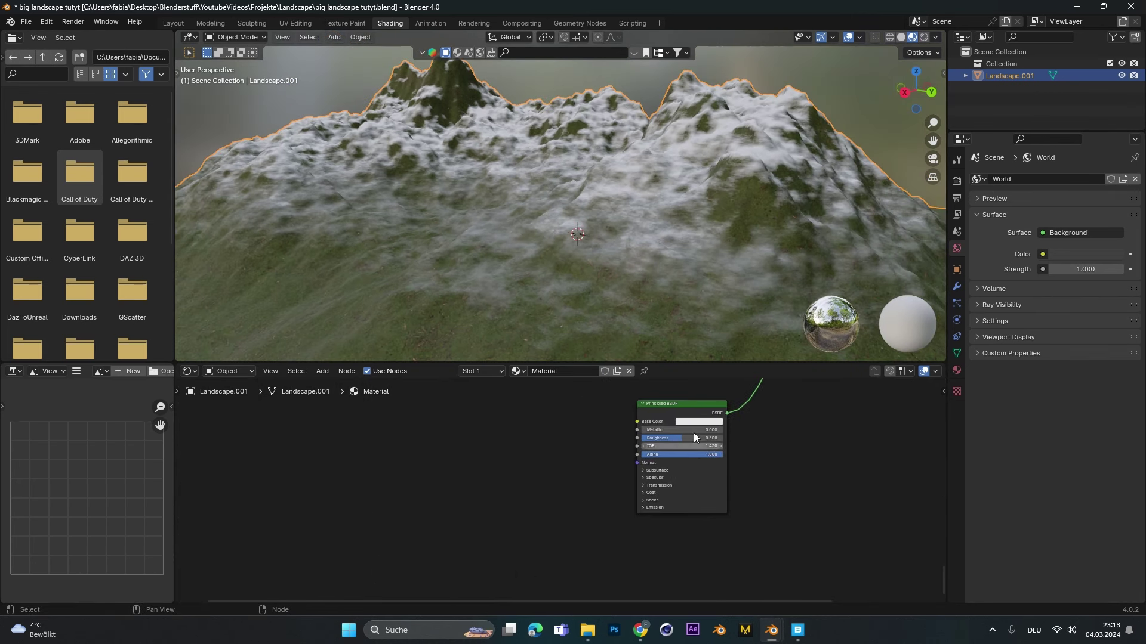
{"action": "left_click", "coordinate": [666, 406]}
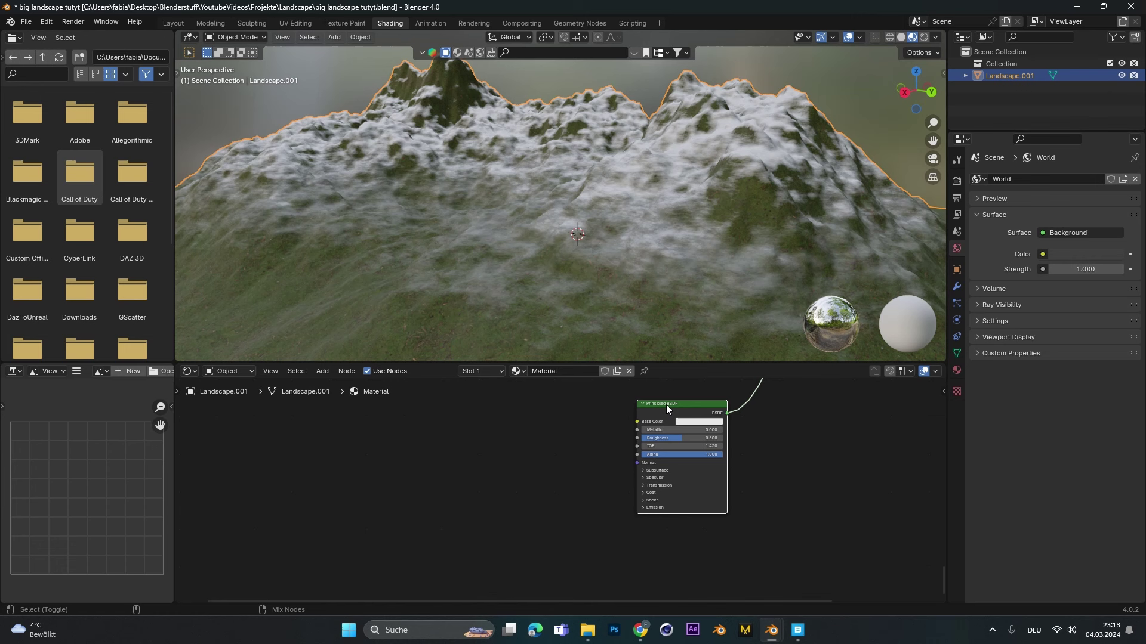
{"action": "key", "text": "ctrl+shift+t"}
{"action": "scroll", "coordinate": [352, 438], "scroll_direction": "down", "scroll_amount": 3}
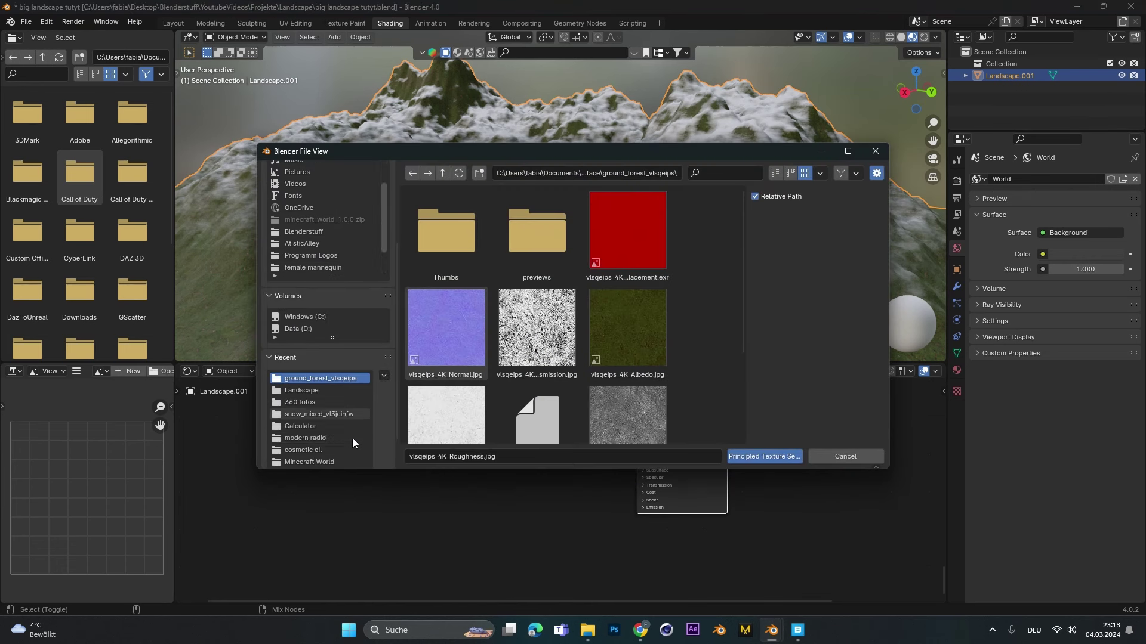
{"action": "left_click", "coordinate": [332, 412]}
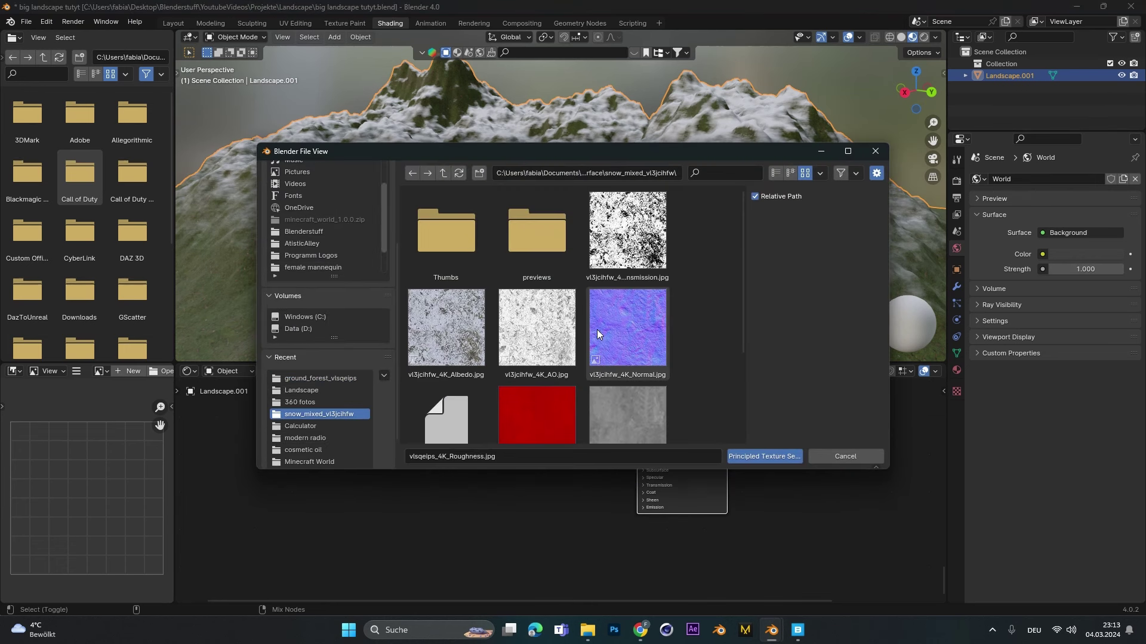
Load the vl3jcihfw 4K Albedo, Normal and Roughness maps into the white Principled BSDF
{"action": "left_click", "coordinate": [478, 337]}
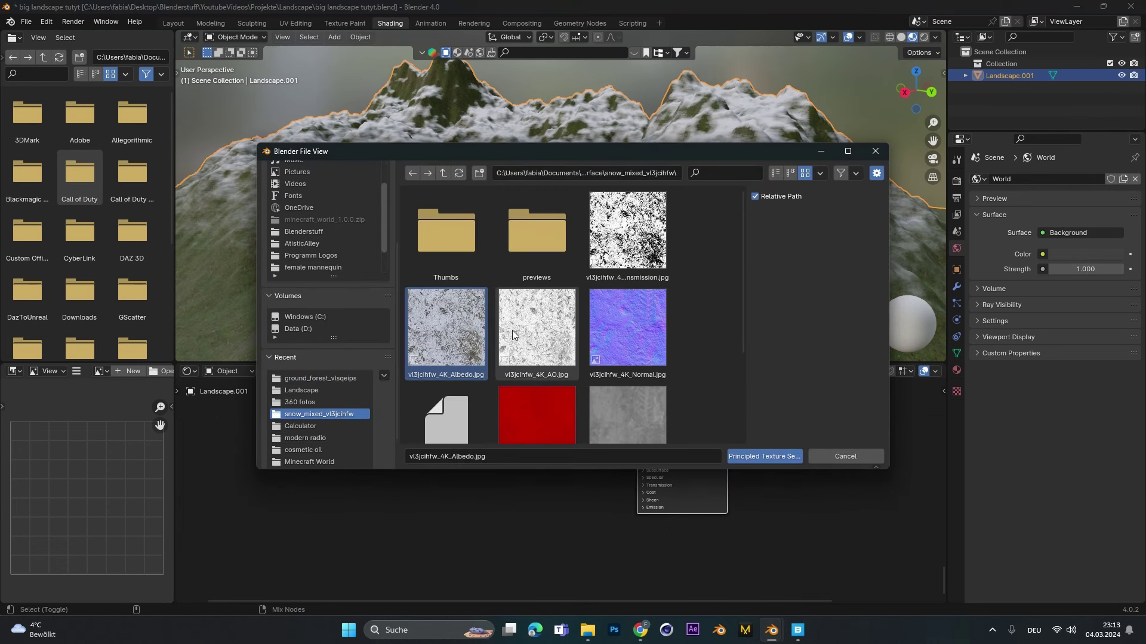
{"action": "left_click", "coordinate": [631, 328], "text": "ctrl"}
{"action": "scroll", "coordinate": [632, 328], "scroll_direction": "down", "scroll_amount": 2}
{"action": "scroll", "coordinate": [450, 378], "scroll_direction": "down", "scroll_amount": 2}
{"action": "left_click", "coordinate": [480, 398], "text": "ctrl"}
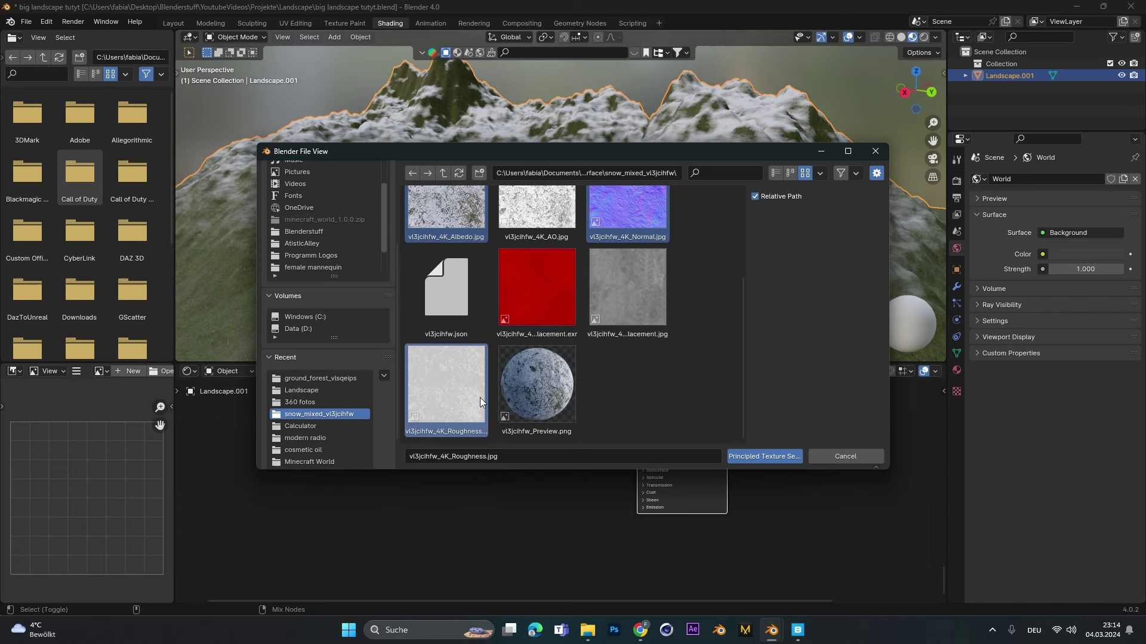
{"action": "left_click", "coordinate": [756, 456]}
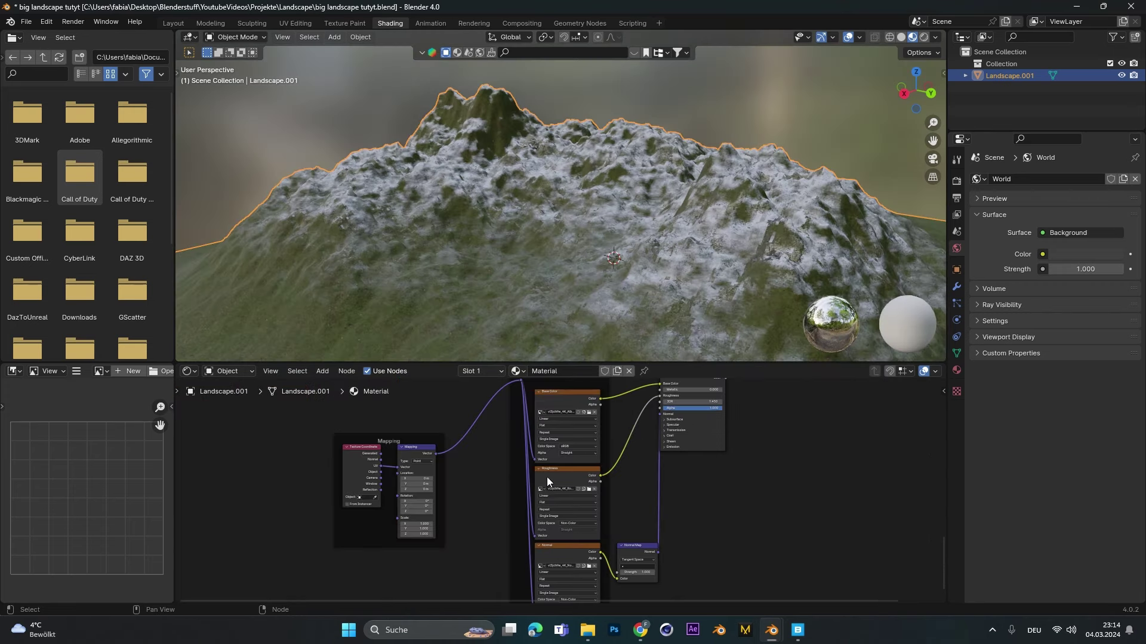
Set the Scale of the snow texture's Mapping node to 15 on X, Y and Z, and deselect the landscape
{"action": "middle_click_drag", "start_coordinate": [547, 480], "coordinate": [589, 430]}
{"action": "scroll", "coordinate": [488, 524], "scroll_direction": "up", "scroll_amount": 7}
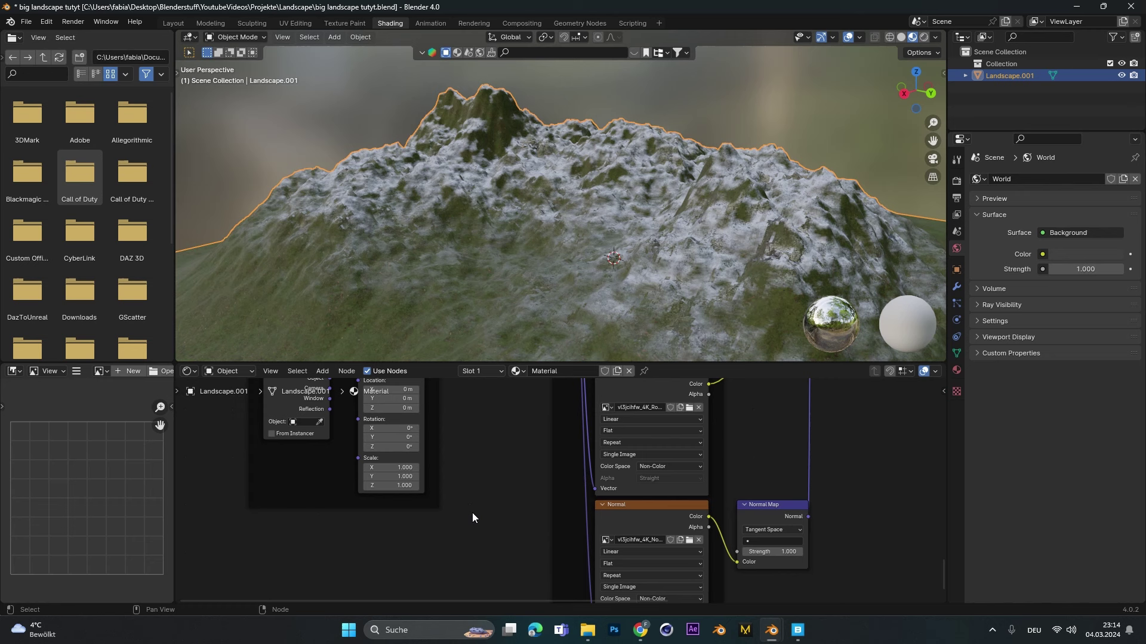
{"action": "scroll", "coordinate": [432, 464], "scroll_direction": "up", "scroll_amount": 2}
{"action": "middle_click_drag", "start_coordinate": [432, 464], "coordinate": [572, 469]}
{"action": "left_click_drag", "start_coordinate": [535, 475], "coordinate": [535, 497]}
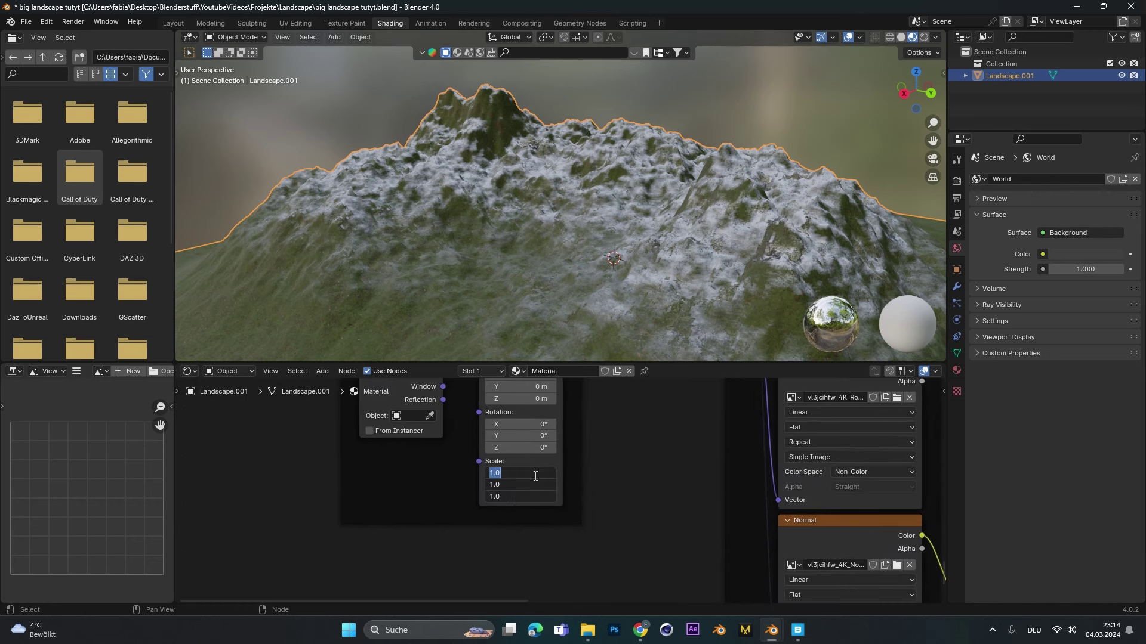
{"action": "type", "text": "15"}
{"action": "key", "text": "Return"}
{"action": "left_click", "coordinate": [751, 113]}
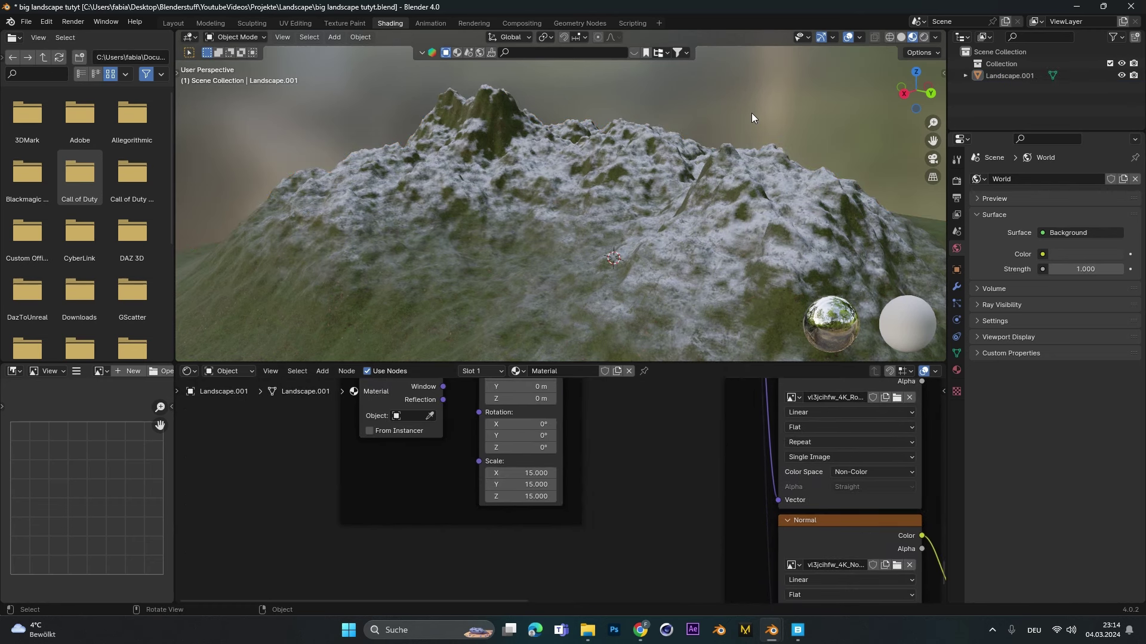
Examine the textured forest and snow material across the whole mountain landscape, including in the rendered view
{"action": "scroll", "coordinate": [744, 155], "scroll_direction": "down", "scroll_amount": 5}
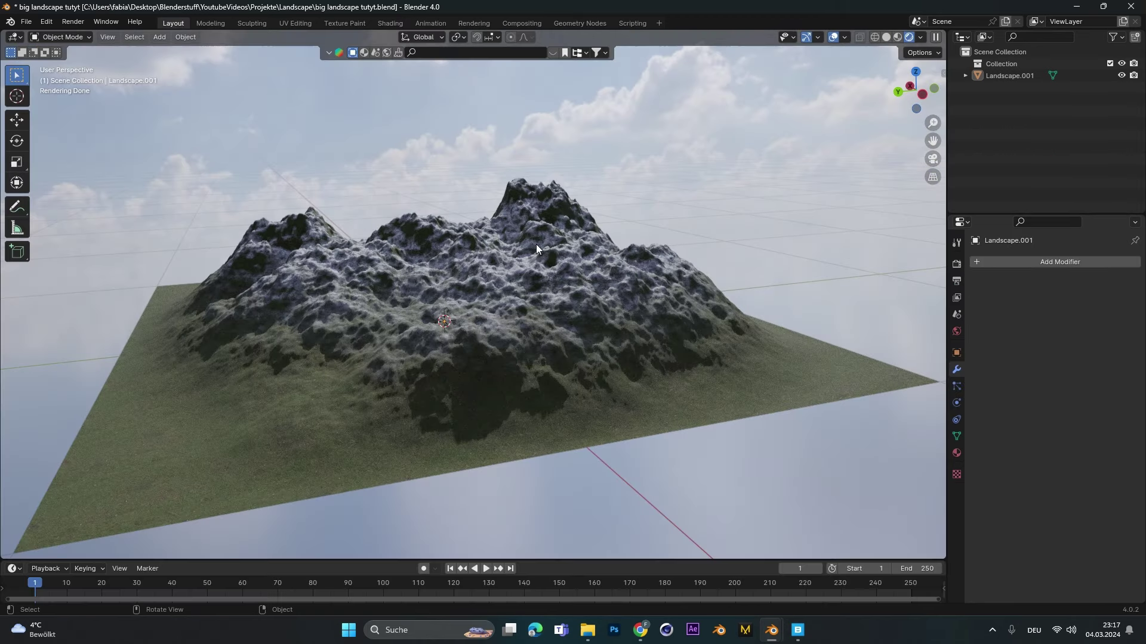
{"action": "scroll", "coordinate": [496, 319], "scroll_direction": "up", "scroll_amount": 1}
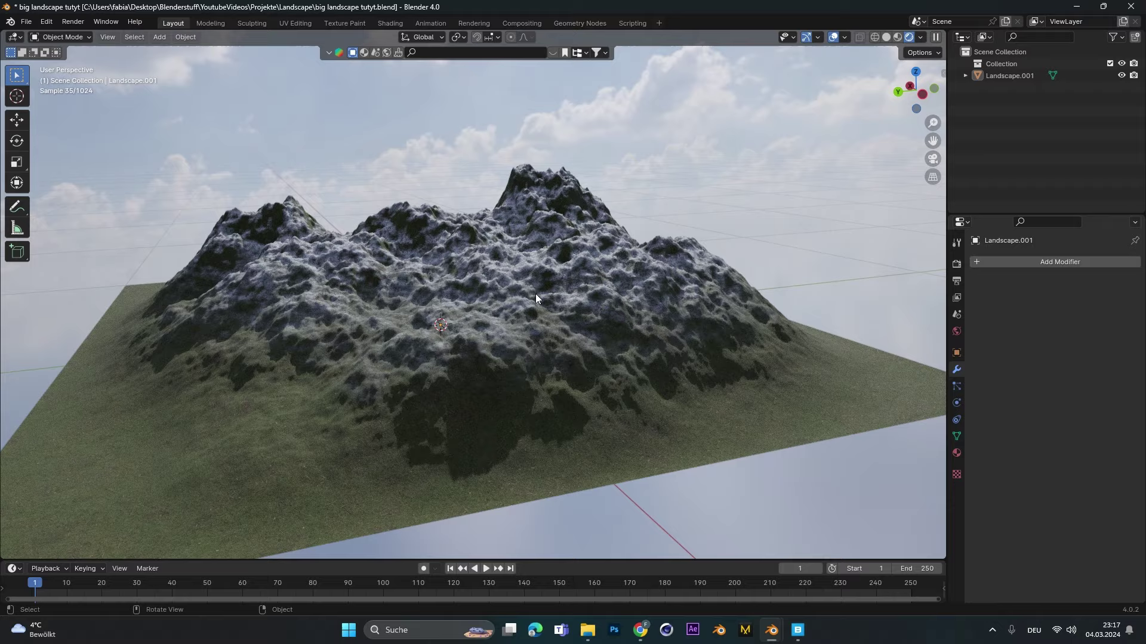
{"action": "middle_click_drag", "start_coordinate": [535, 294], "coordinate": [531, 290]}
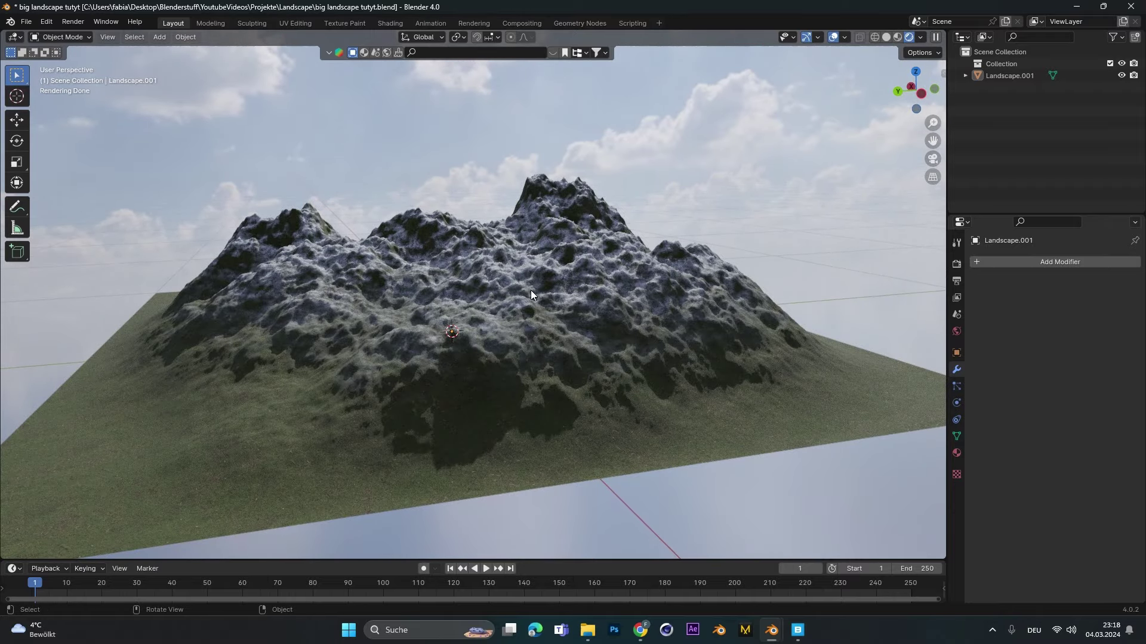
{"action": "scroll", "coordinate": [522, 280], "scroll_direction": "up", "scroll_amount": 2}
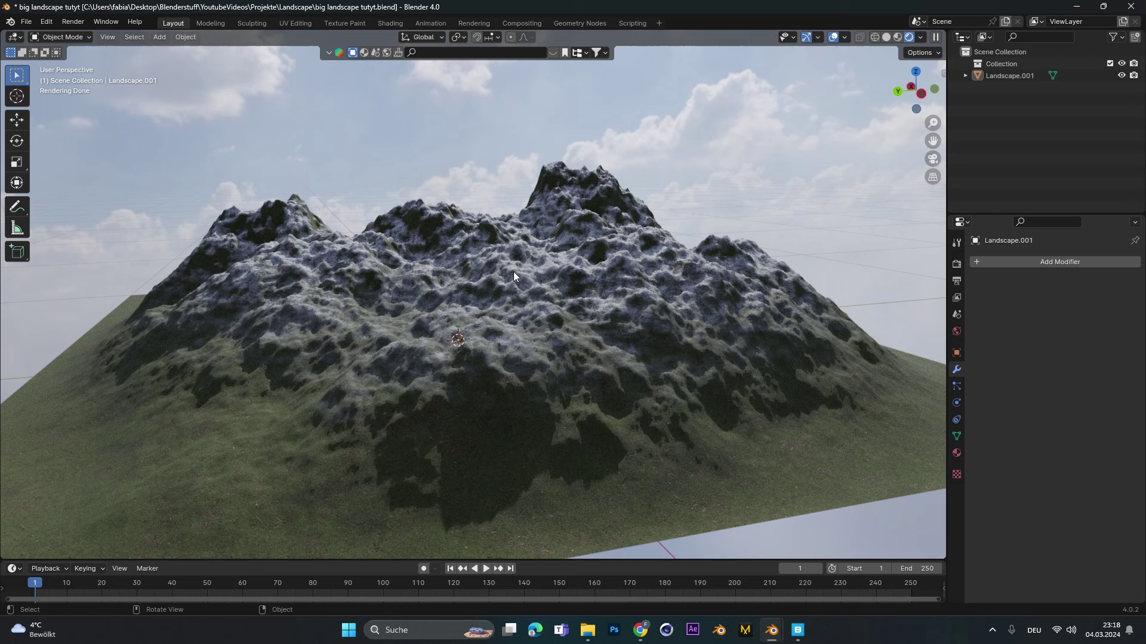